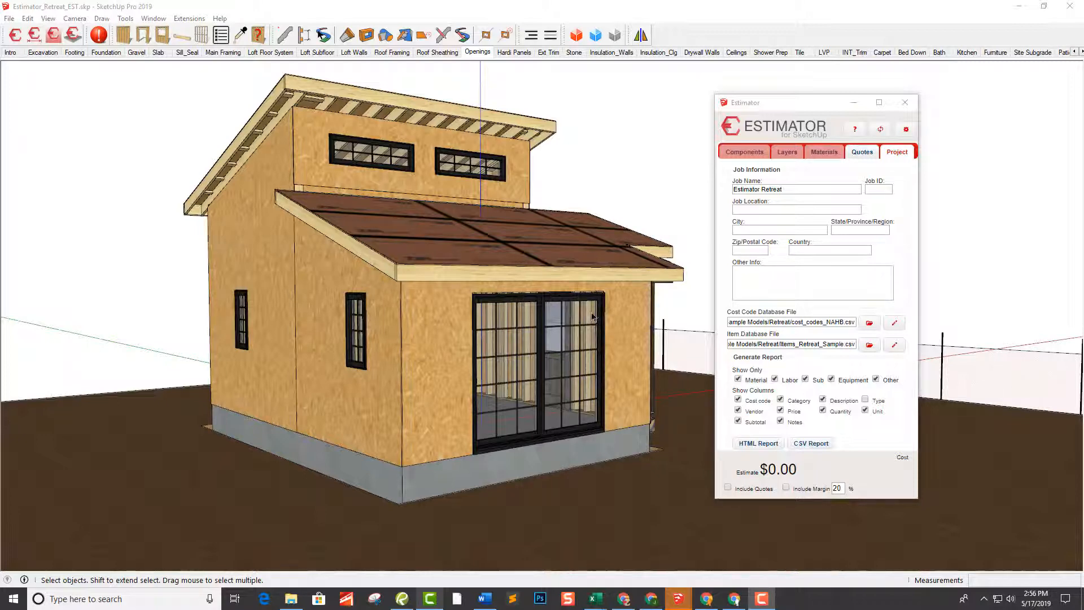
# Step: Review the model's openings by selecting the sliding door, a side window and the upper windows in turn
pyautogui.click(558, 331)
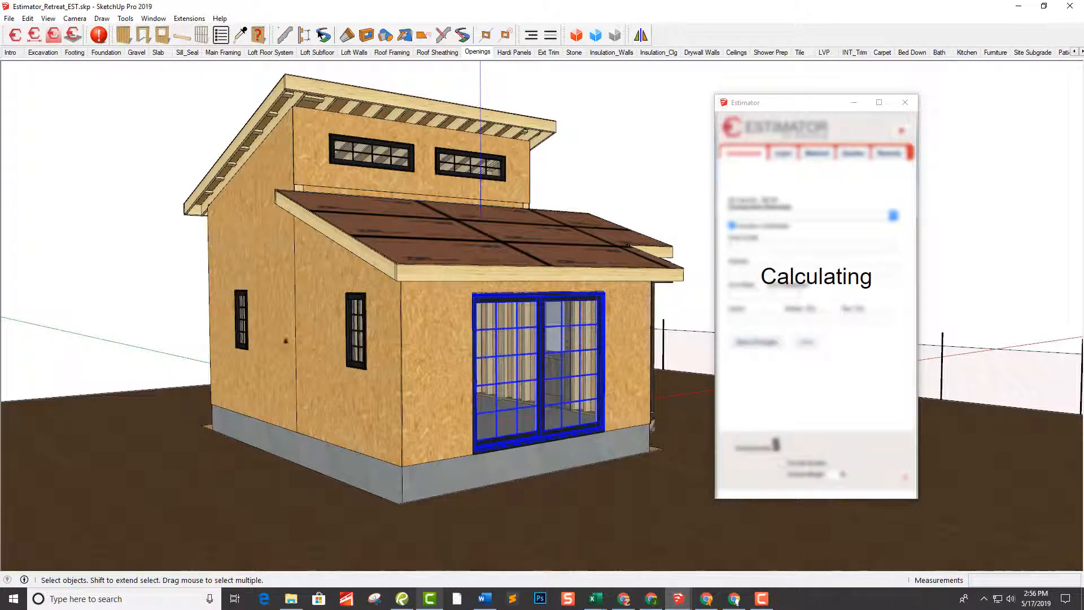
pyautogui.keyDown('shift'); pyautogui.click(356, 331); pyautogui.keyUp('shift')
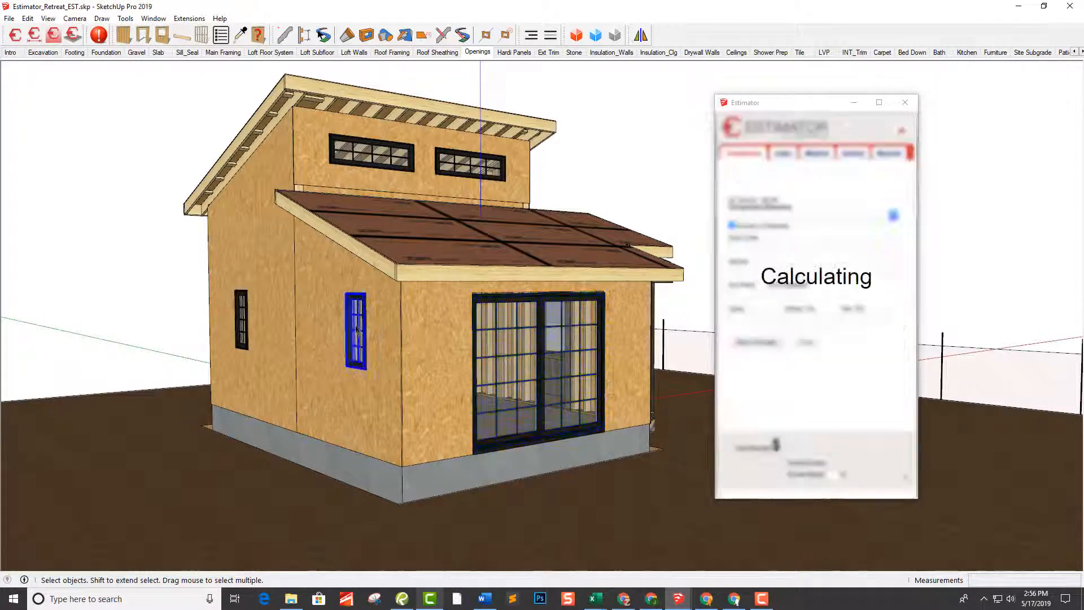
pyautogui.click(395, 156)
pyautogui.click(446, 167)
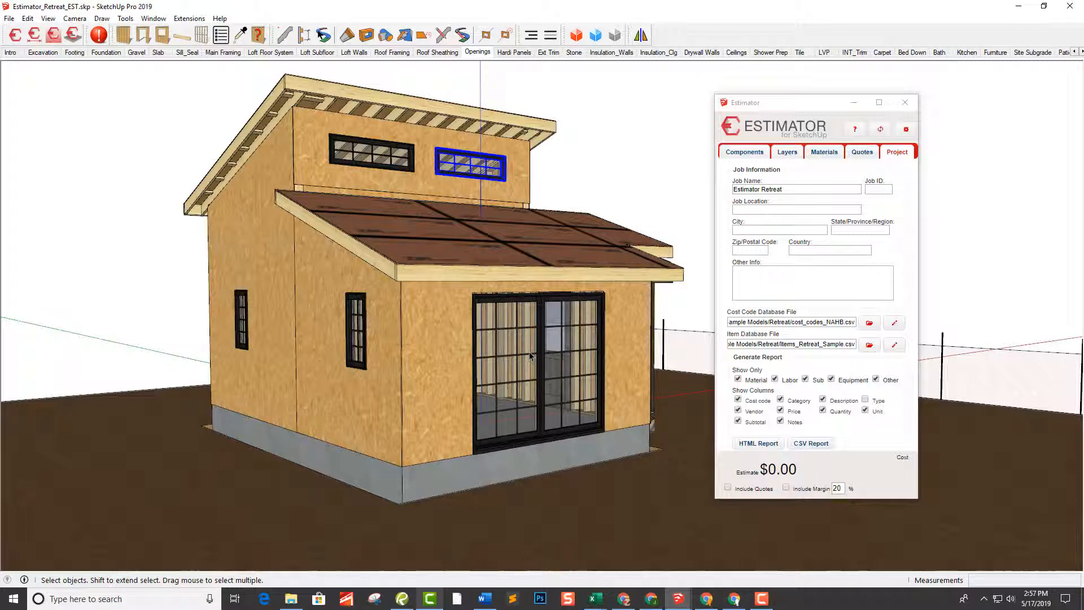
pyautogui.click(592, 193)
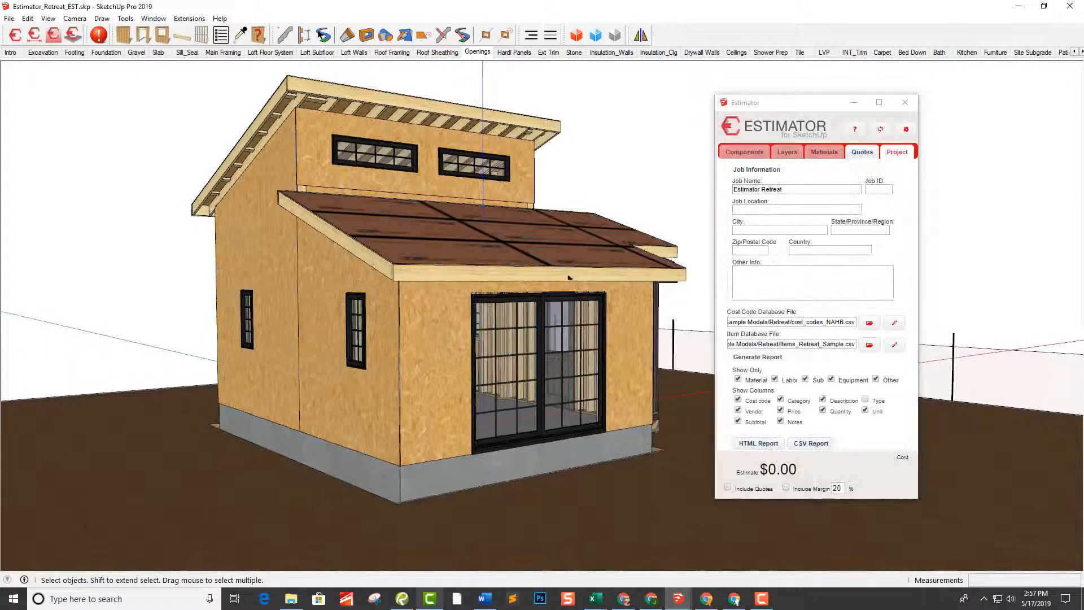
pyautogui.moveTo(569, 277); pyautogui.dragTo(572, 317, button='middle')
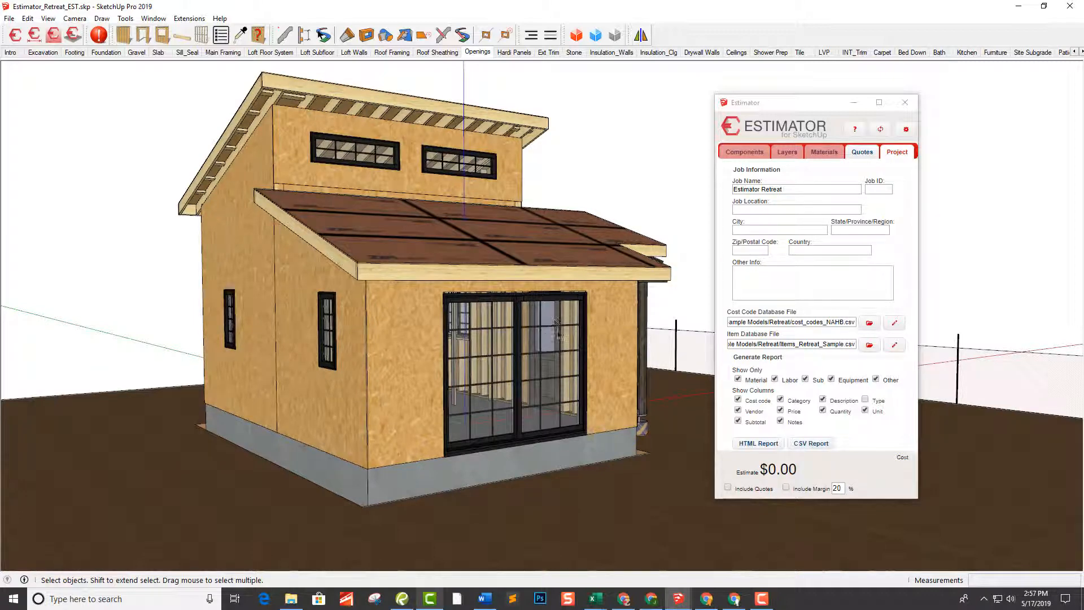
# Step: Select the large sliding door and open its item description in the component estimate
pyautogui.click(524, 337)
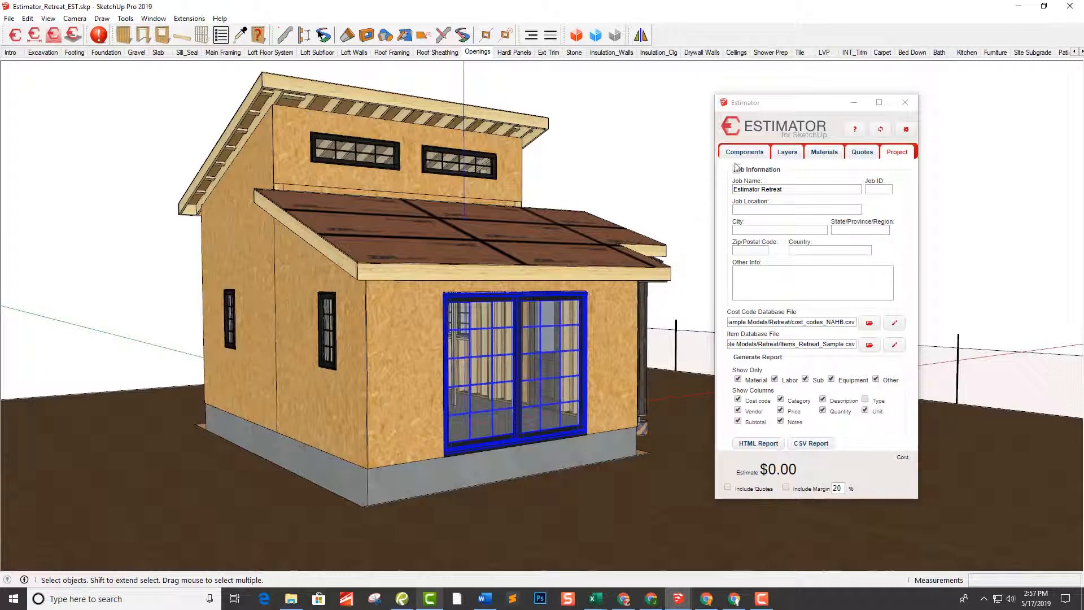
pyautogui.click(743, 152)
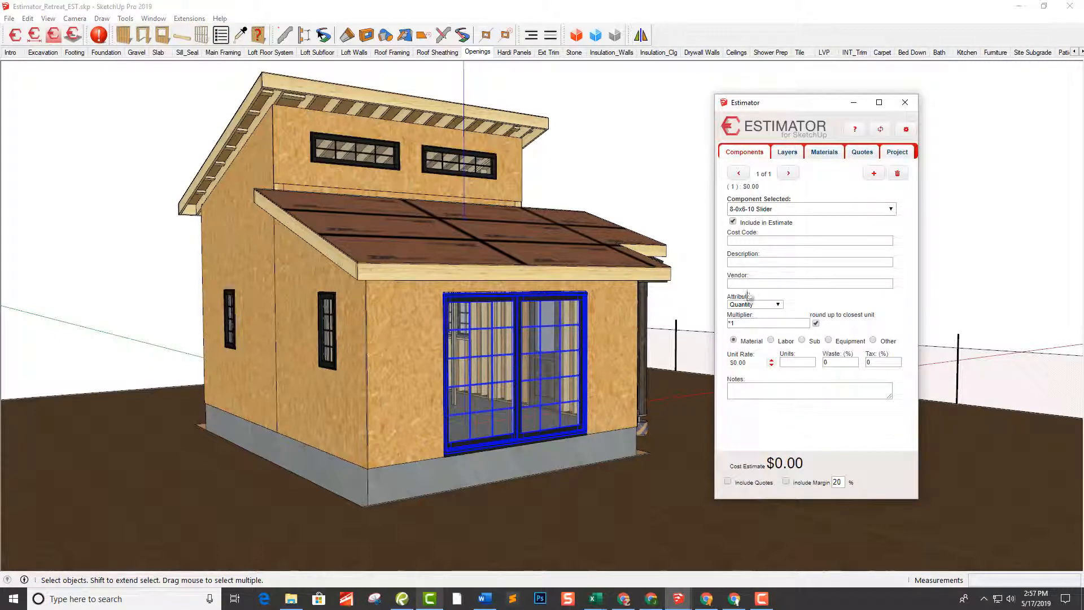
pyautogui.click(740, 262)
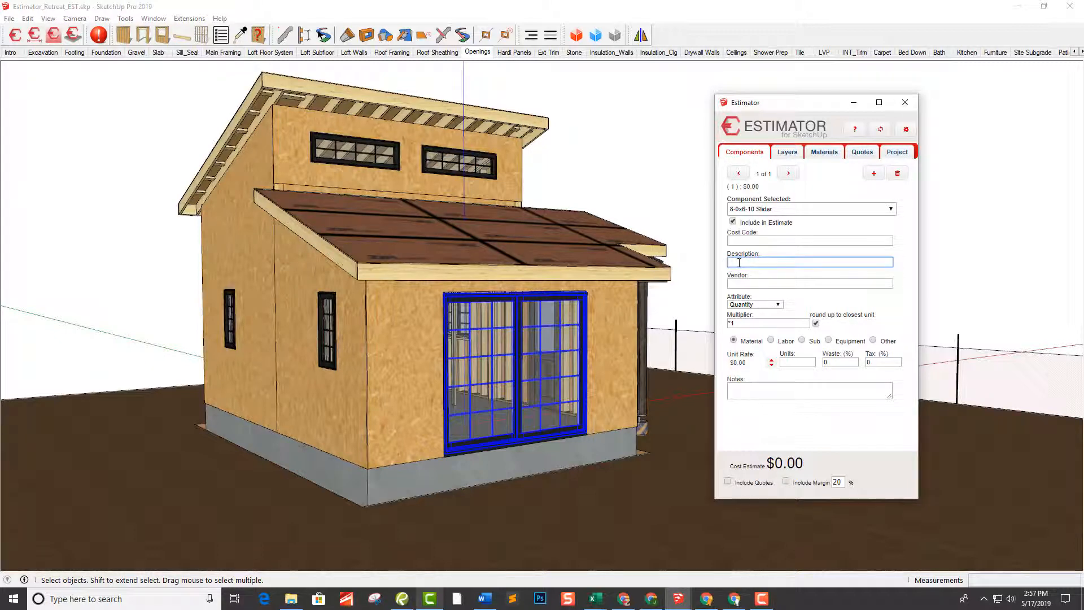
pyautogui.write('sa')
pyautogui.press('BackSpace')
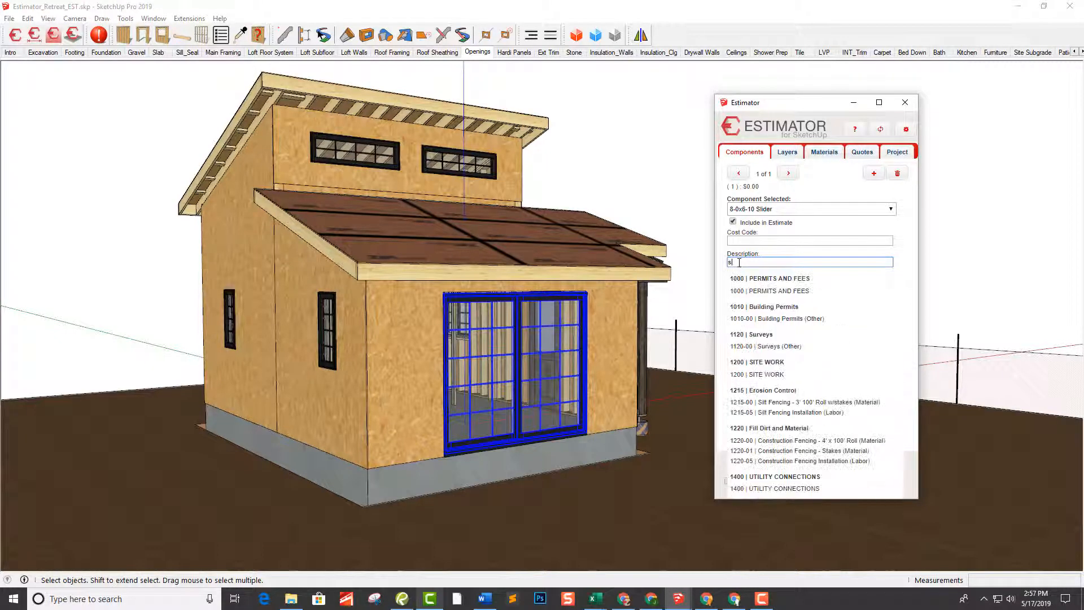
pyautogui.write('lider')
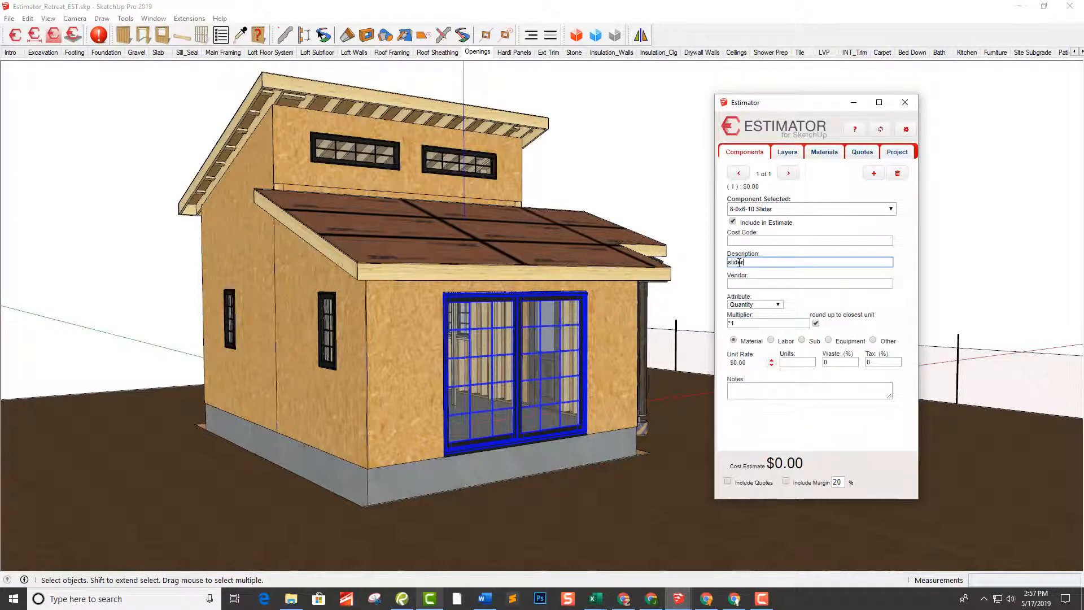
pyautogui.press('BackSpace')
pyautogui.press('BackSpace')
pyautogui.press('BackSpace')
pyautogui.press('BackSpace')
pyautogui.press('BackSpace')
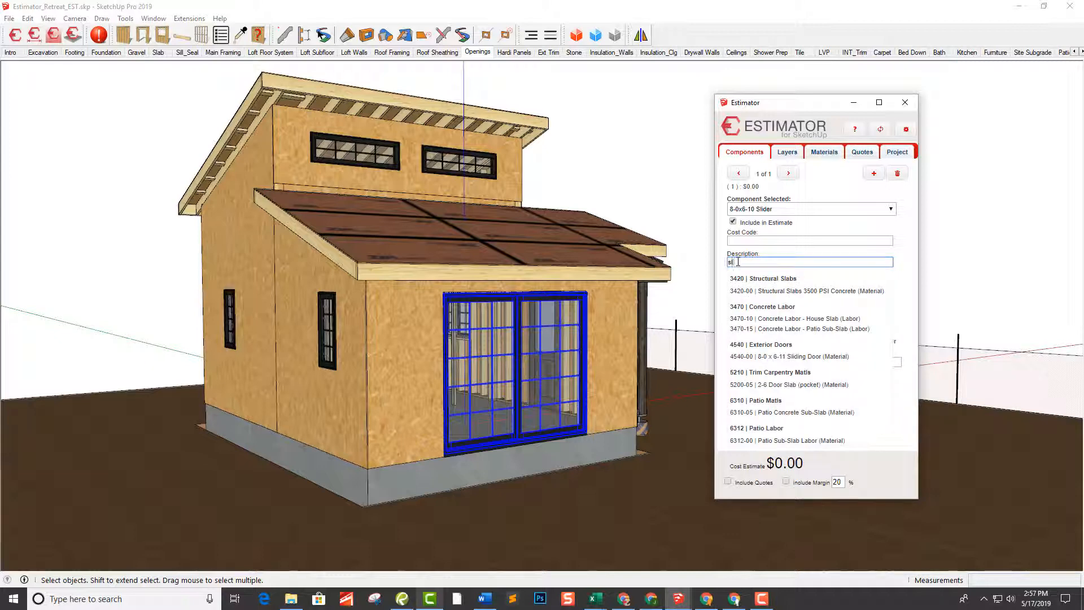
pyautogui.press('BackSpace')
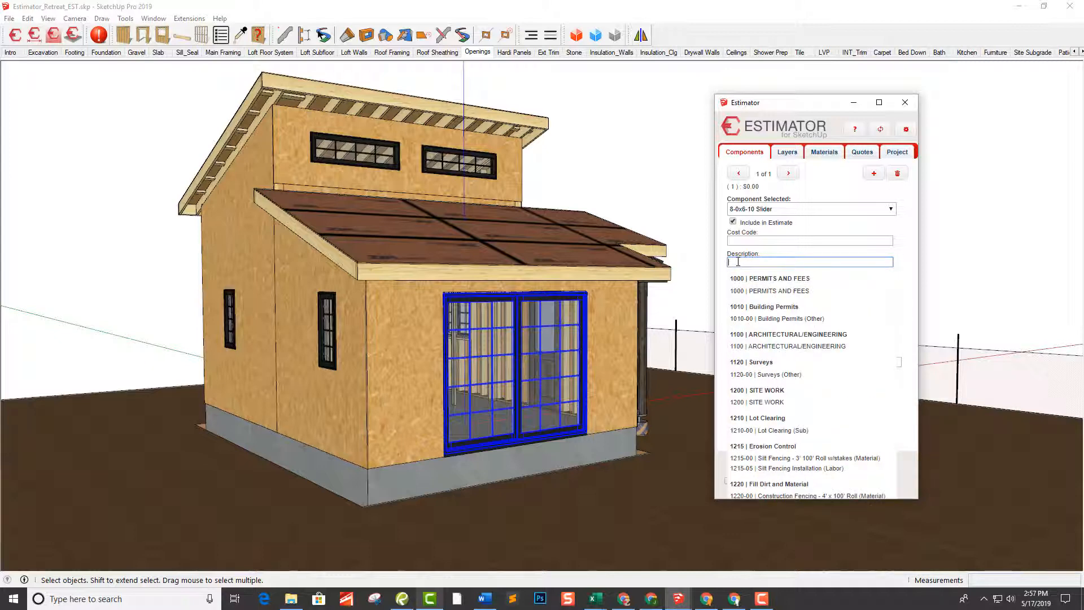
# Step: Search the item database for "8-" and assign 4540-00 | 8-0 x 6-11 Sliding Door (Material) to the sliding door
pyautogui.write('8-')
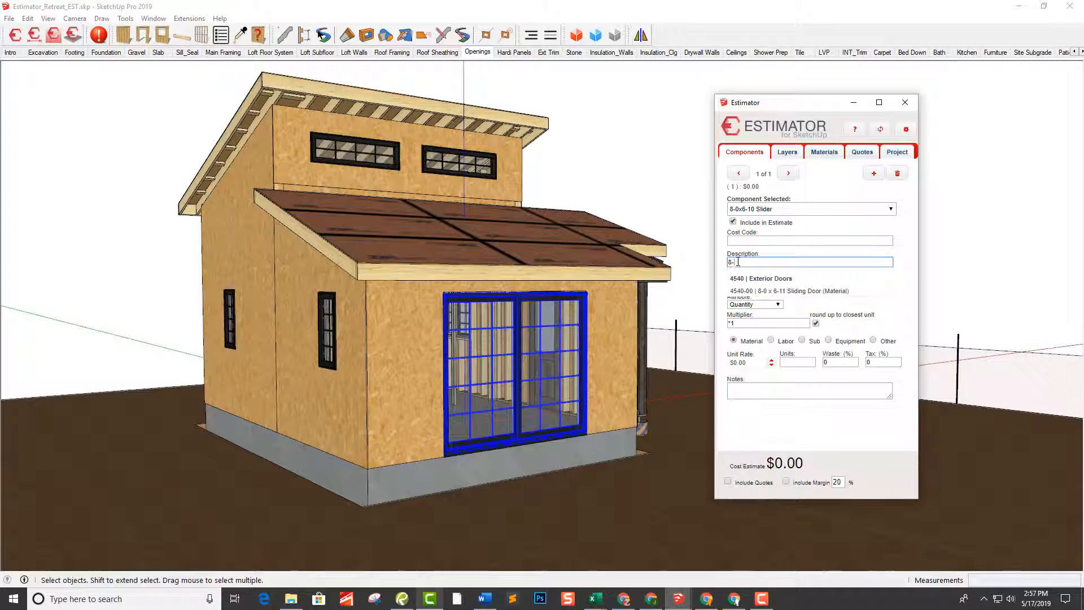
pyautogui.click(813, 291)
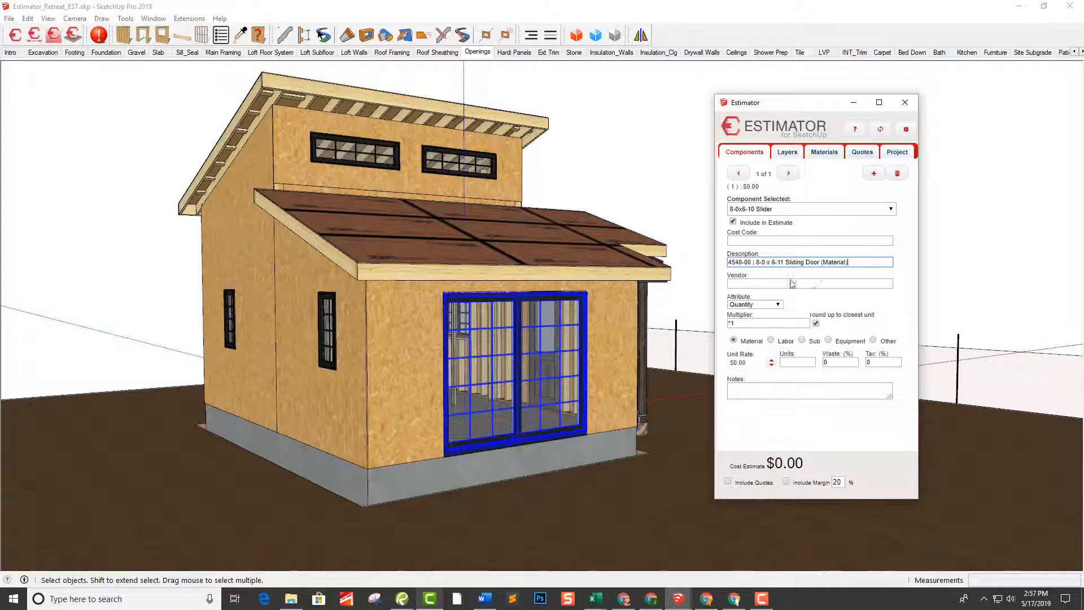
pyautogui.click(776, 286)
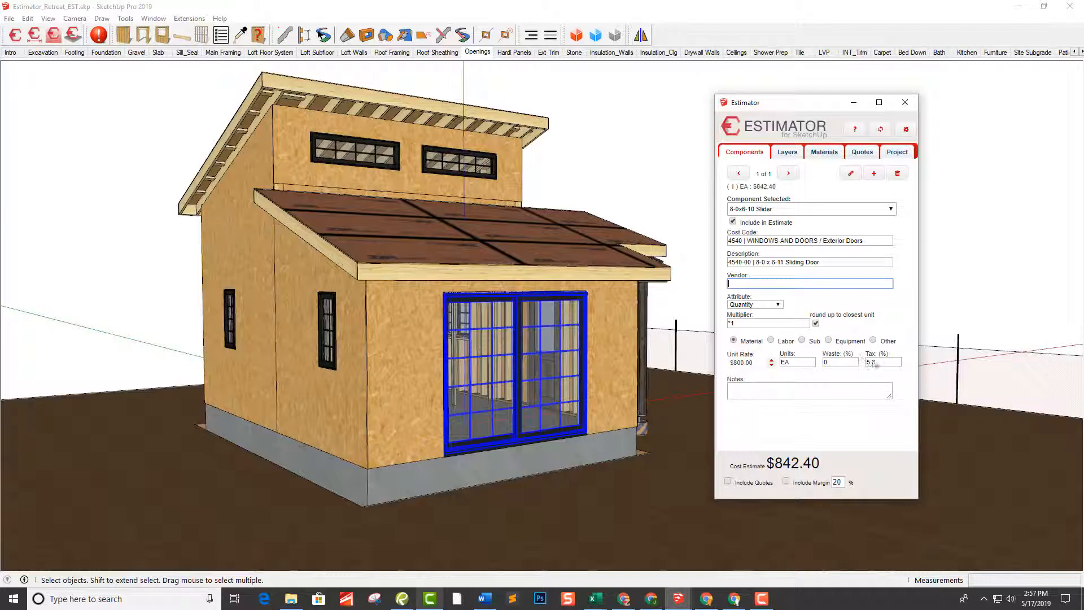
# Step: Assign 4510-00 | Casement - Single (Material) to the single casement window beside the sliding door, searching the items for "case"
pyautogui.moveTo(497, 362); pyautogui.dragTo(587, 364, button='middle')
pyautogui.click(434, 341)
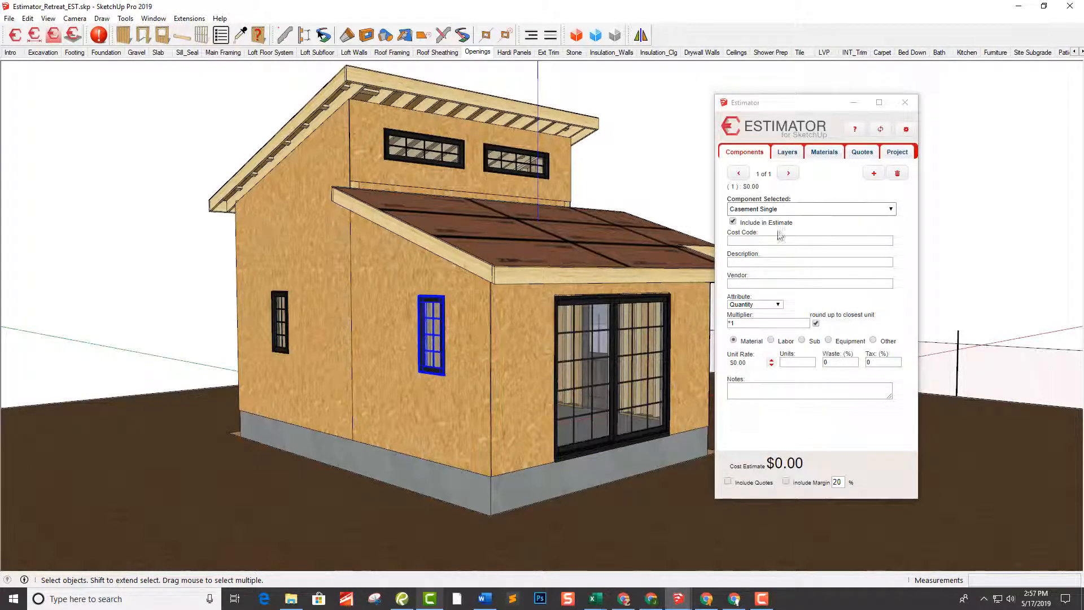
pyautogui.click(765, 263)
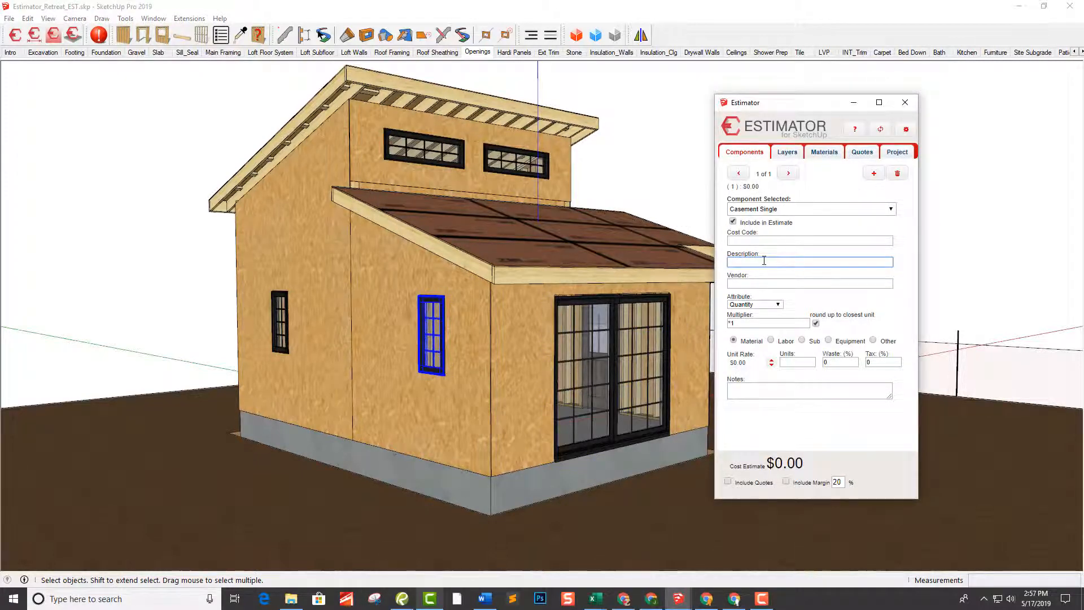
pyautogui.write('case')
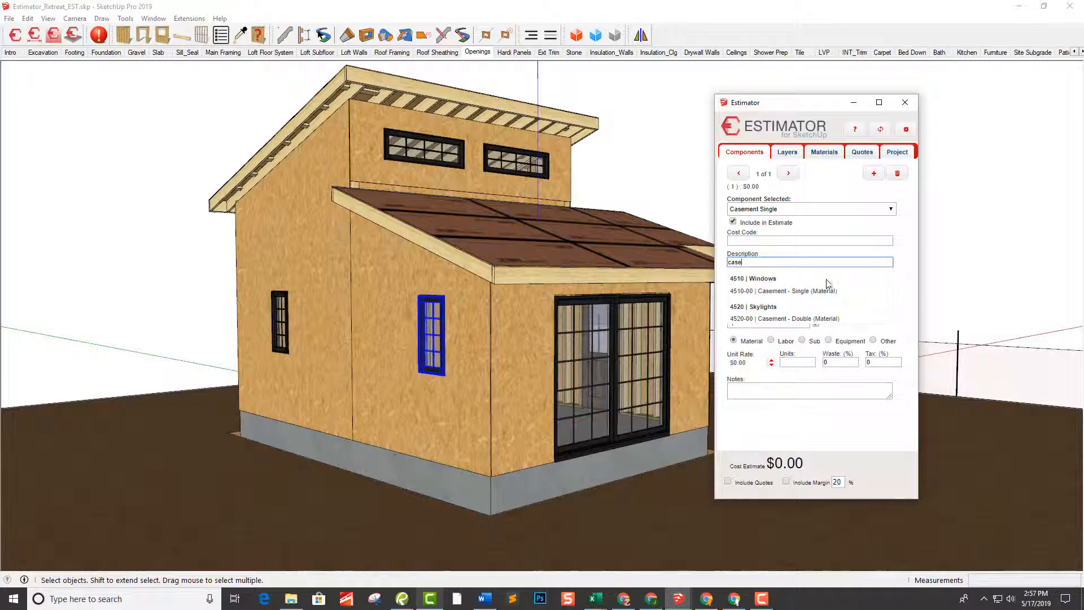
pyautogui.click(813, 291)
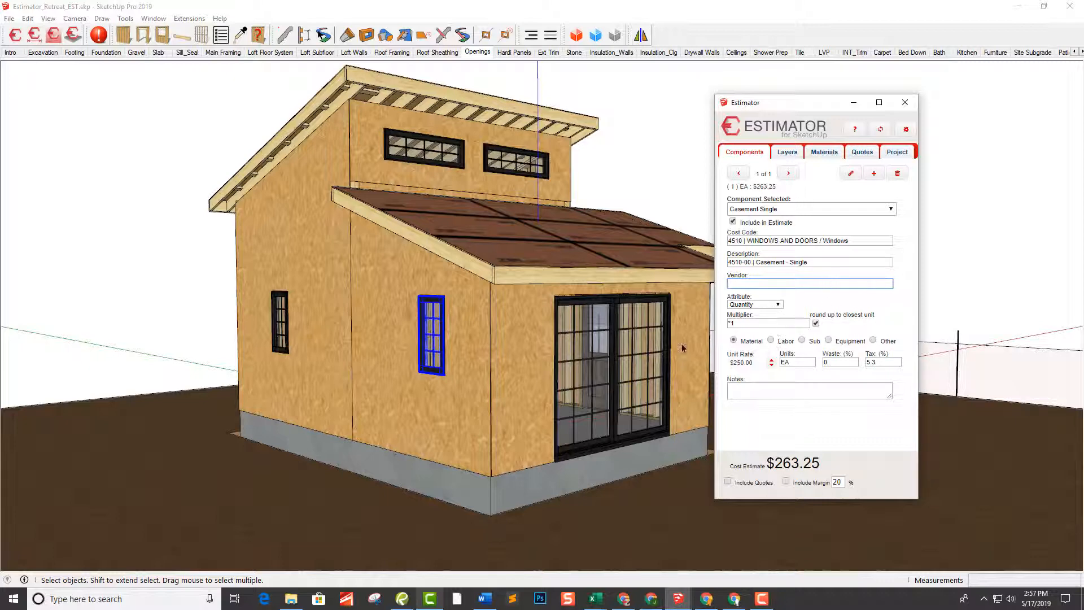
# Step: Check the other side casement's item assignment, and open the item description of the upper fixed window
pyautogui.moveTo(473, 326); pyautogui.dragTo(604, 347, button='middle')
pyautogui.click(280, 320)
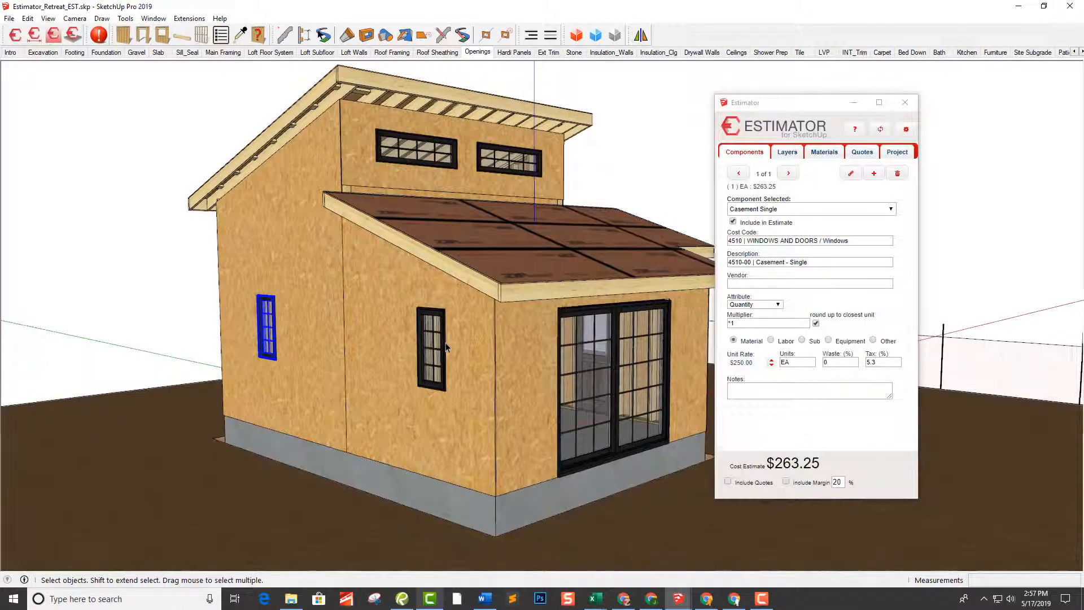
pyautogui.click(447, 169)
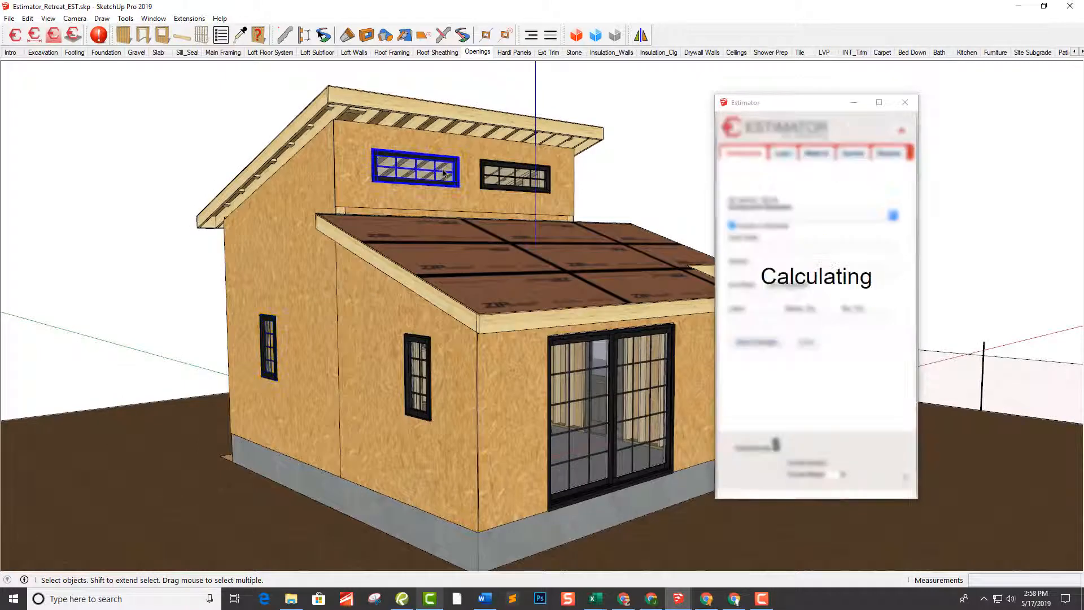
pyautogui.click(743, 260)
pyautogui.write('fixe')
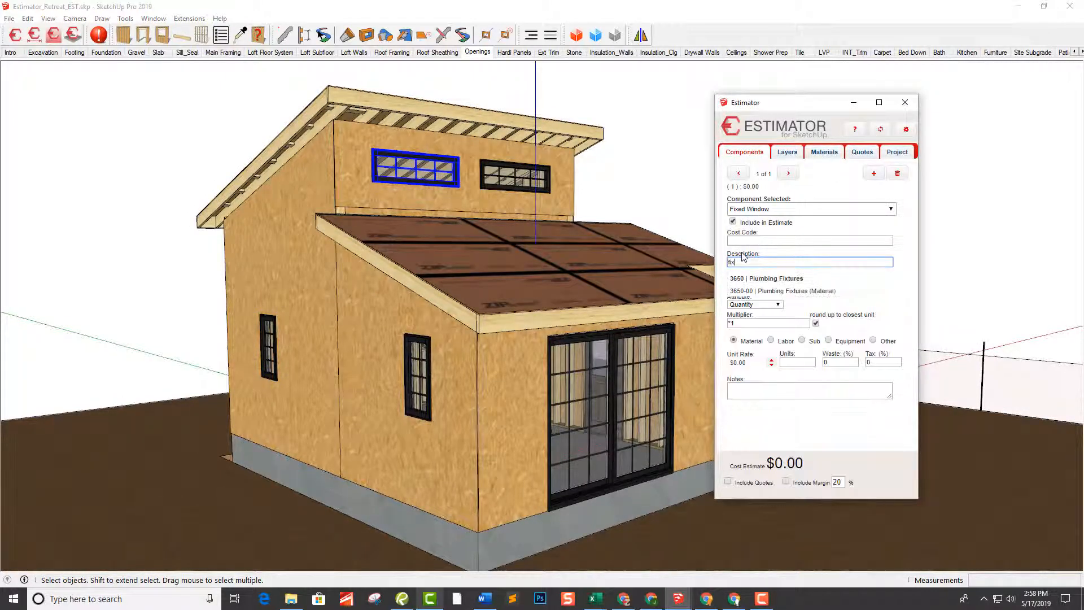
pyautogui.press('BackSpace')
pyautogui.press('BackSpace')
pyautogui.press('BackSpace')
# Step: Assign 4530-00 | Picture Windows (Material) to the fixed window using the search "wind", and check the matching upper window
pyautogui.write('wind')
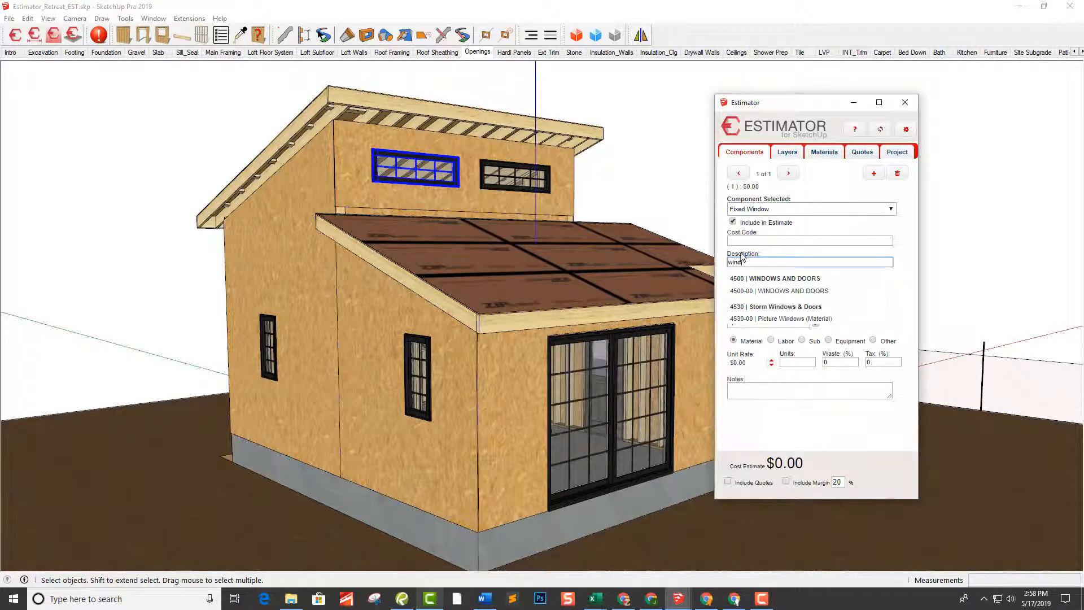
pyautogui.click(793, 319)
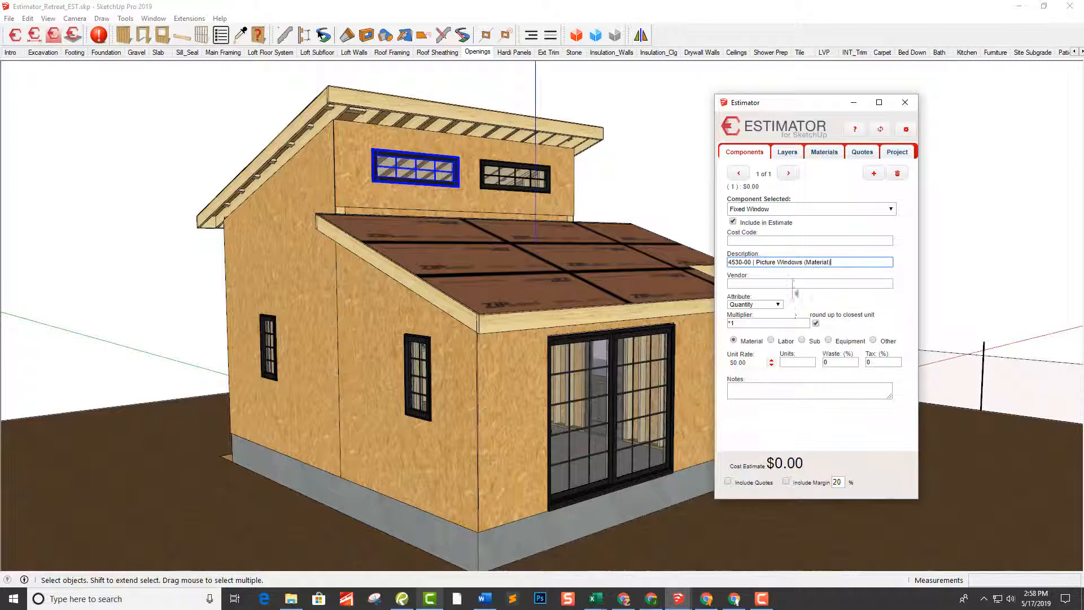
pyautogui.click(793, 284)
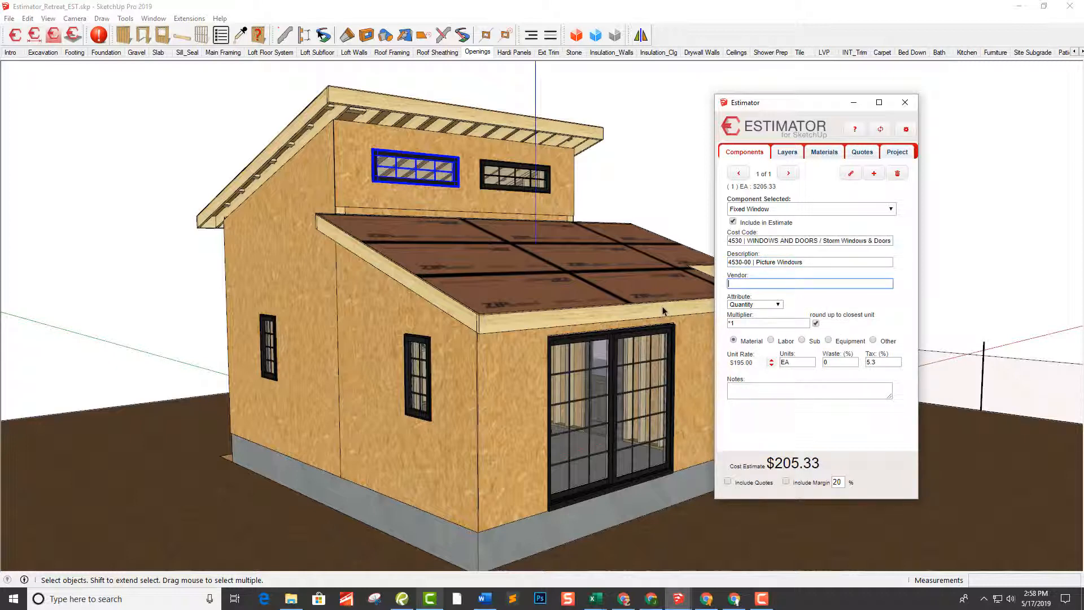
pyautogui.click(510, 180)
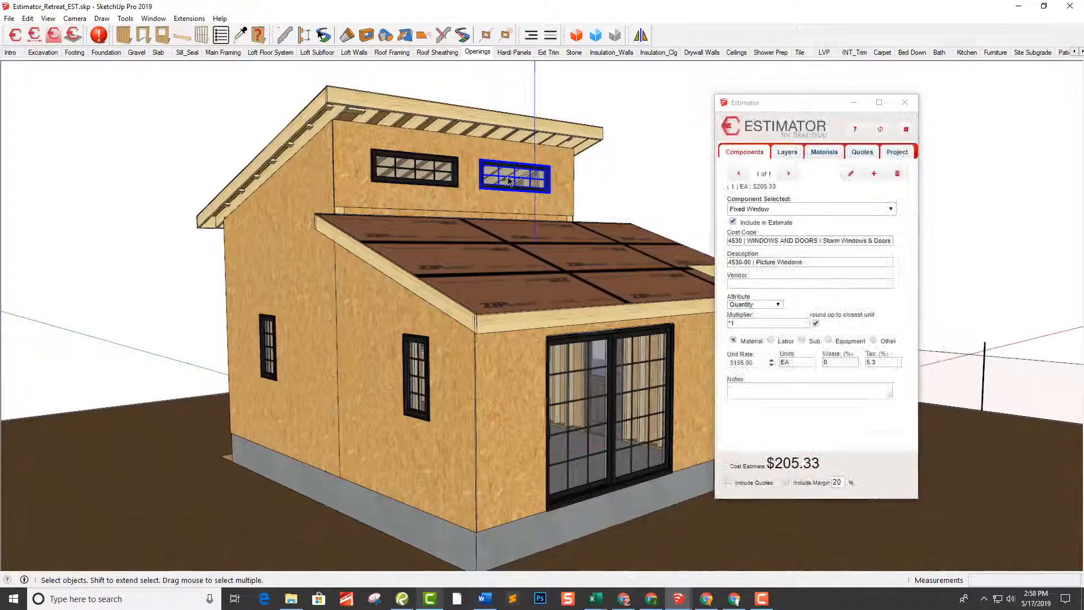
# Step: Select the twin casement window on the porch-side wall and open its item description
pyautogui.moveTo(511, 181); pyautogui.dragTo(665, 344, button='middle')
pyautogui.click(663, 346)
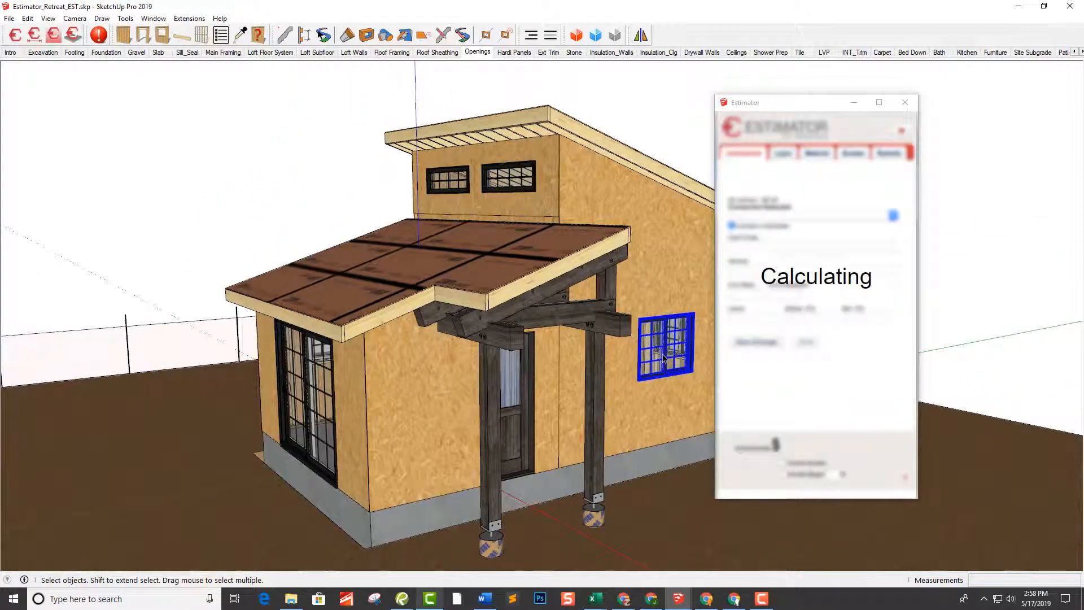
pyautogui.click(758, 265)
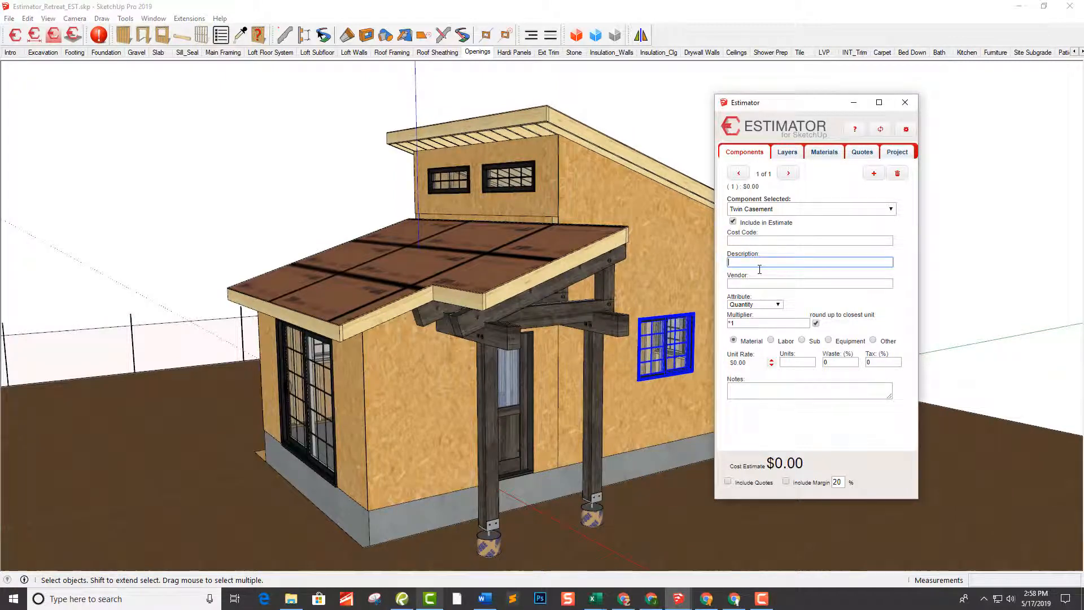
pyautogui.write('Twi')
pyautogui.press('BackSpace')
pyautogui.press('BackSpace')
pyautogui.press('BackSpace')
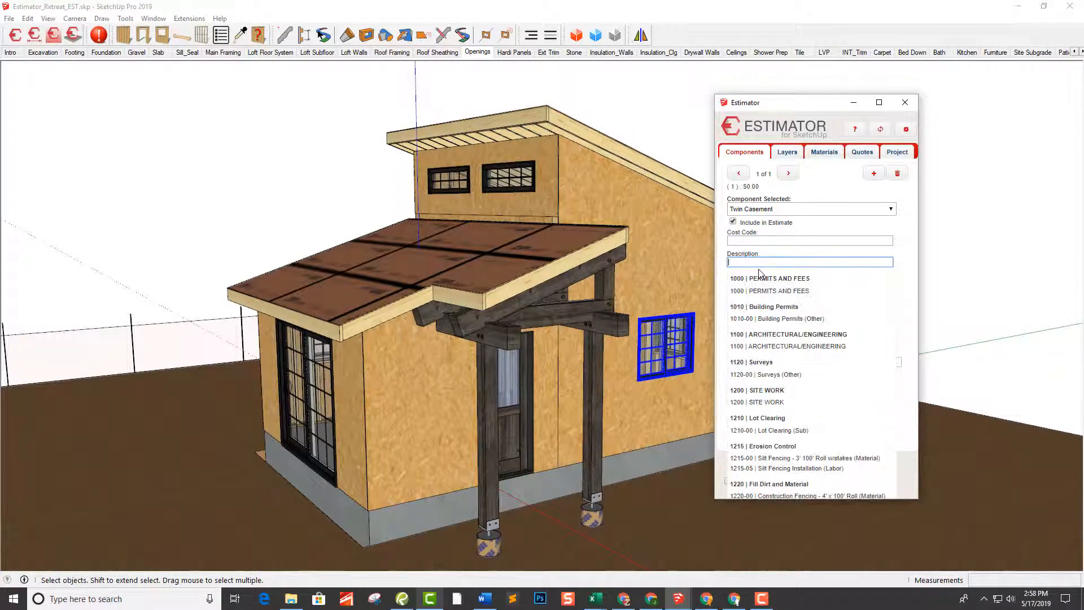
# Step: Assign 4520-00 | Casement - Double (Material) to the twin casement using the search "case", and check the twin window around the corner
pyautogui.write('case')
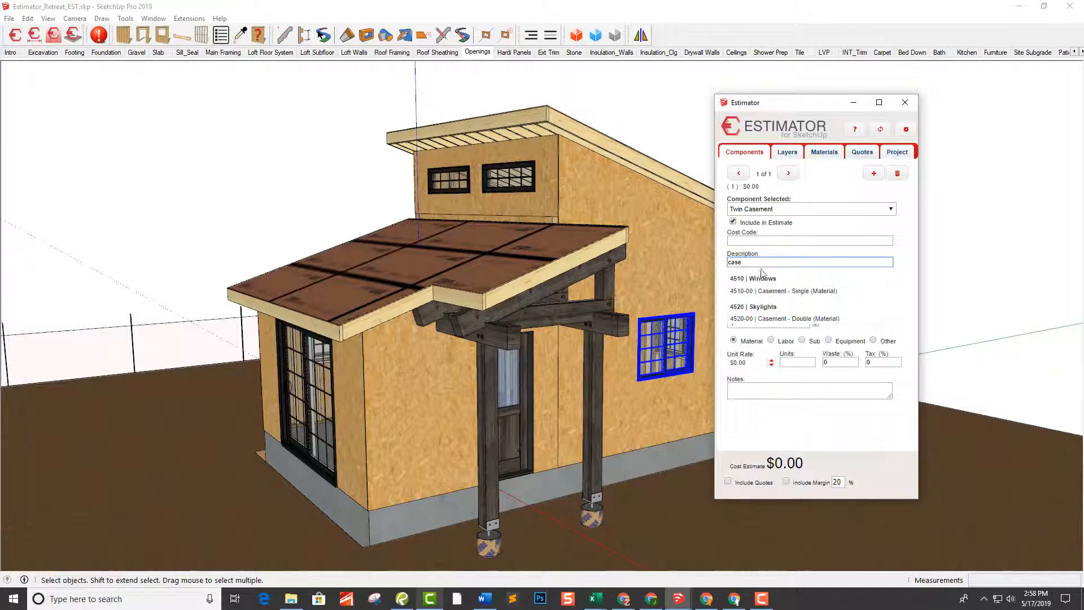
pyautogui.click(761, 319)
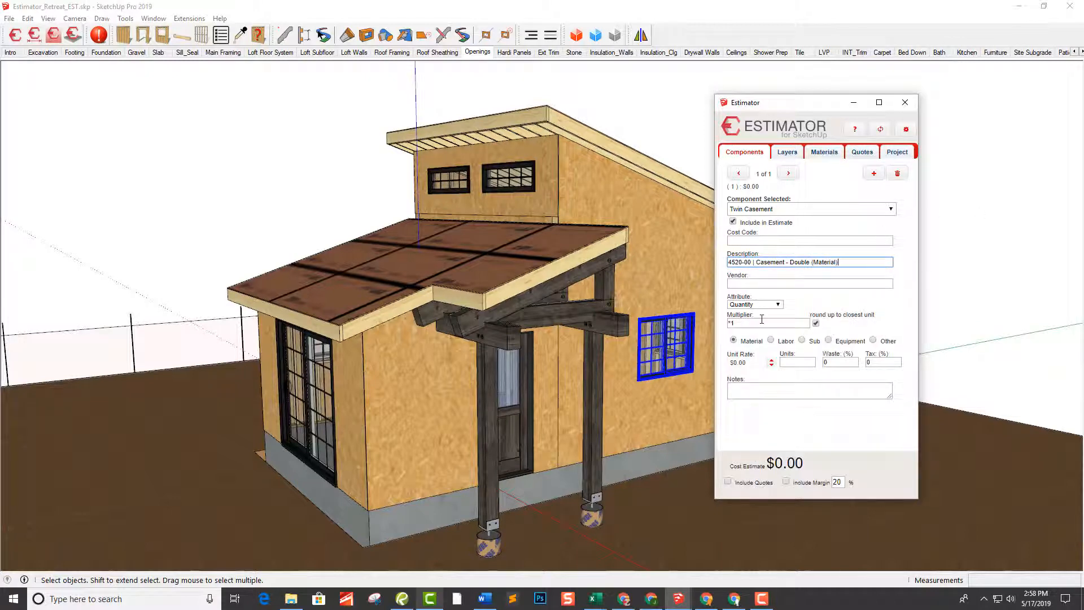
pyautogui.click(786, 284)
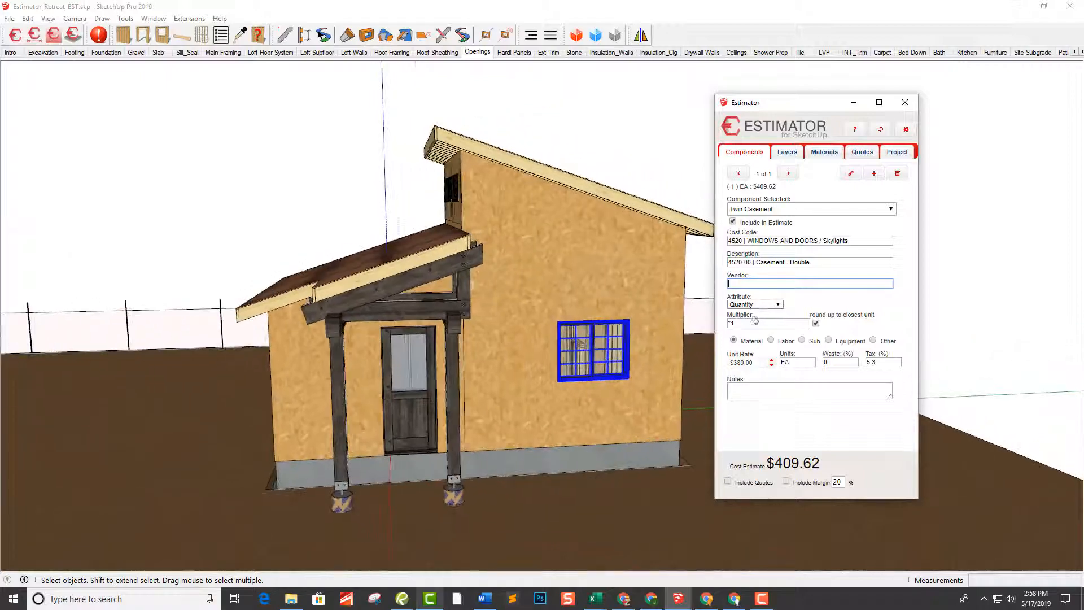
pyautogui.click(612, 359)
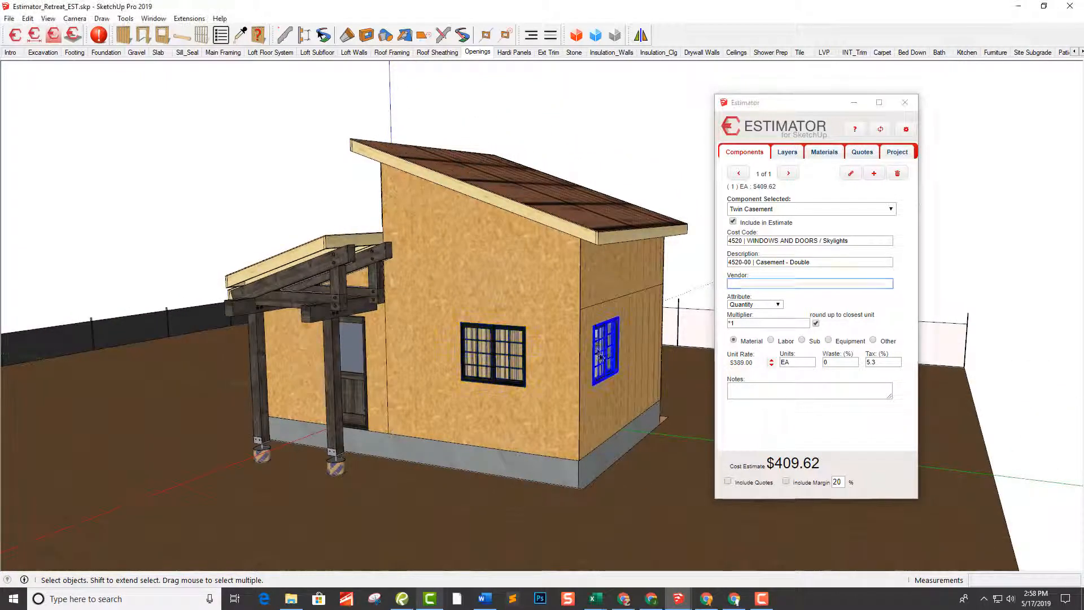
# Step: Assign 4535-00 | 2-8 Entry Door (Material) to the entry door under the porch using the search "doo"
pyautogui.moveTo(270, 404); pyautogui.dragTo(432, 402, button='middle')
pyautogui.click(431, 402)
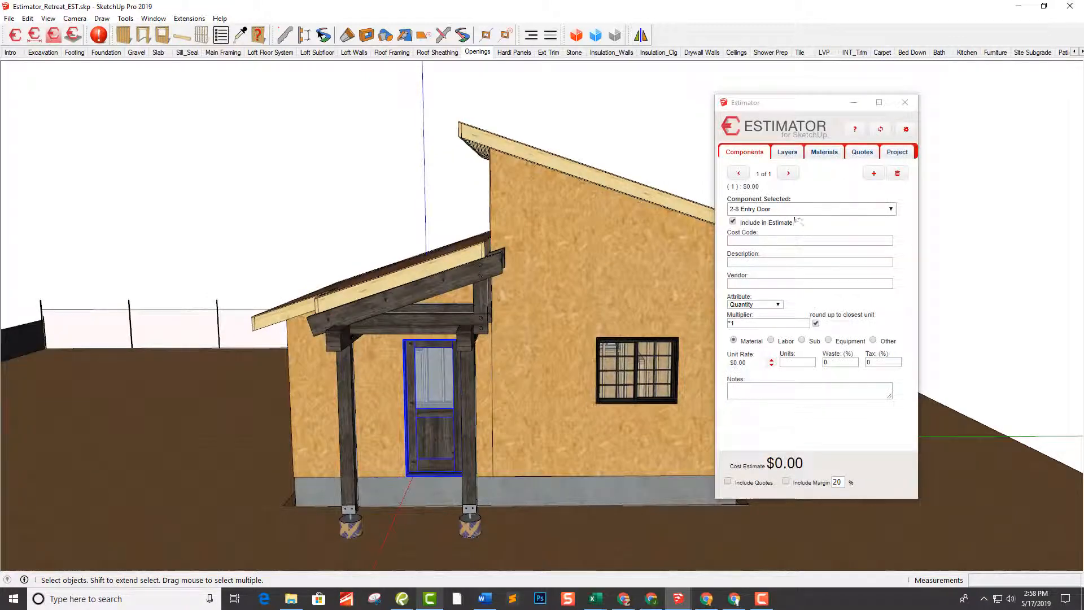
pyautogui.click(782, 262)
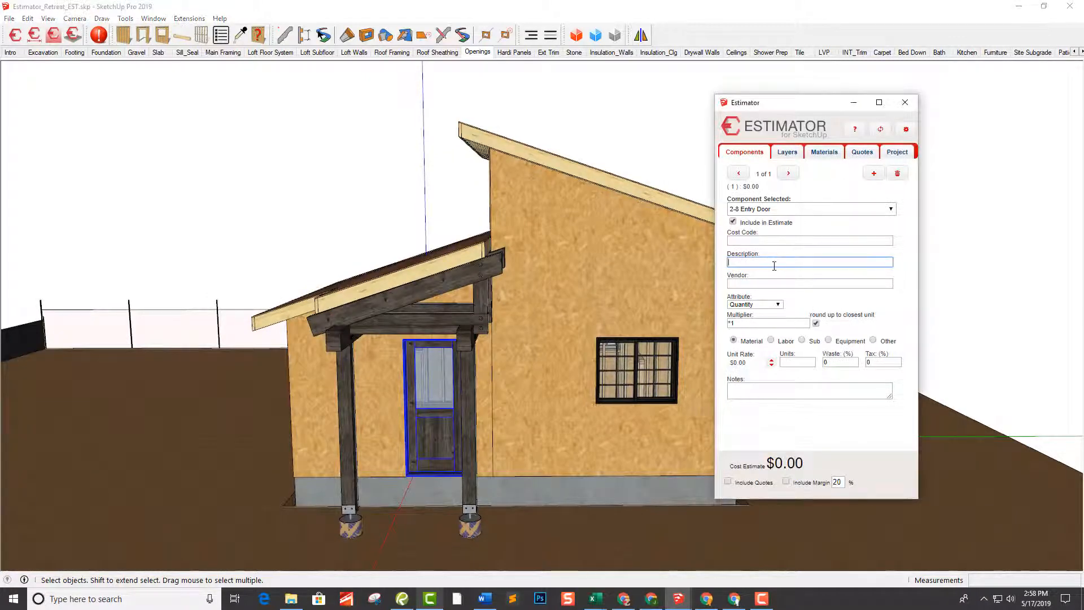
pyautogui.write('doo')
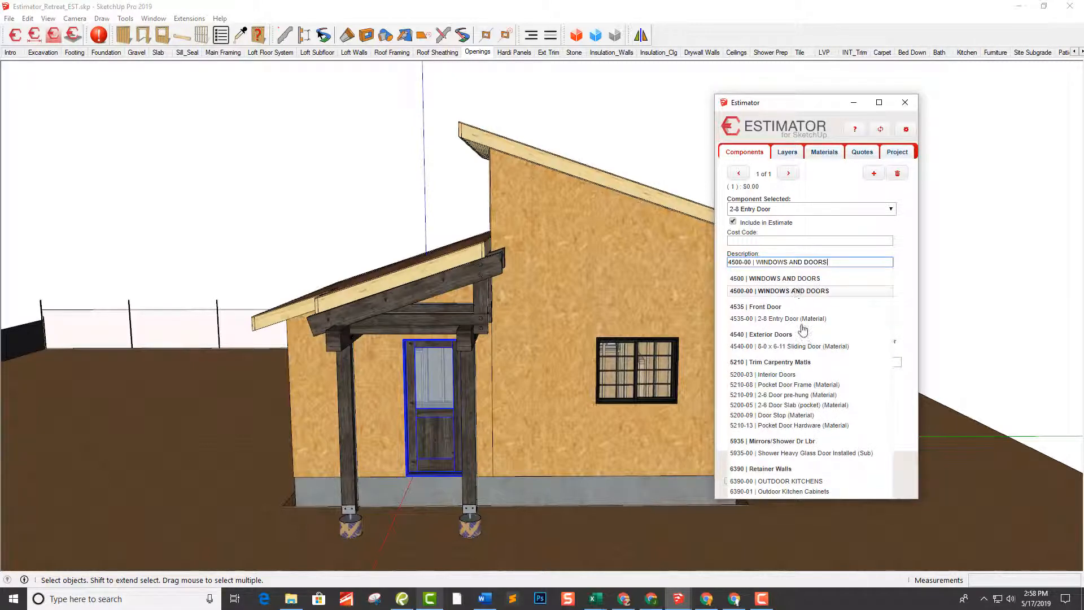
pyautogui.click(799, 319)
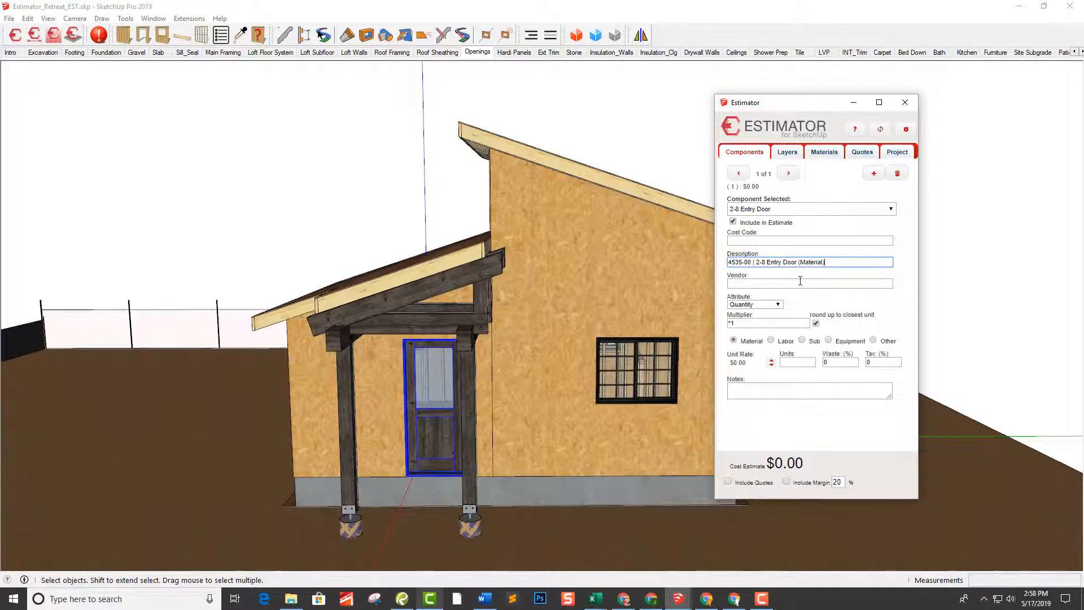
pyautogui.click(802, 283)
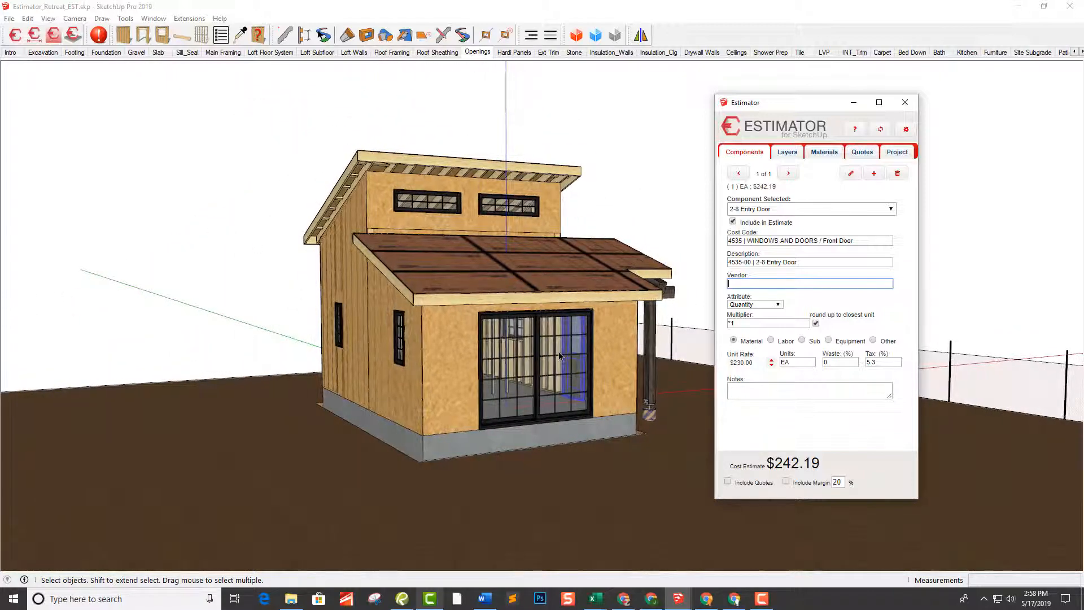
# Step: Show the Hardi Panels scene and assign 4811-75 | Hardi 4x8 Panels (Material) to the layer EXT_Hardi_Panel, using a wall panel and the search "hardi"
pyautogui.click(520, 53)
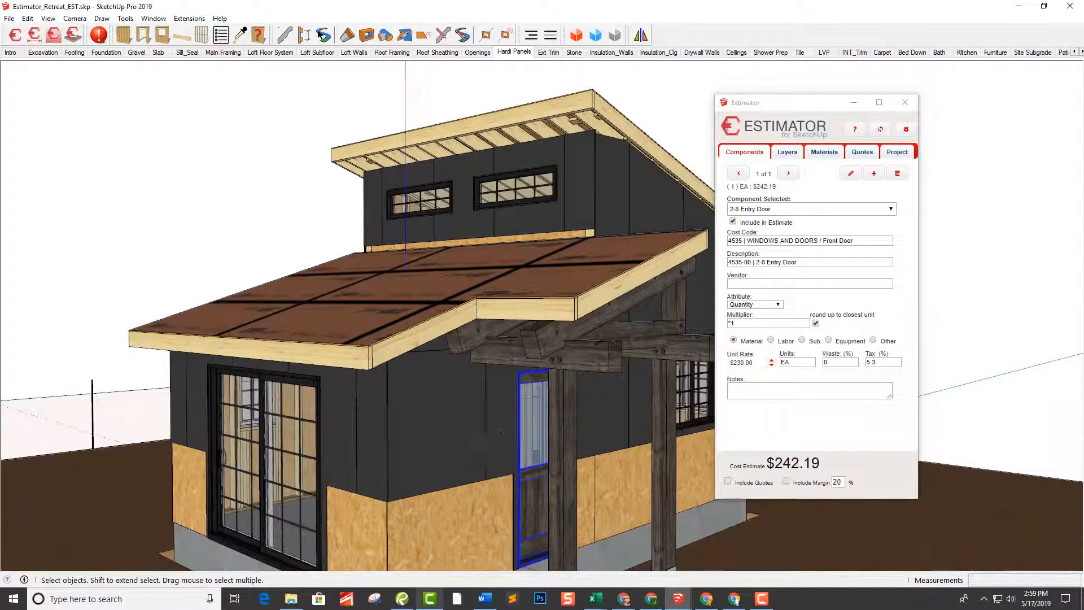
pyautogui.click(476, 448)
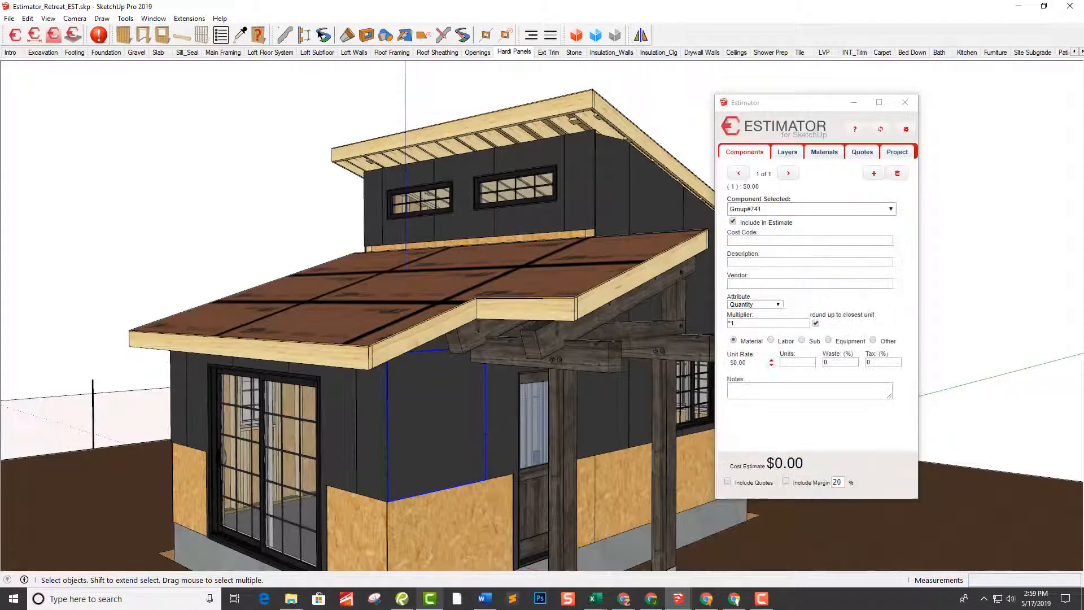
pyautogui.click(787, 152)
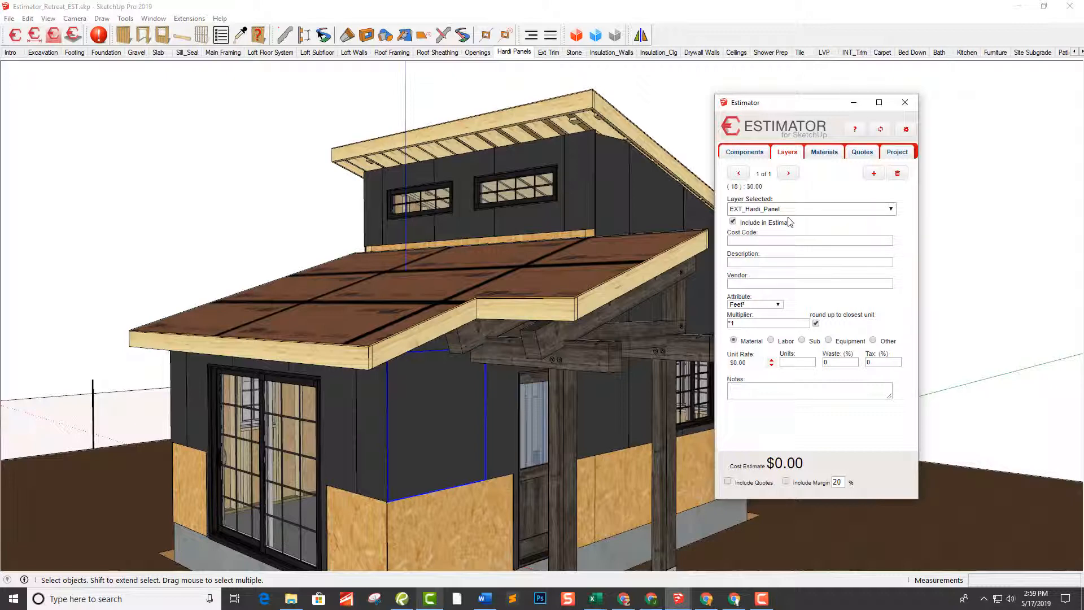
pyautogui.click(767, 261)
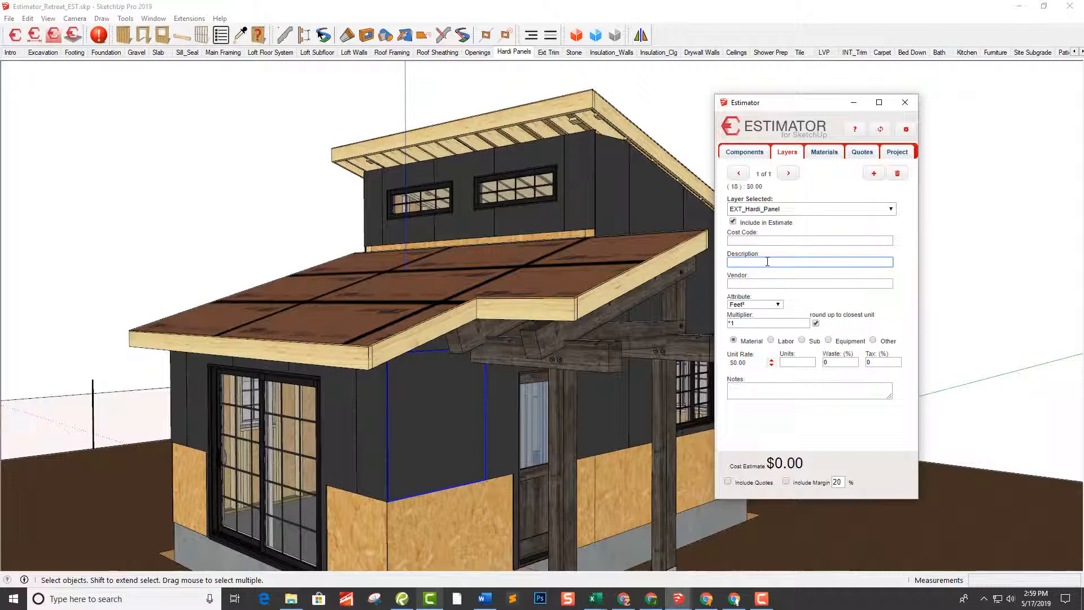
pyautogui.write('hardi')
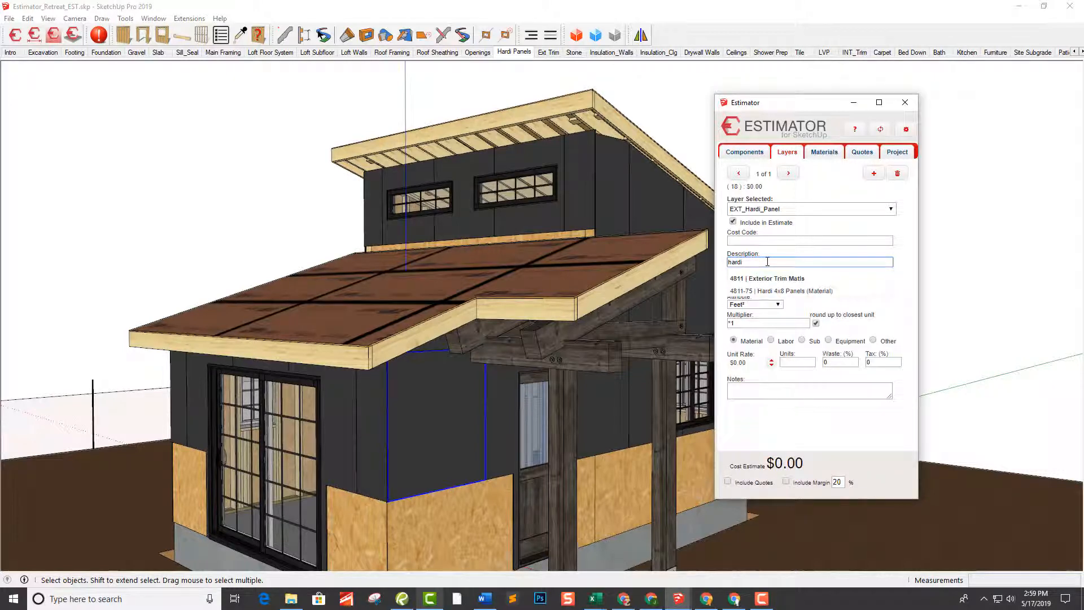
pyautogui.click(802, 290)
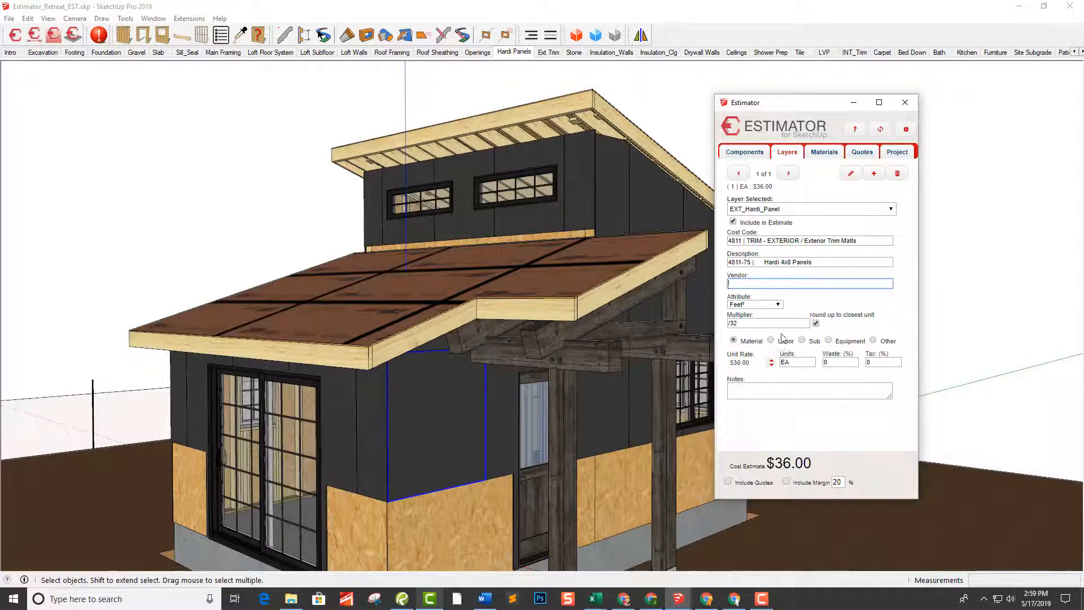
# Step: Check the Hardi panel item assignment on the upper panels of the porch-side wall
pyautogui.moveTo(710, 339); pyautogui.dragTo(690, 344, button='middle')
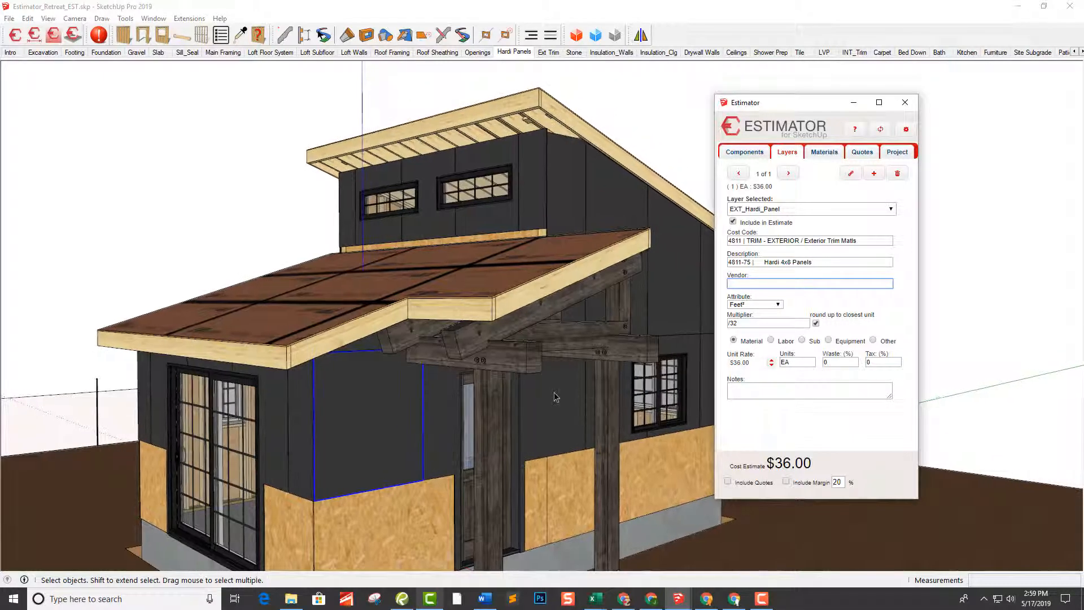
pyautogui.moveTo(598, 266); pyautogui.dragTo(556, 275, button='middle')
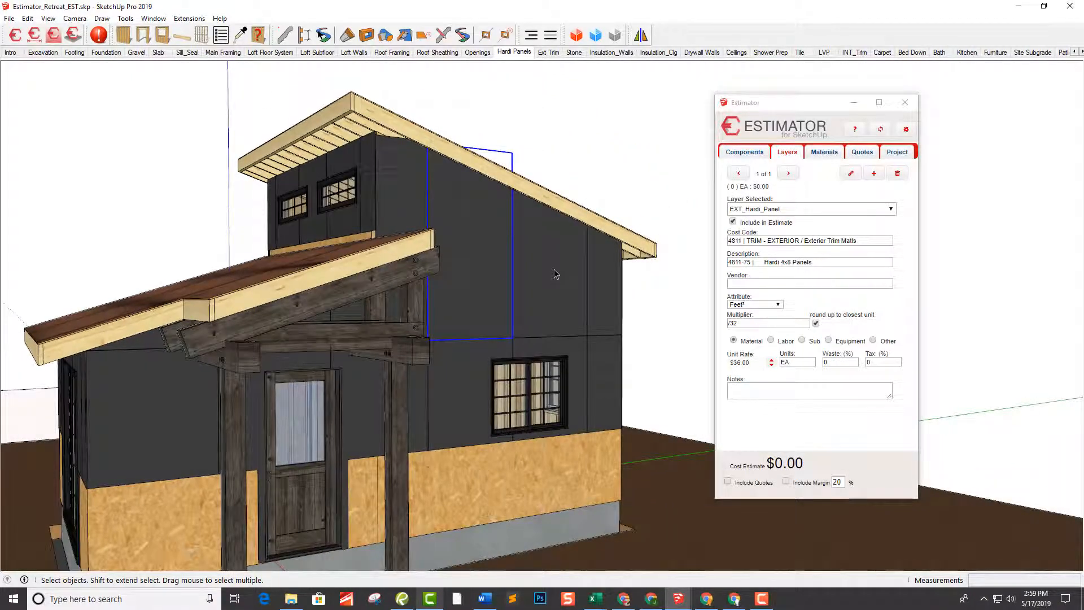
pyautogui.click(556, 275)
pyautogui.moveTo(556, 274); pyautogui.dragTo(709, 337, button='middle')
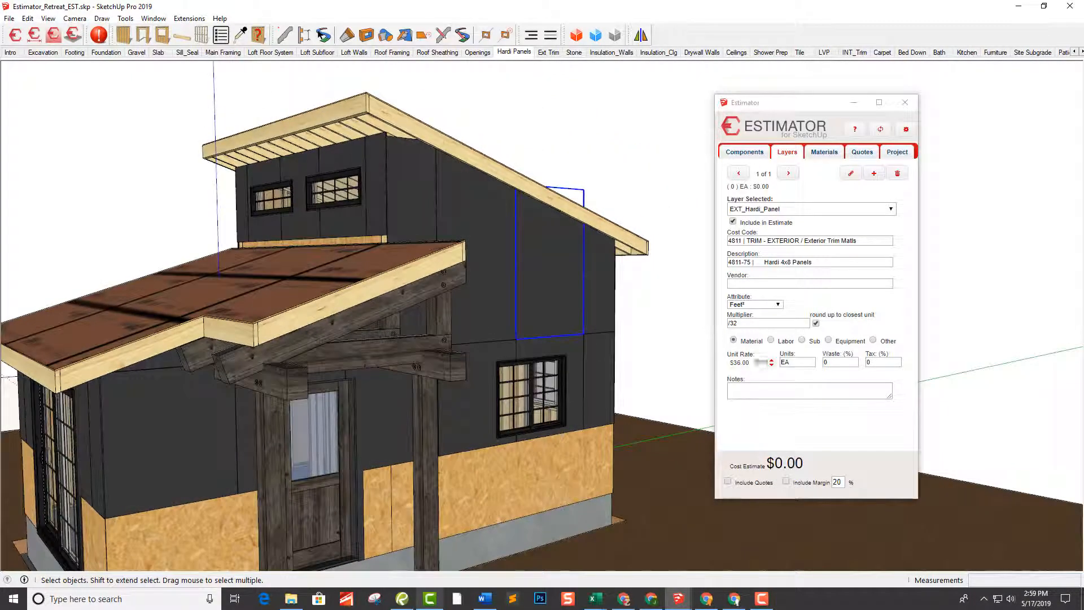
pyautogui.moveTo(709, 404); pyautogui.dragTo(719, 404, button='middle')
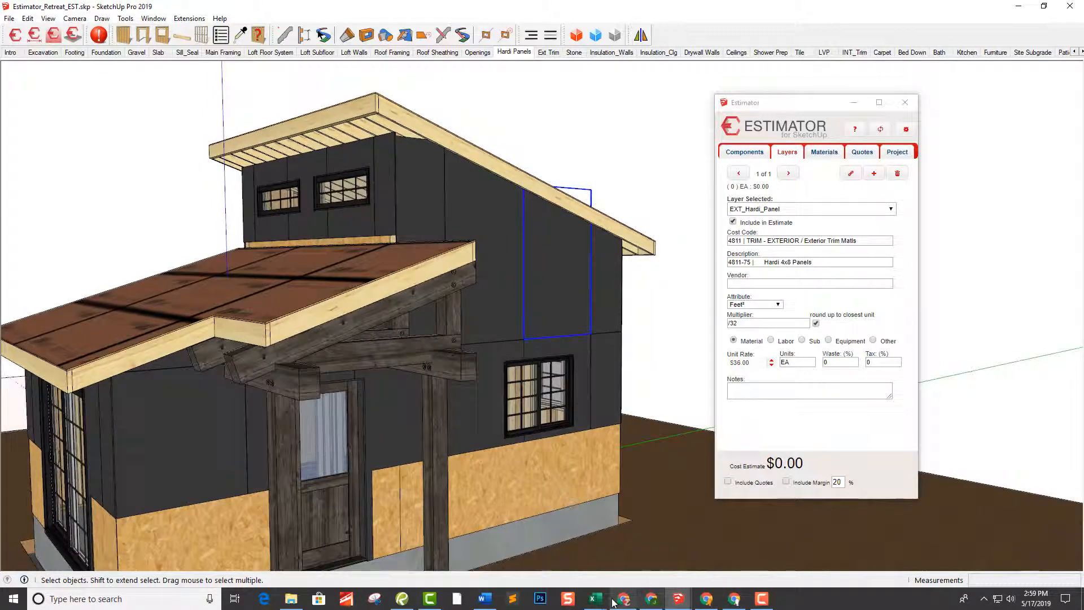
# Step: Switch to Items_Retreat_Sample.csv in Excel, set the Hardi 4x8 Panels waste to 20 and tax to 5.3, save it, and return to SketchUp
pyautogui.moveTo(599, 598)
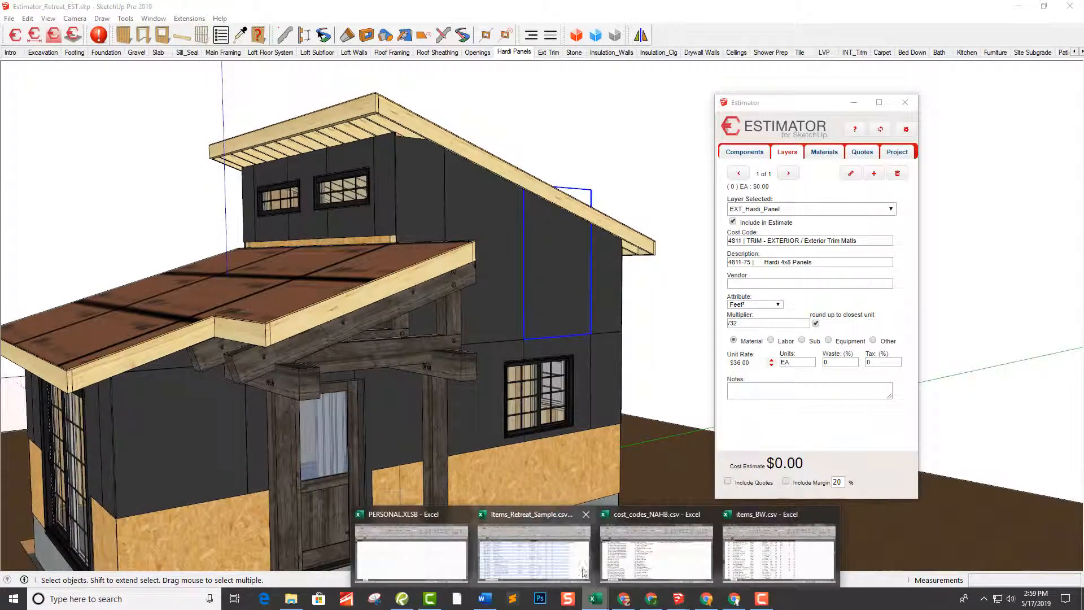
pyautogui.click(565, 557)
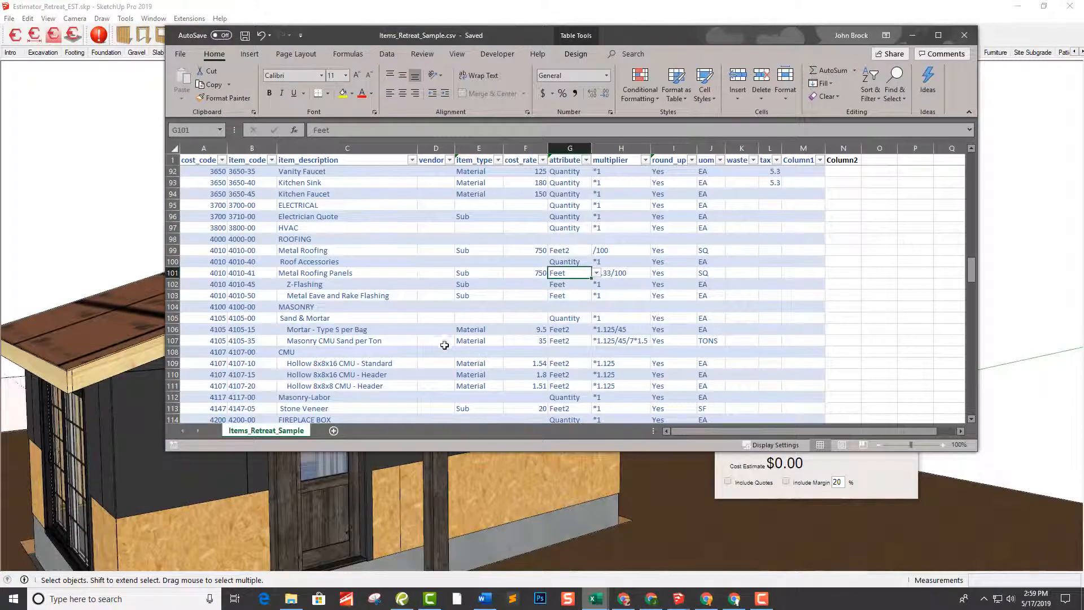
pyautogui.scroll(-12, 426, 324)
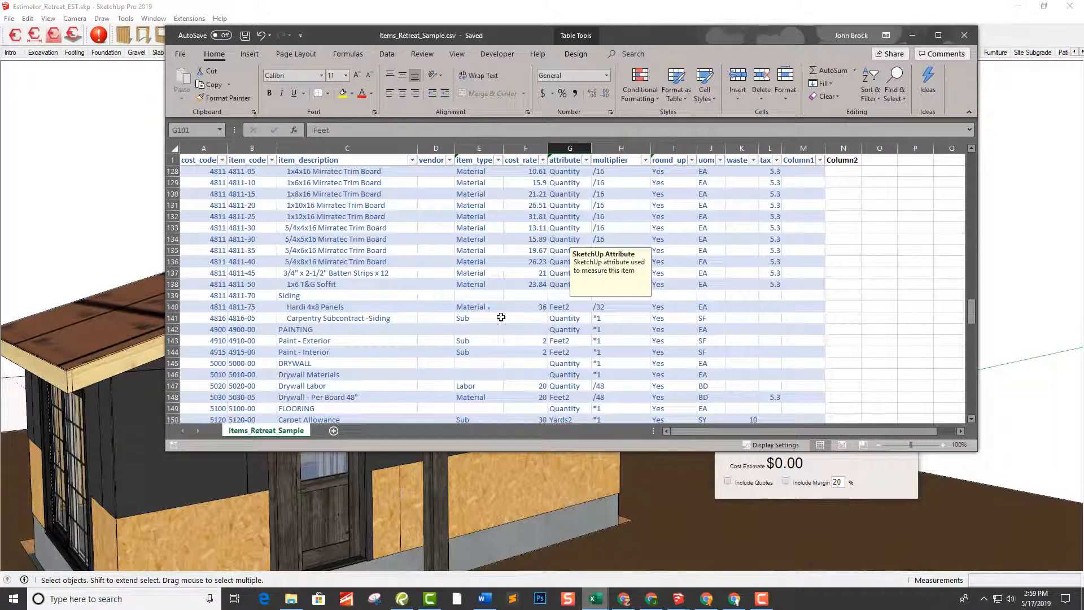
pyautogui.click(740, 308)
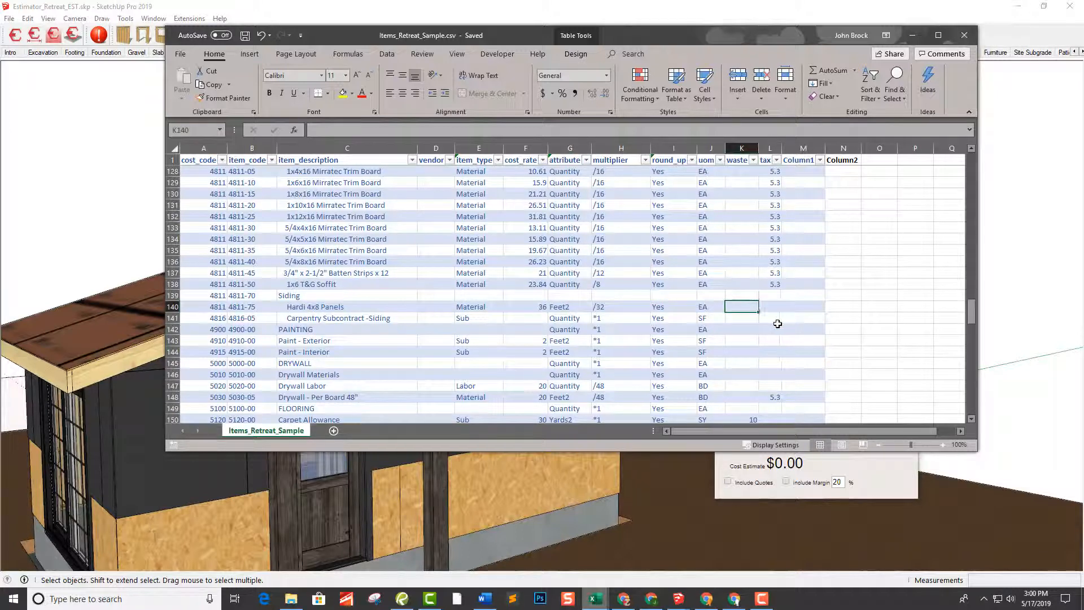
pyautogui.write('20')
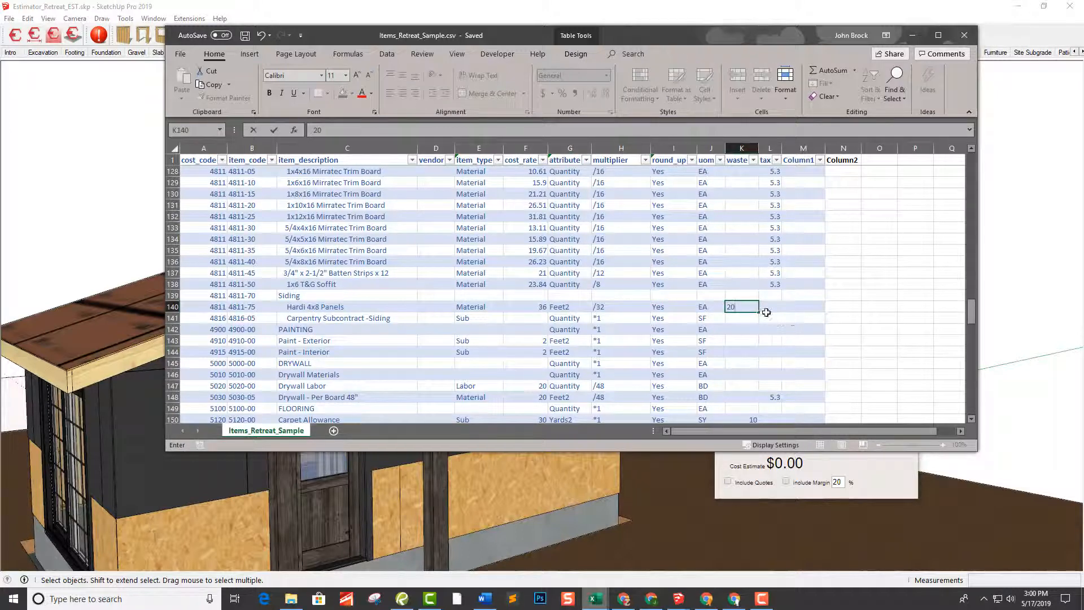
pyautogui.click(769, 303)
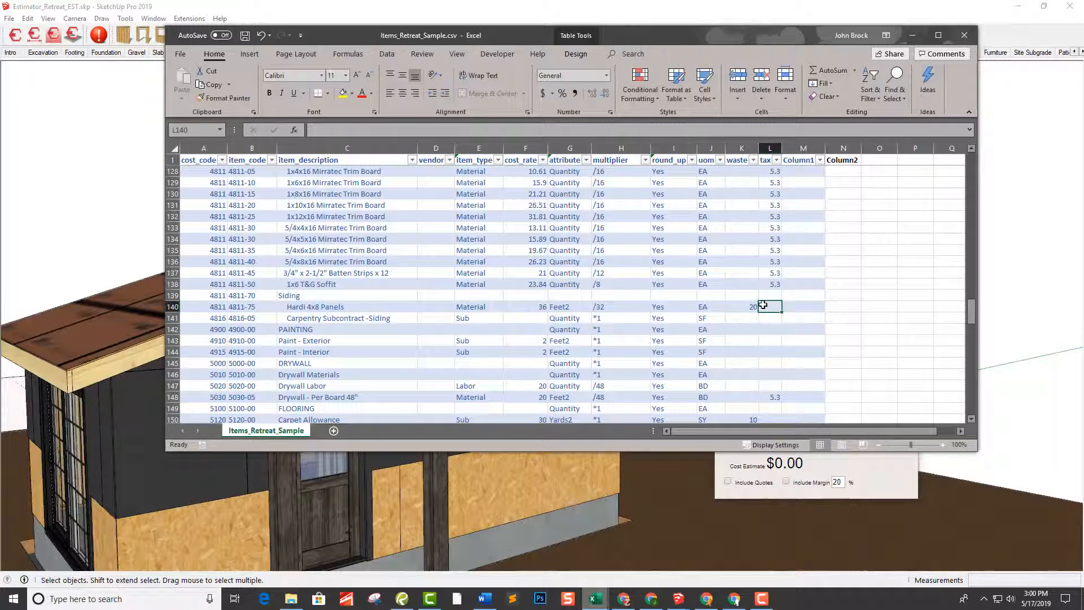
pyautogui.write('5.3')
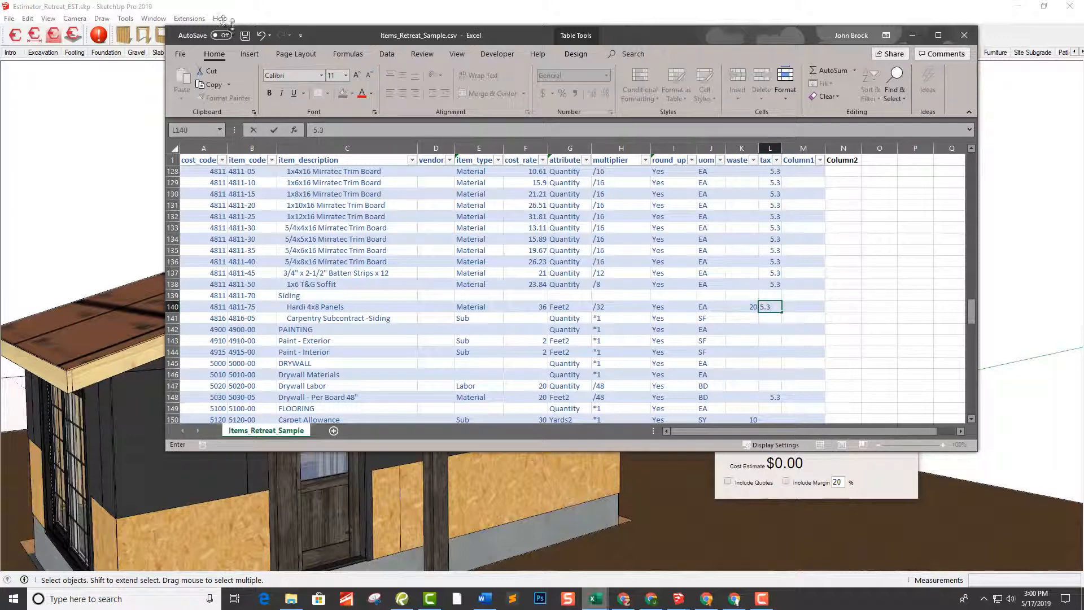
pyautogui.click(245, 36)
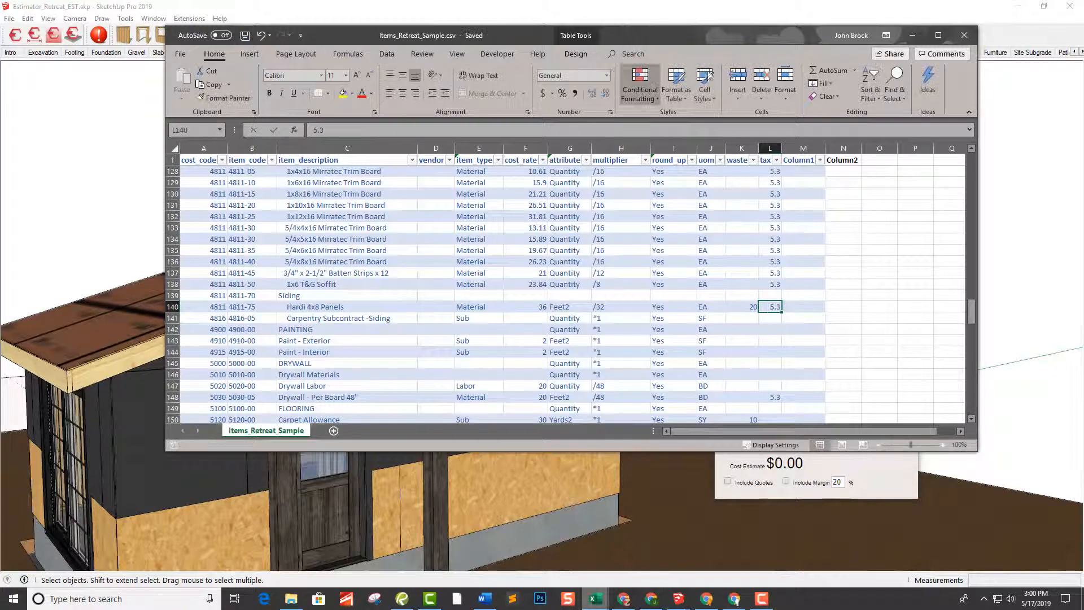
pyautogui.click(912, 35)
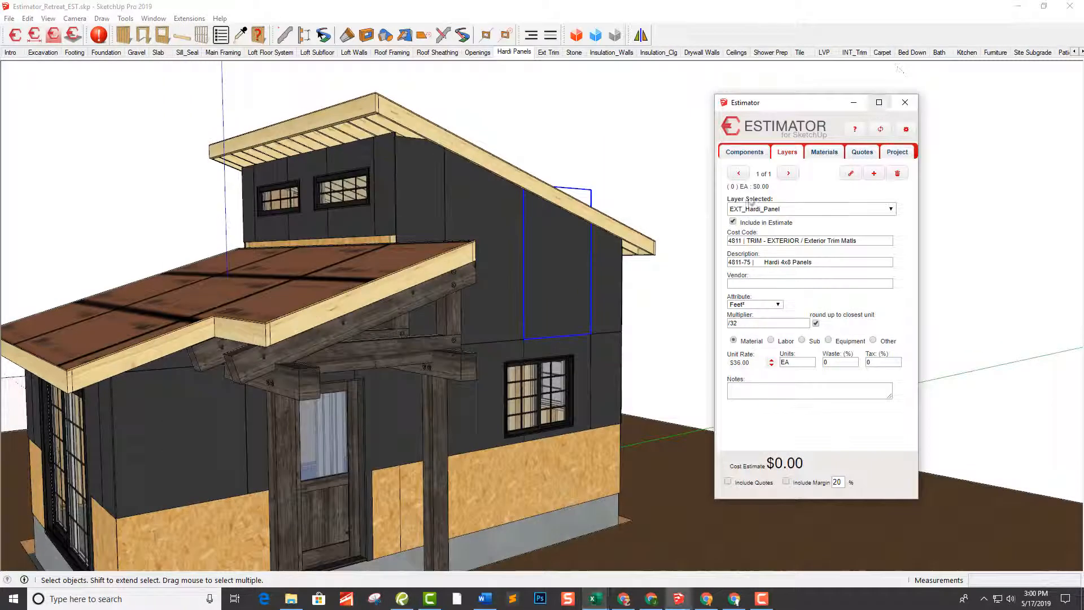
# Step: Sync Estimator with the edited item database, dismiss the sync results, and clear the panel selection
pyautogui.click(879, 131)
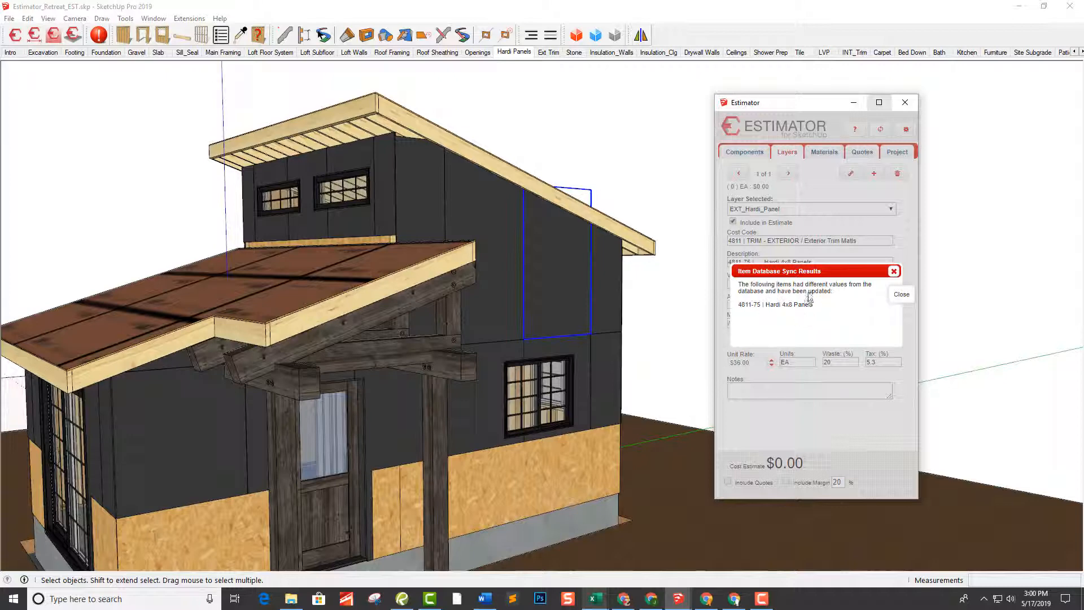
pyautogui.click(894, 271)
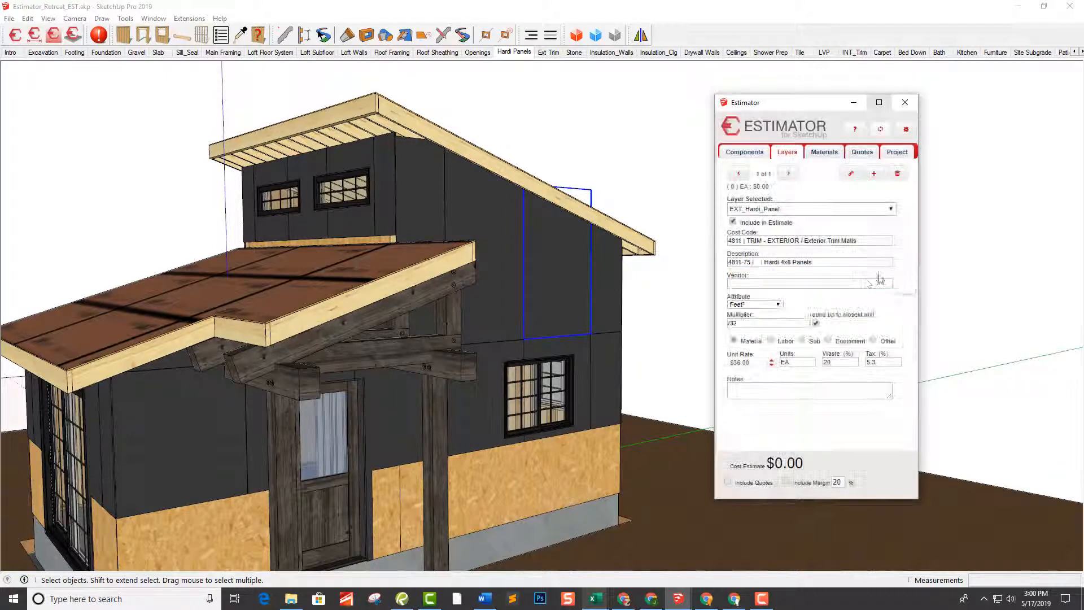
pyautogui.click(652, 339)
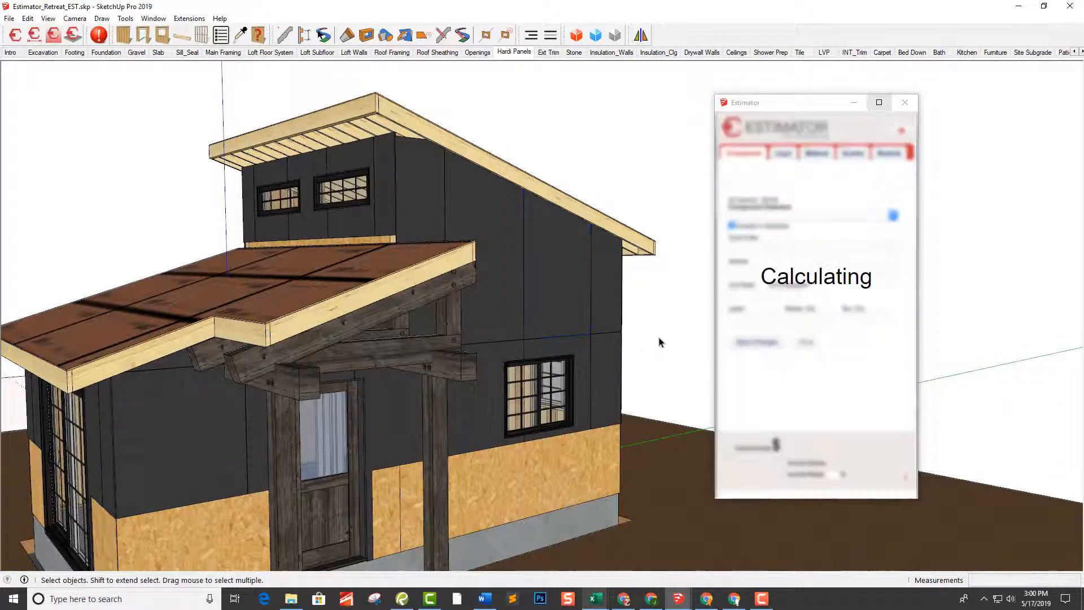
# Step: Select everything on the Hardi panel layer, starting from the corner panel between the sliding door and the porch
pyautogui.moveTo(657, 339); pyautogui.dragTo(441, 398, button='middle')
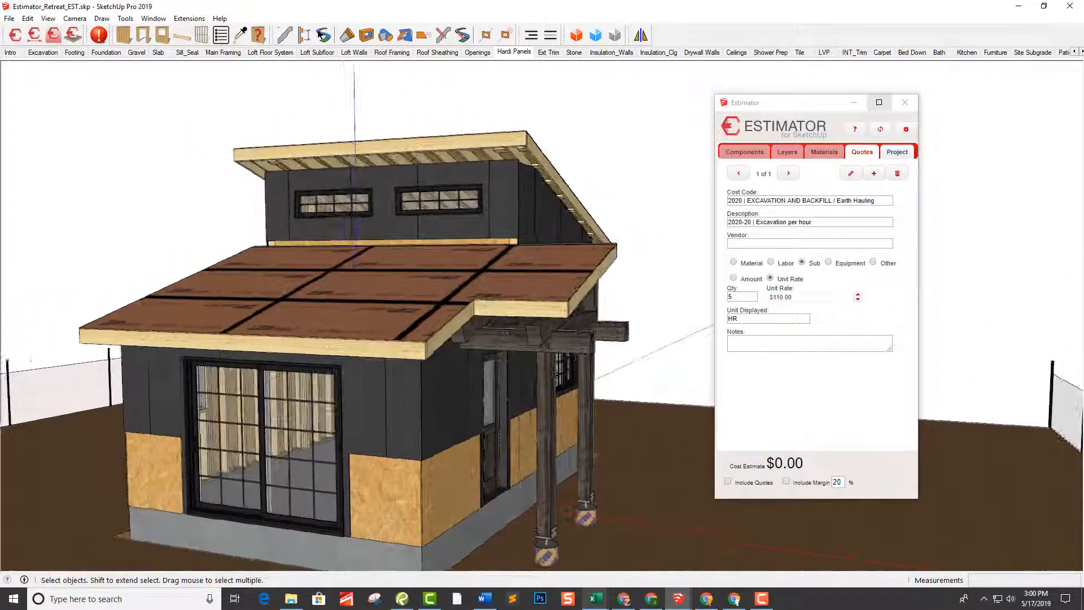
pyautogui.click(429, 402)
pyautogui.rightClick(431, 402)
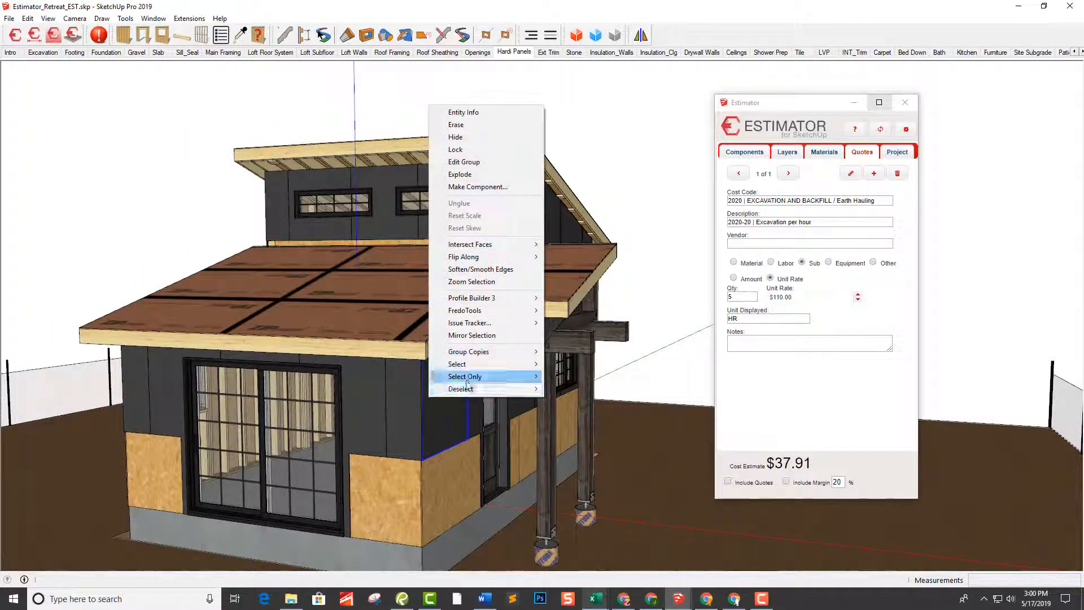
pyautogui.moveTo(476, 364)
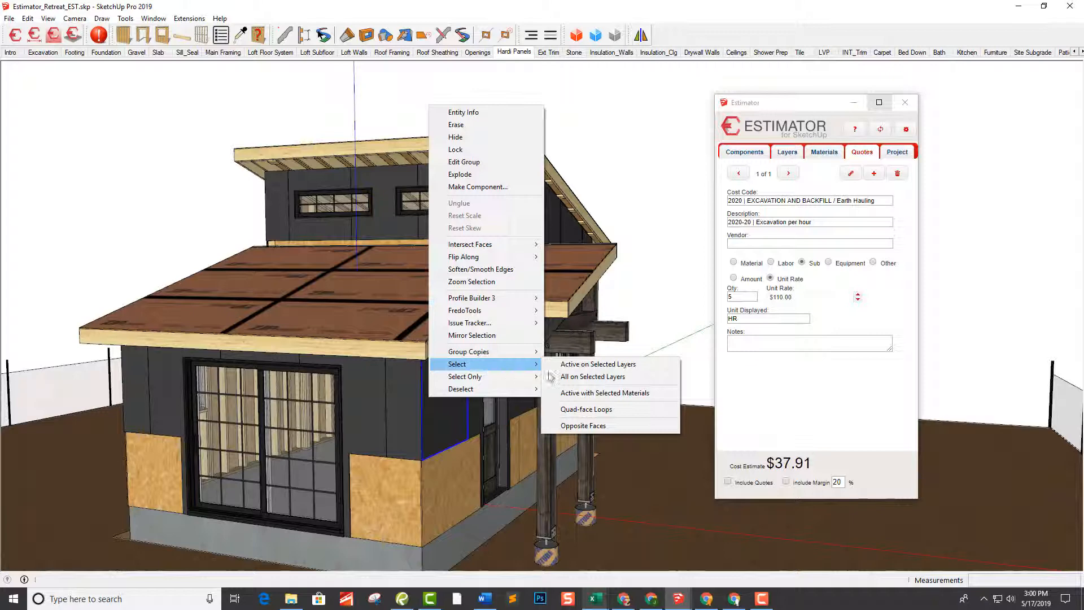
pyautogui.click(587, 377)
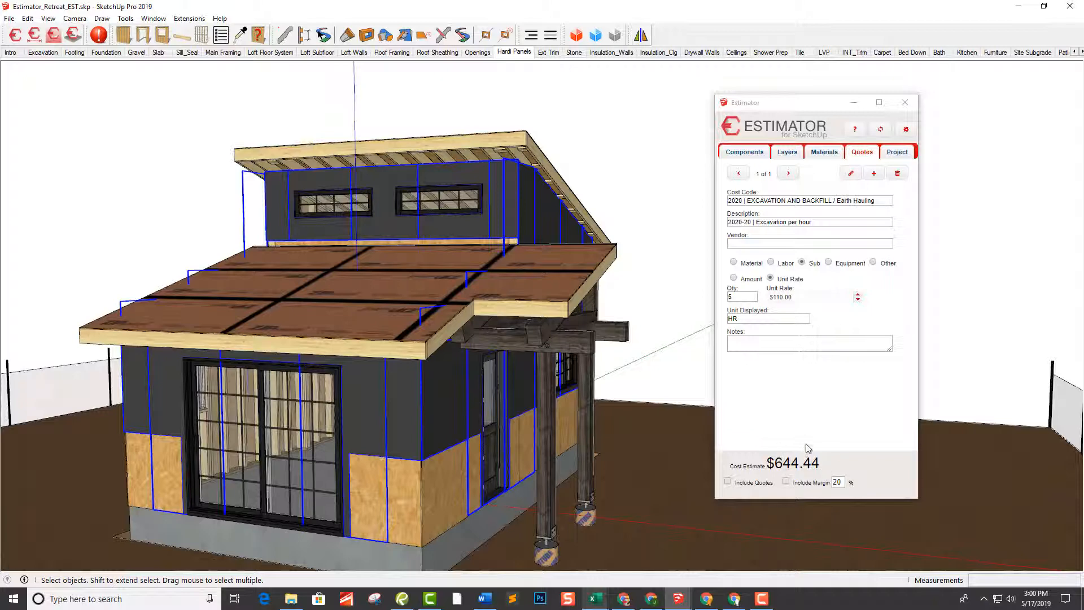
# Step: Generate an HTML cost report for the selected Hardi panels, review it, and close it
pyautogui.click(890, 156)
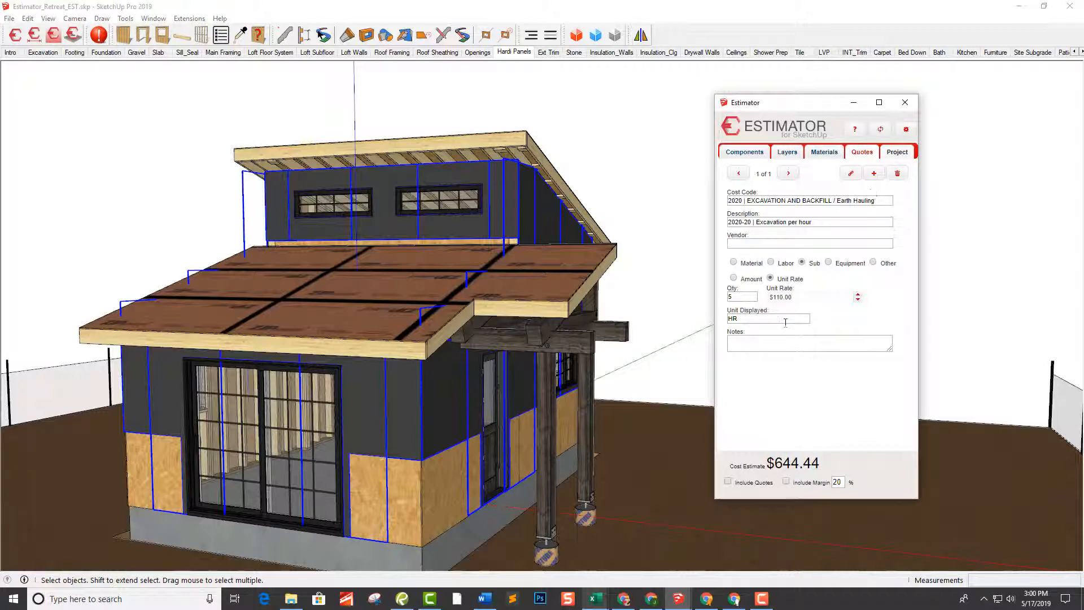
pyautogui.click(910, 155)
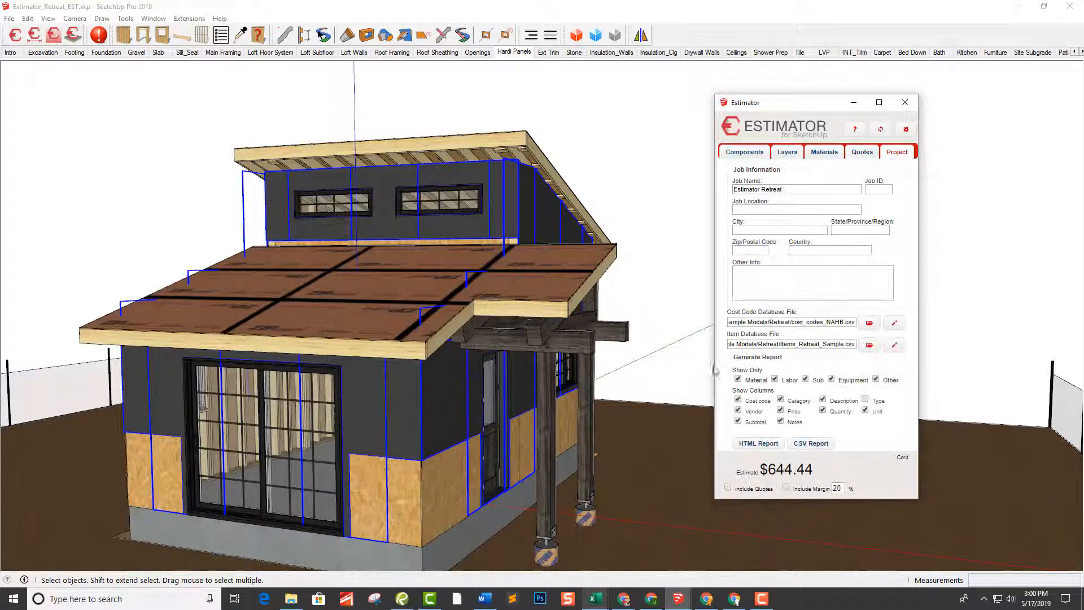
pyautogui.click(757, 444)
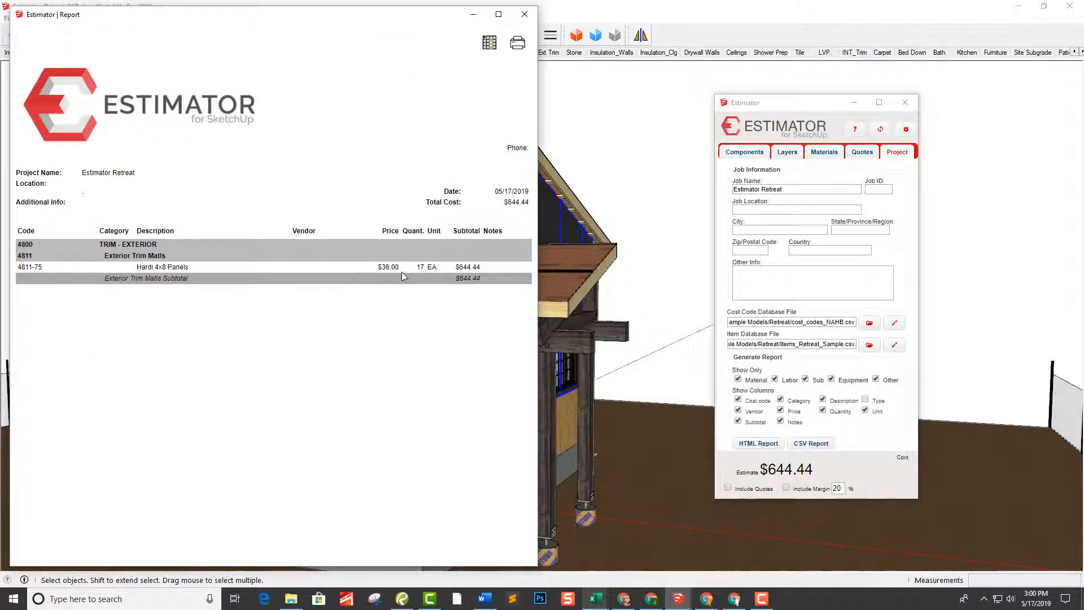
pyautogui.click(525, 15)
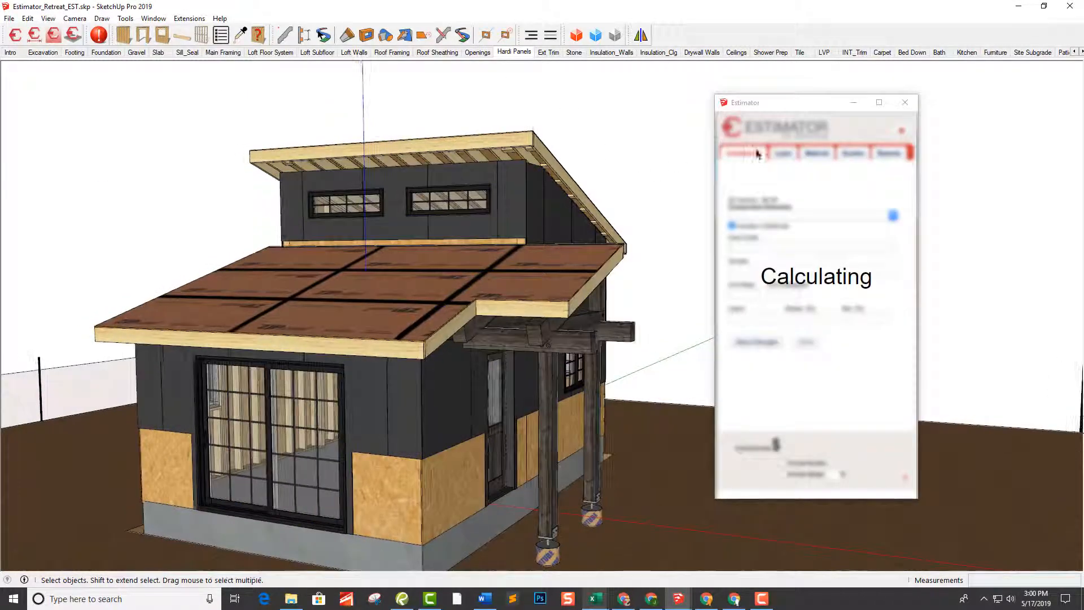
# Step: Show the exterior trim scene, select the exterior trim group at the building corner, and close Estimator
pyautogui.click(555, 56)
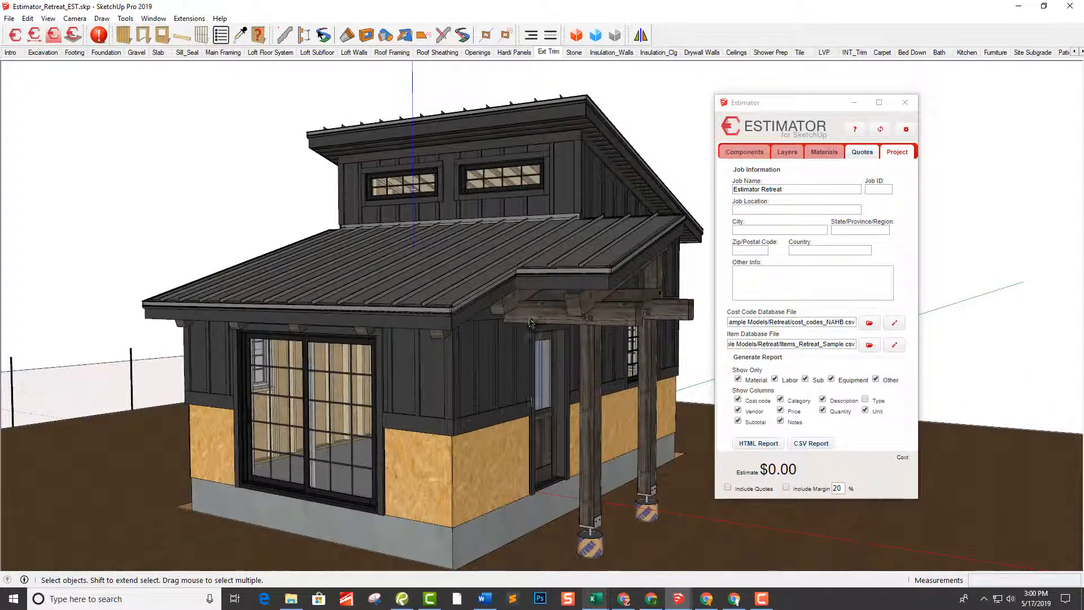
pyautogui.scroll(3, 519, 406)
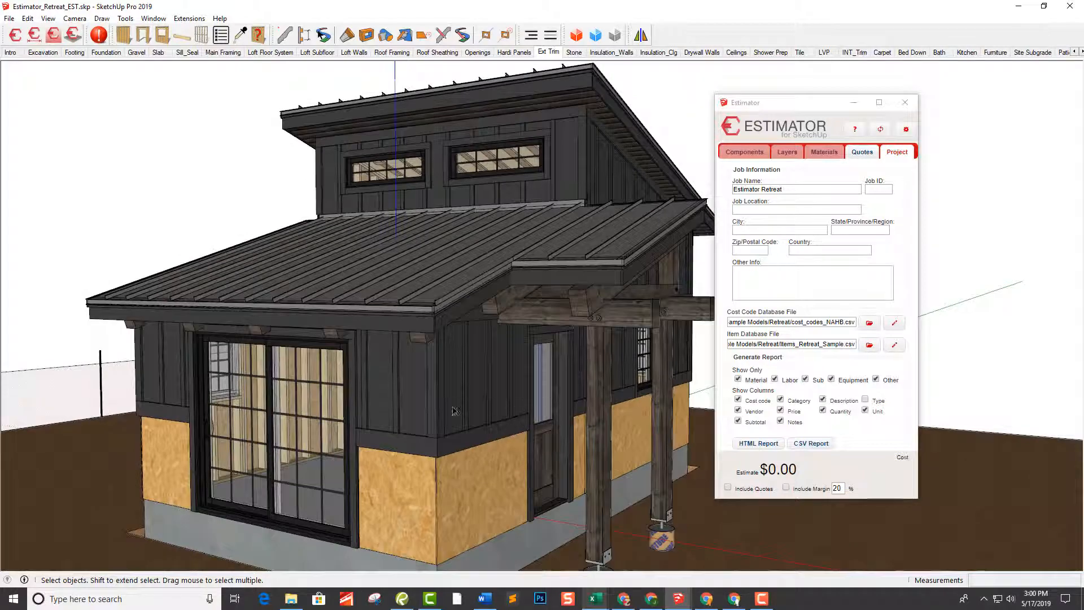
pyautogui.click(437, 433)
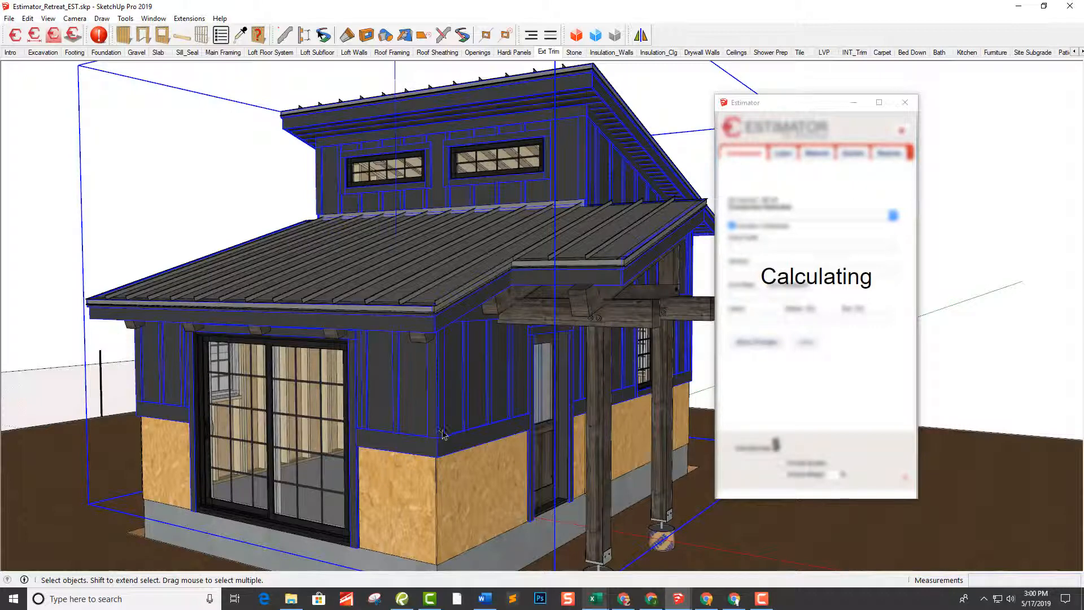
pyautogui.click(905, 102)
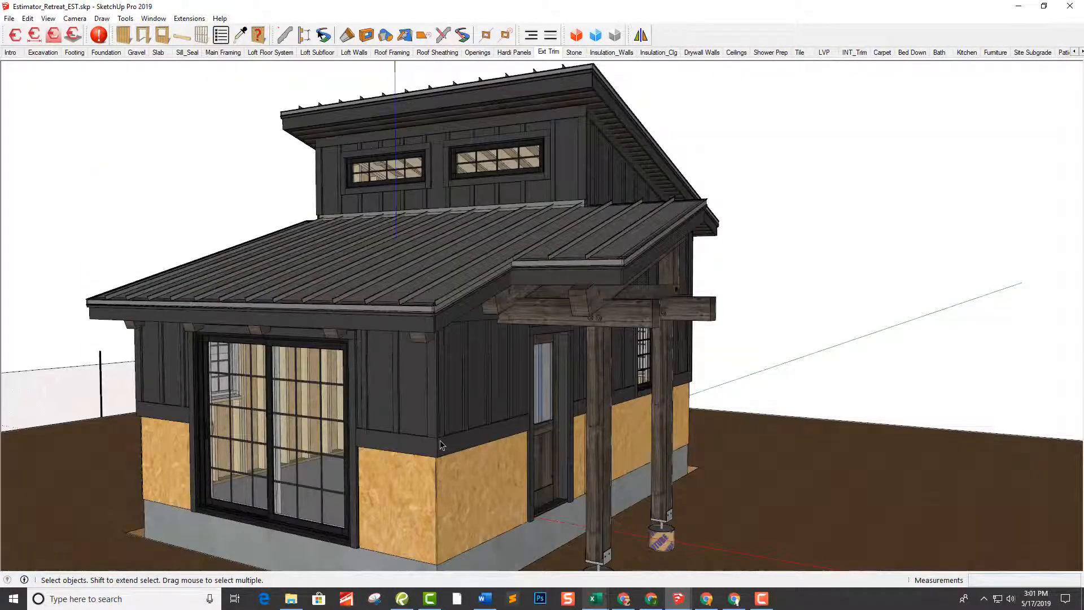
# Step: Open the exterior trim group and select the sliding door casing and a batten to check their layers in Entity Info
pyautogui.doubleClick(438, 444)
pyautogui.moveTo(655, 451)
pyautogui.mouseDown(button='middle')
pyautogui.moveTo(796, 416)
pyautogui.moveTo(775, 371)
pyautogui.moveTo(784, 297)
pyautogui.moveTo(672, 341)
pyautogui.moveTo(646, 333)
pyautogui.moveTo(511, 401)
pyautogui.moveTo(418, 483)
pyautogui.moveTo(460, 525)
pyautogui.moveTo(315, 429)
pyautogui.moveTo(316, 419)
pyautogui.moveTo(335, 501)
pyautogui.mouseUp(button='middle')
pyautogui.click(337, 501)
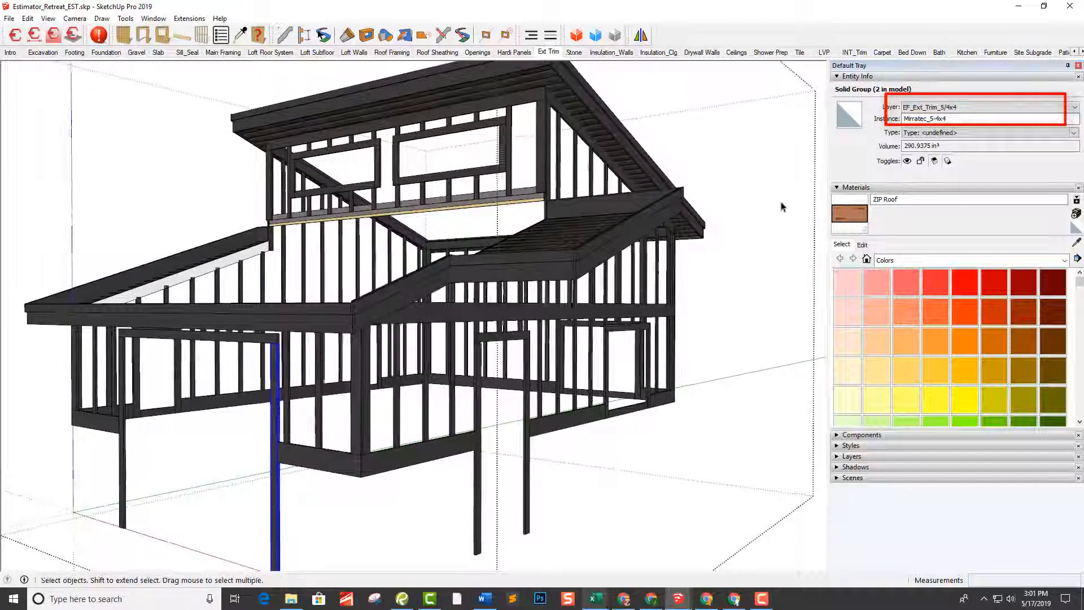
pyautogui.keyDown('shift'); pyautogui.moveTo(779, 202); pyautogui.dragTo(794, 210, button='middle'); pyautogui.keyUp('shift')
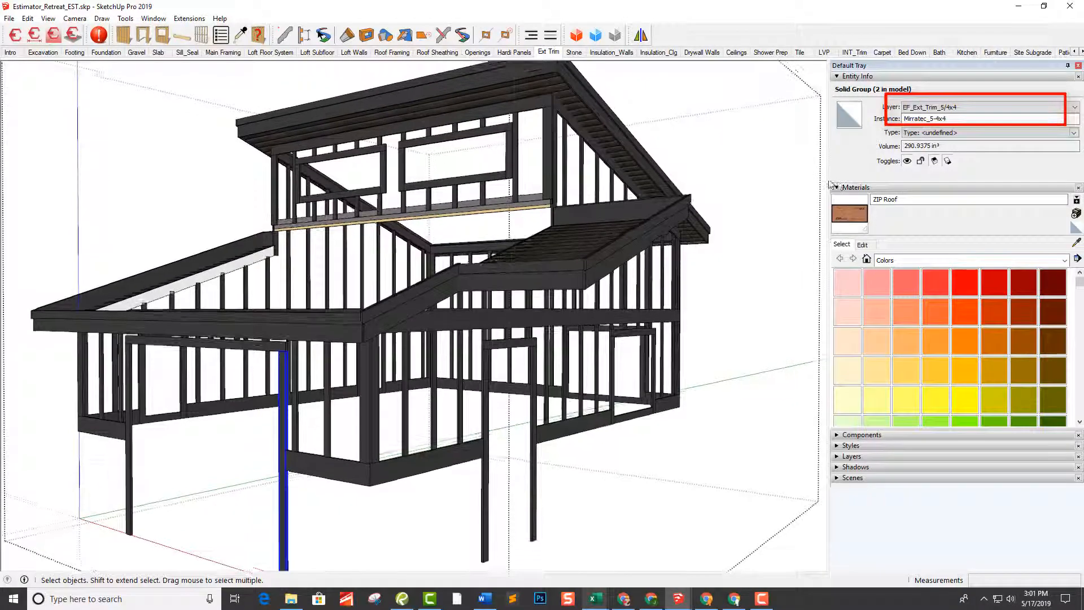
pyautogui.click(440, 468)
pyautogui.moveTo(440, 468); pyautogui.dragTo(432, 439, button='middle')
pyautogui.click(432, 439)
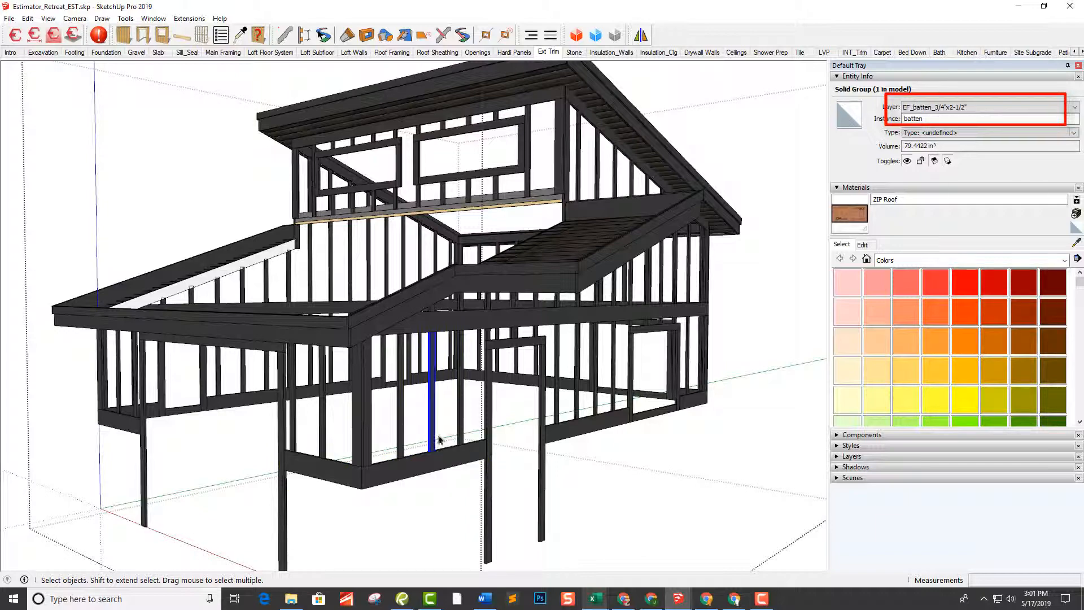
pyautogui.moveTo(457, 440); pyautogui.dragTo(448, 305, button='middle')
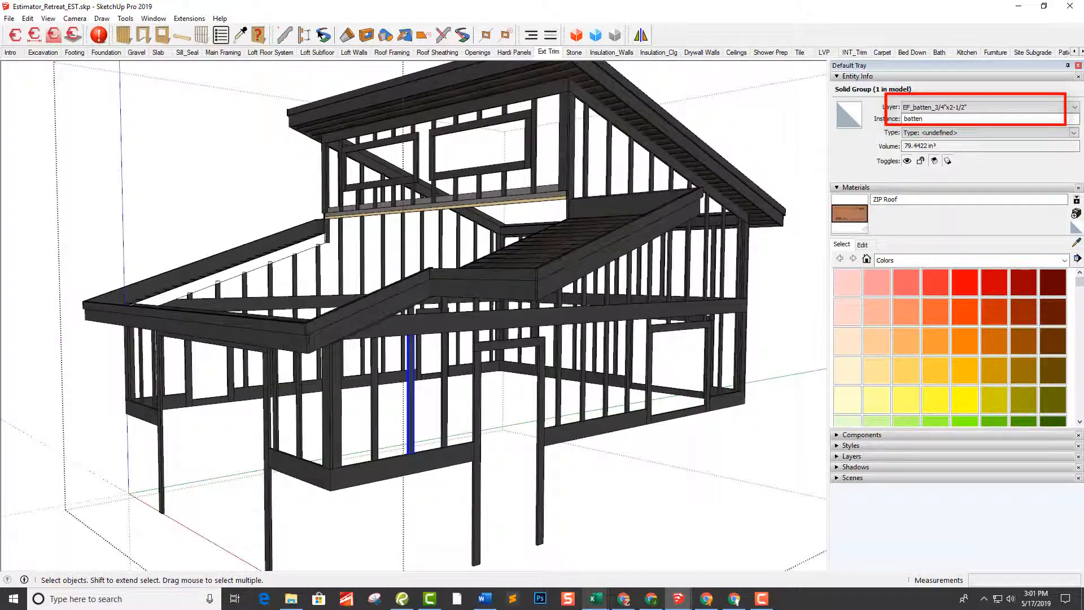
# Step: Check the layers of the lower roof's 1x4 fascia, 1x10 fascia board and the entry door casing inside the trim group
pyautogui.click(348, 314)
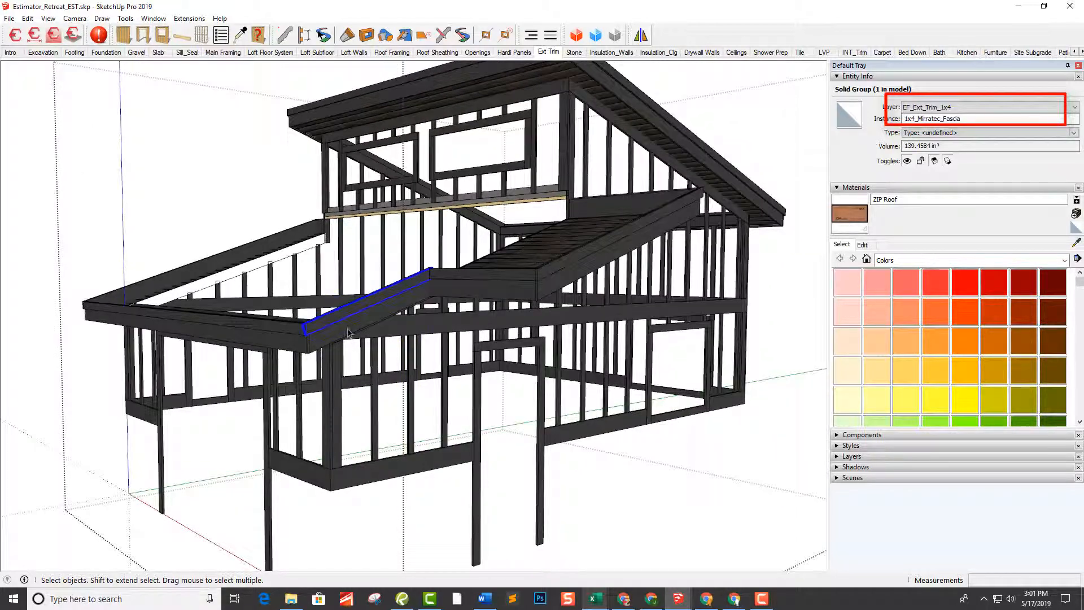
pyautogui.click(348, 333)
pyautogui.scroll(-2, 646, 357)
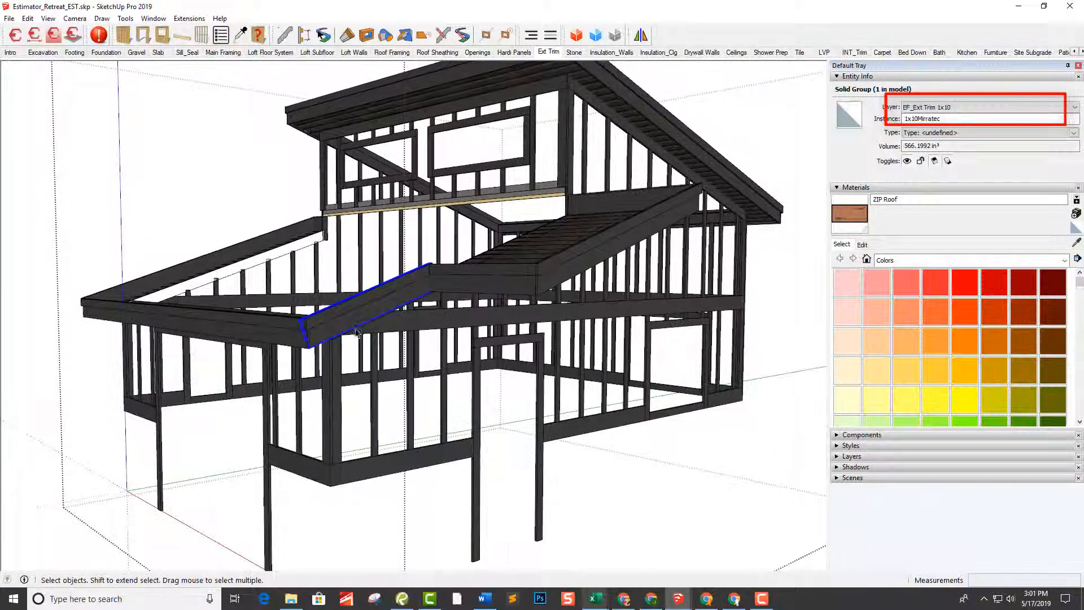
pyautogui.moveTo(646, 358)
pyautogui.mouseDown(button='middle')
pyautogui.moveTo(649, 262)
pyautogui.moveTo(653, 343)
pyautogui.mouseUp(button='middle')
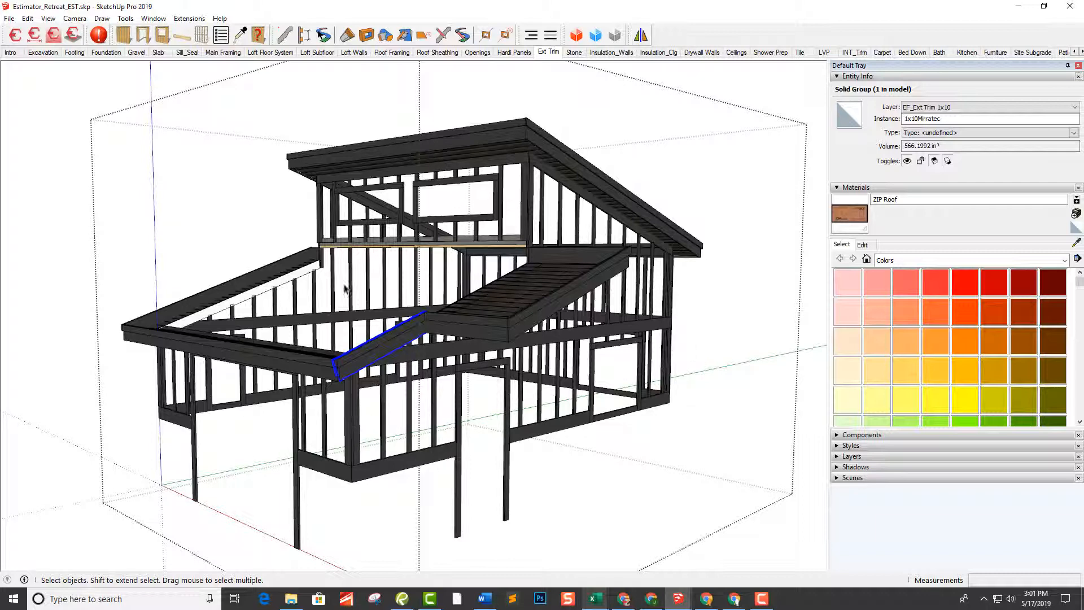
pyautogui.click(458, 466)
pyautogui.hotkey('shift', 'z')
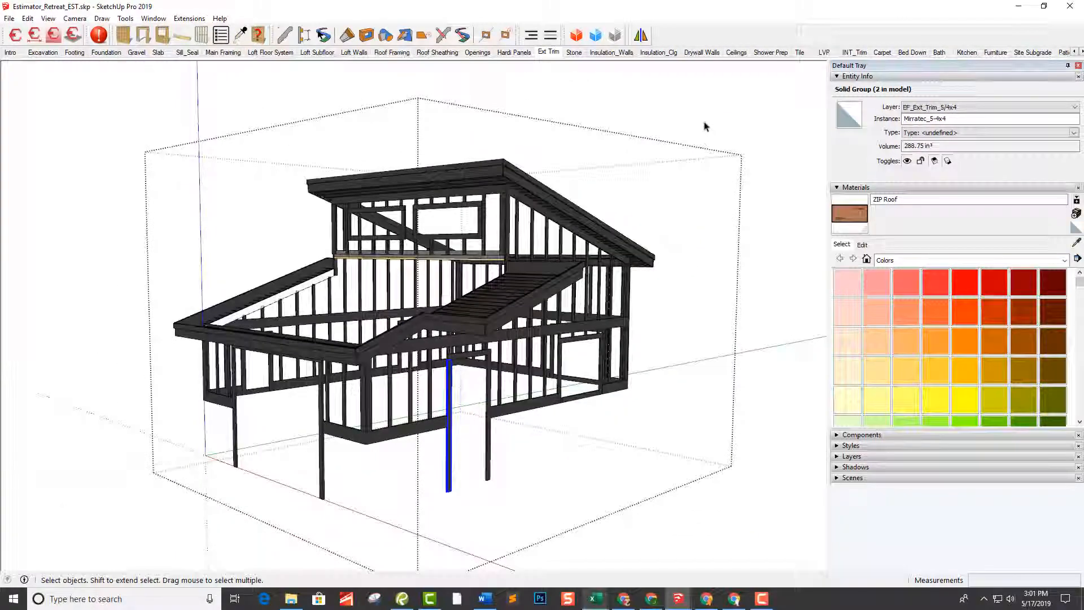
# Step: Leave the trim group, select it as a whole to check its layer in Entity Info, and clear the selection
pyautogui.click(705, 126)
pyautogui.scroll(2, 389, 414)
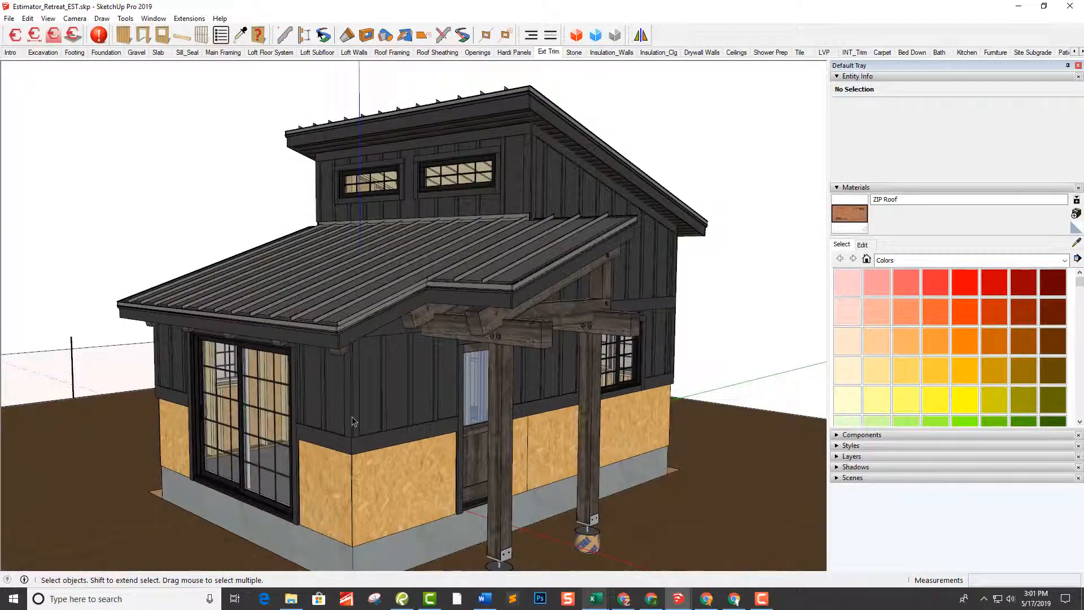
pyautogui.click(353, 421)
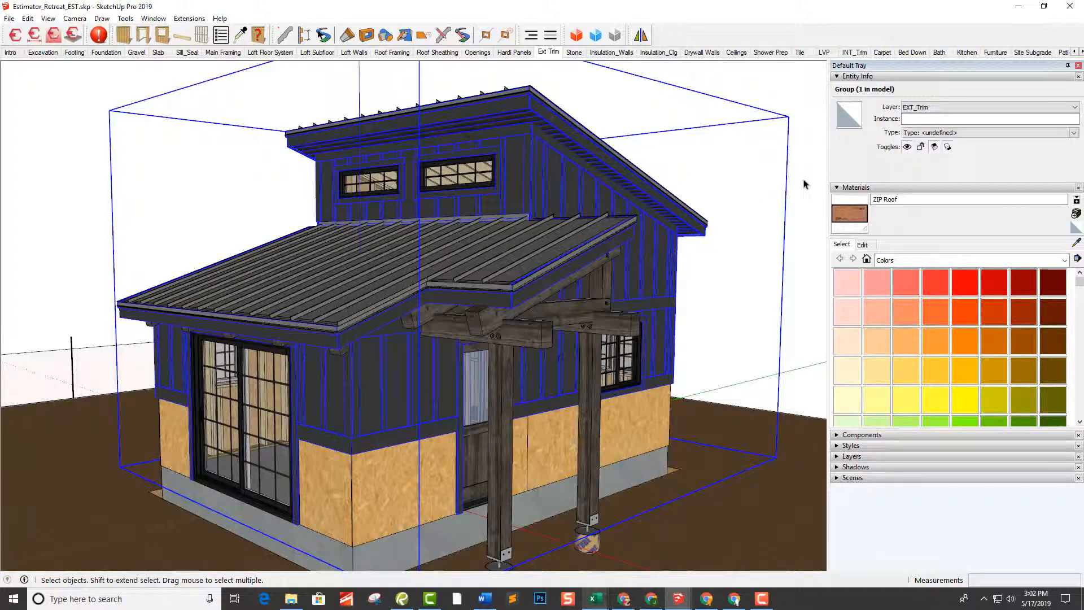
pyautogui.moveTo(692, 110); pyautogui.dragTo(696, 110, button='middle')
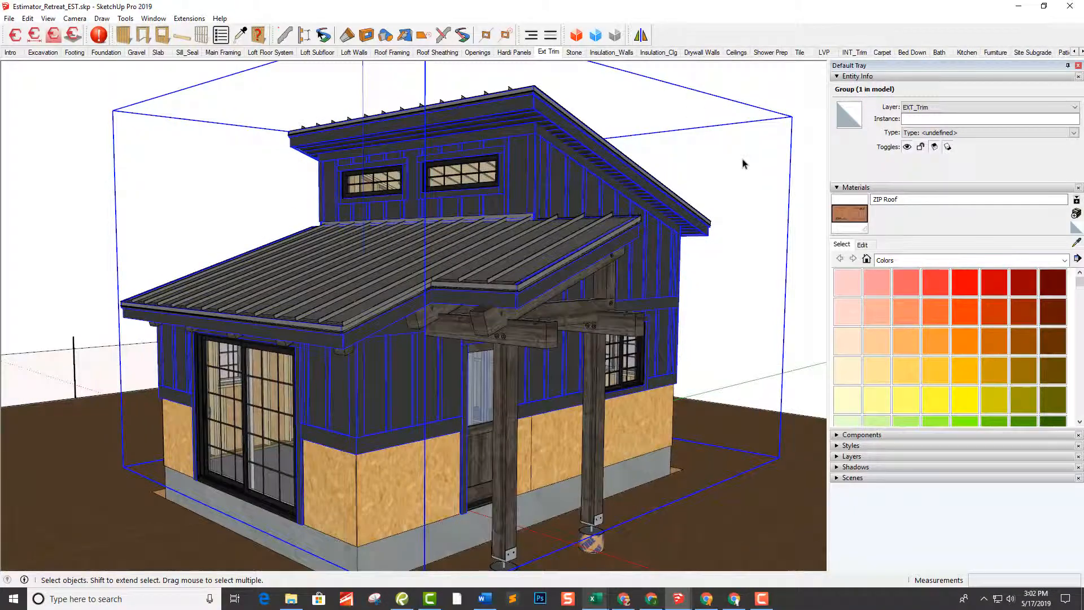
pyautogui.click(787, 110)
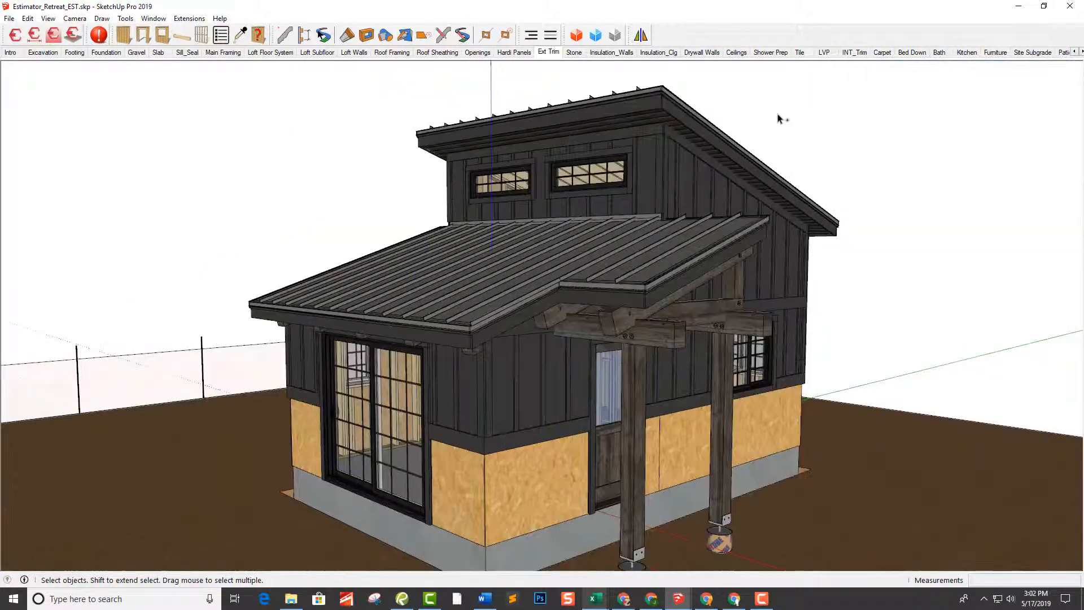
# Step: Open Estimator, select the exterior trim group, and show its layer-based cost settings
pyautogui.click(20, 41)
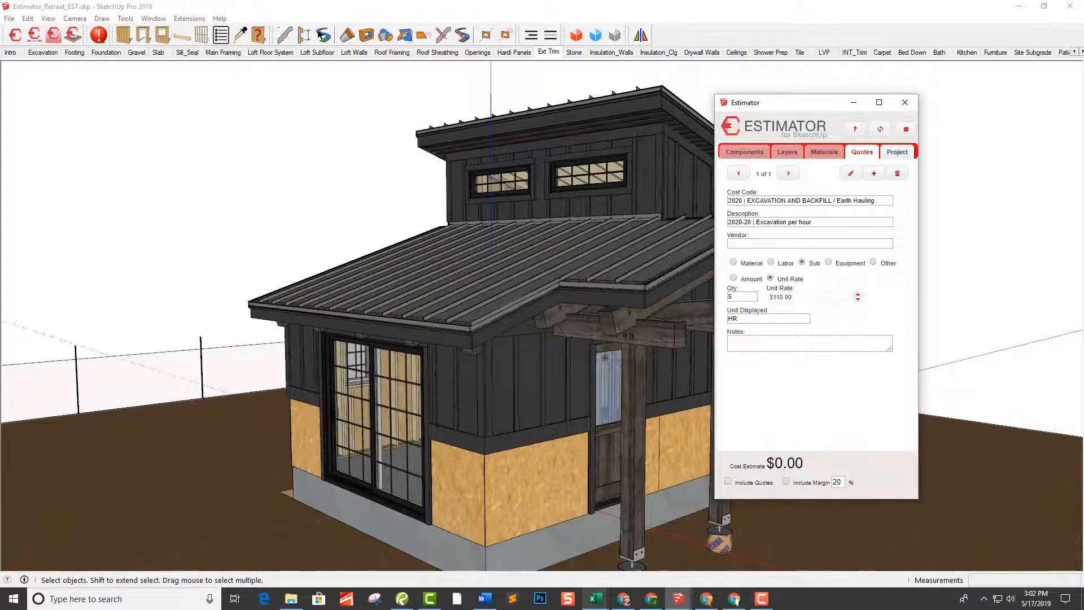
pyautogui.click(491, 392)
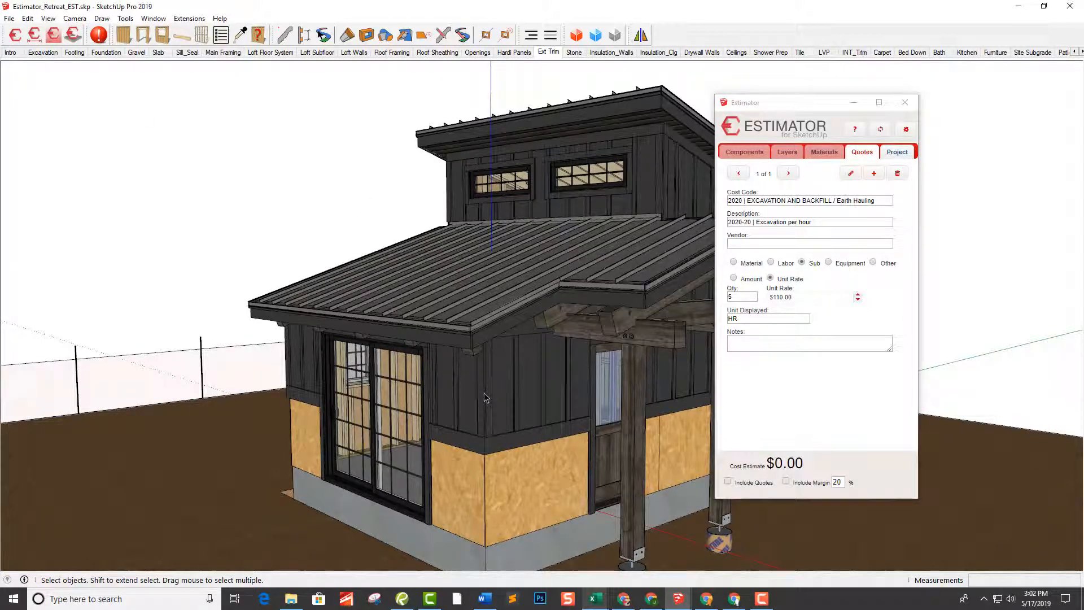
pyautogui.click(785, 152)
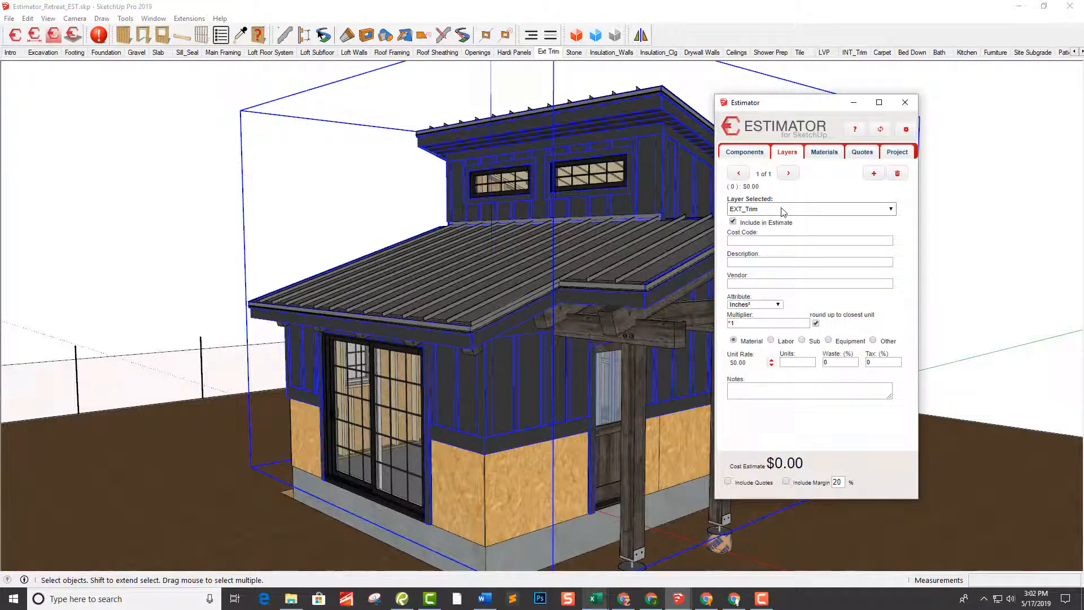
# Step: Choose EF_Ext_Trim_5/4x4 as the layer to estimate within the exterior trim group
pyautogui.click(783, 209)
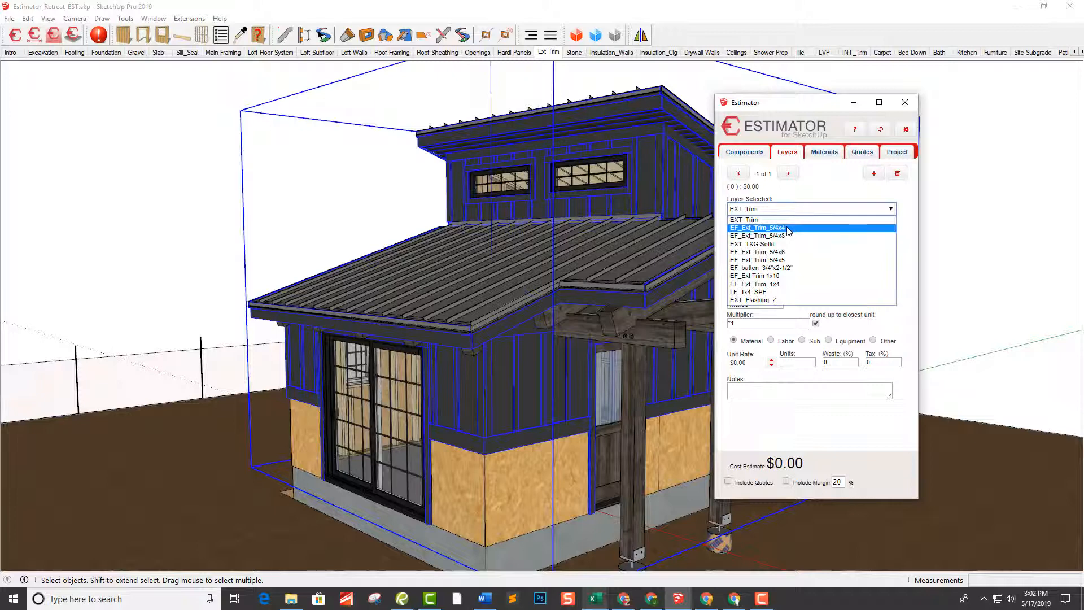
pyautogui.click(786, 227)
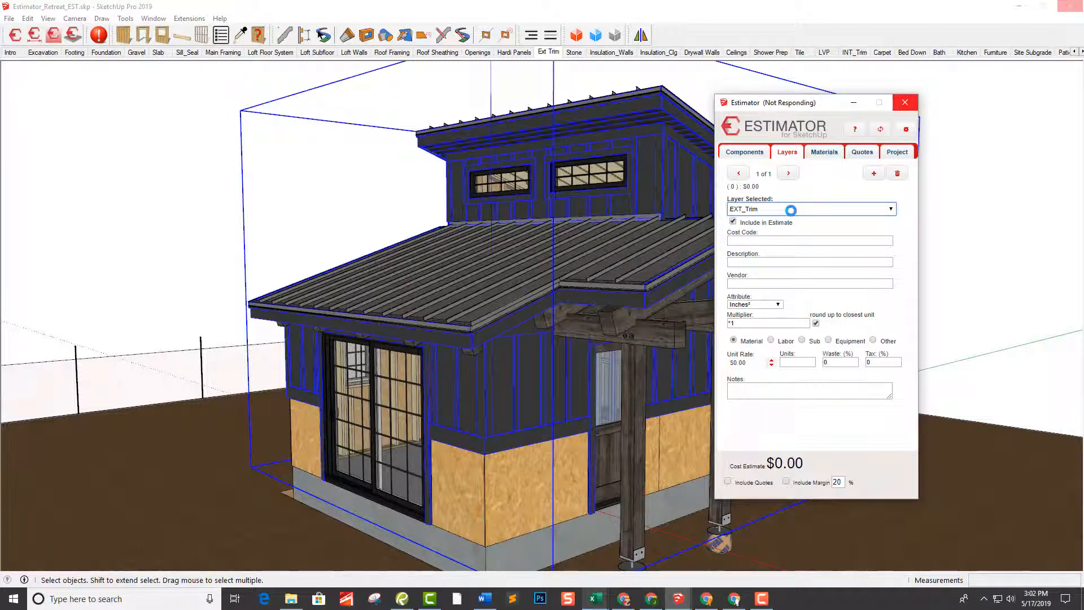
pyautogui.click(791, 209)
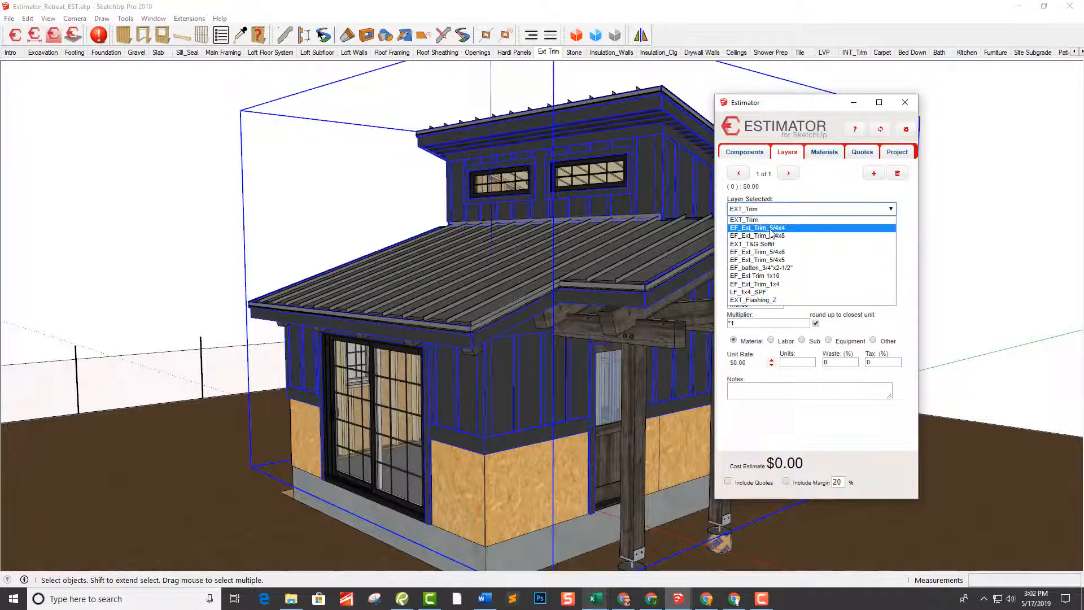
pyautogui.click(771, 229)
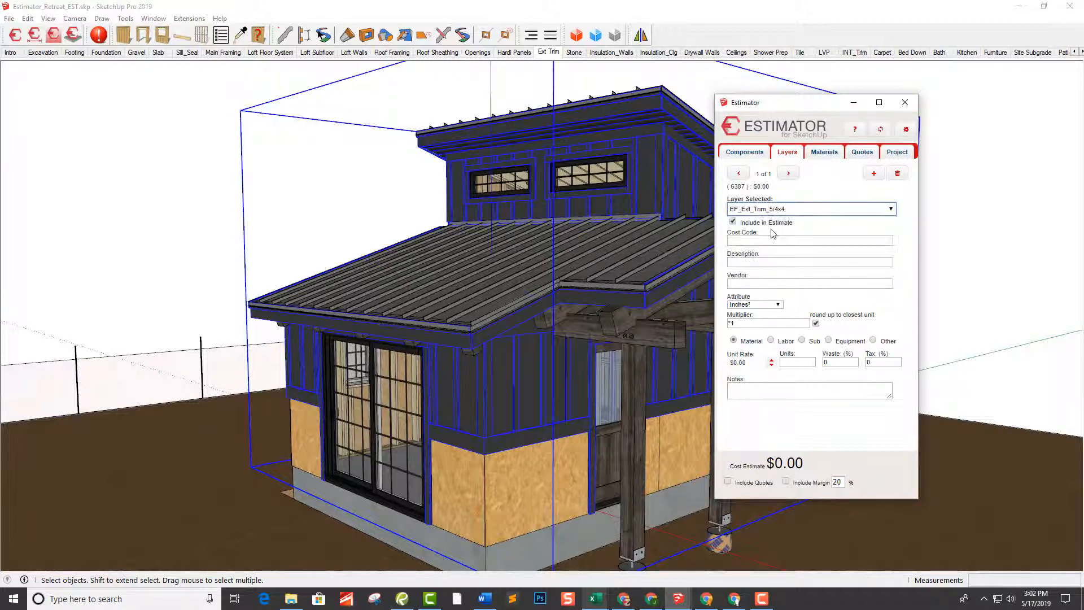
# Step: Assign database item 4811-30, 5/4x4x16 Mirratec Trim Board, to the EF_Ext_Trim_5/4x4 layer
pyautogui.click(776, 262)
pyautogui.write('5/4x4x16 Mirratec Trim Board')
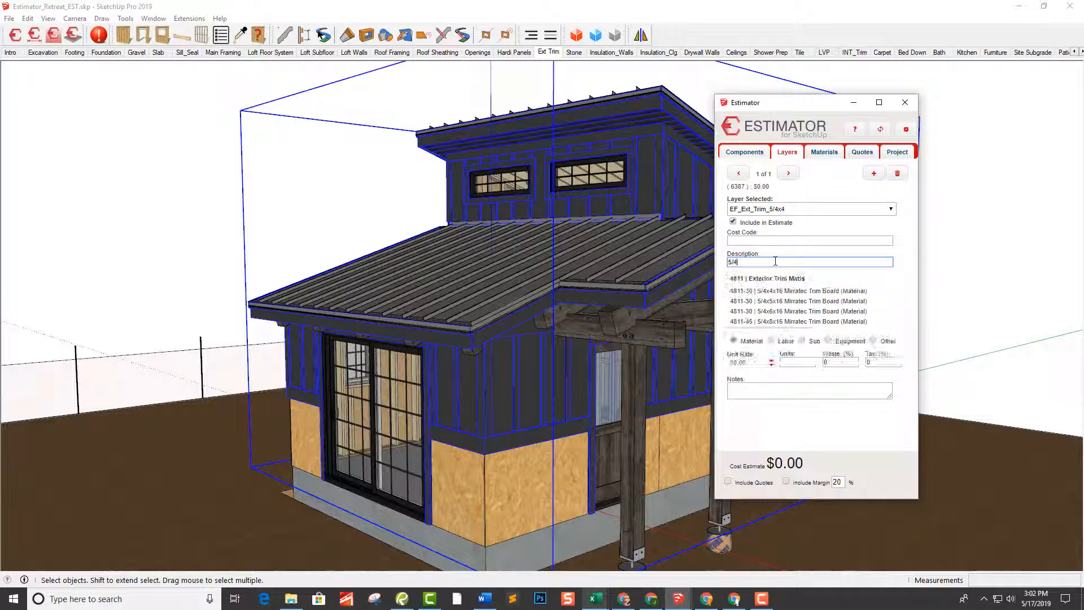
pyautogui.click(785, 291)
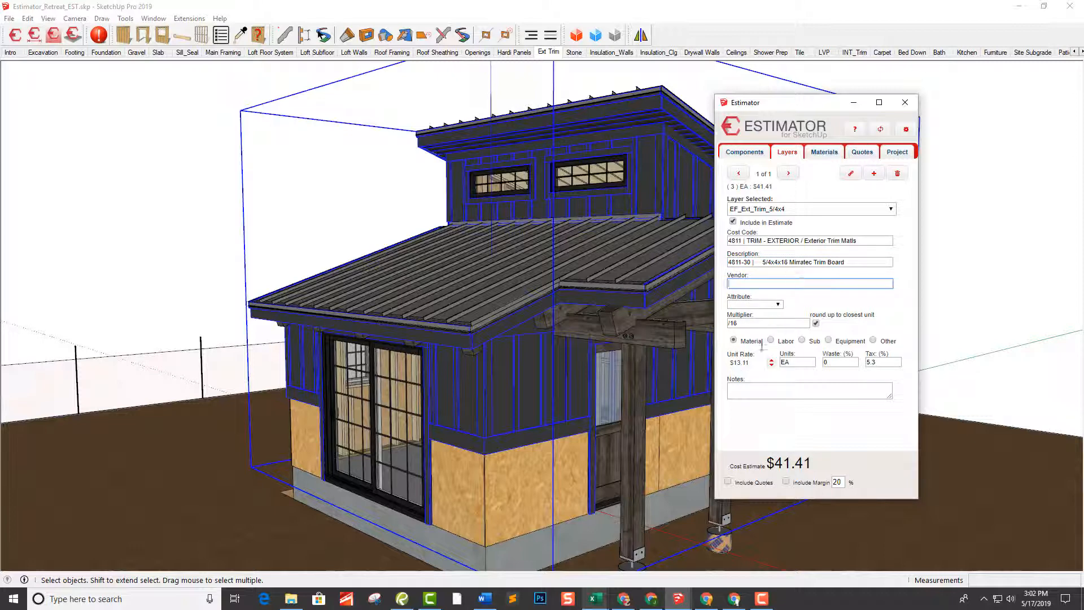
# Step: Review the attribute choices for the assigned trim board, leave the attribute unset, and delete the cost item from the layer
pyautogui.click(778, 305)
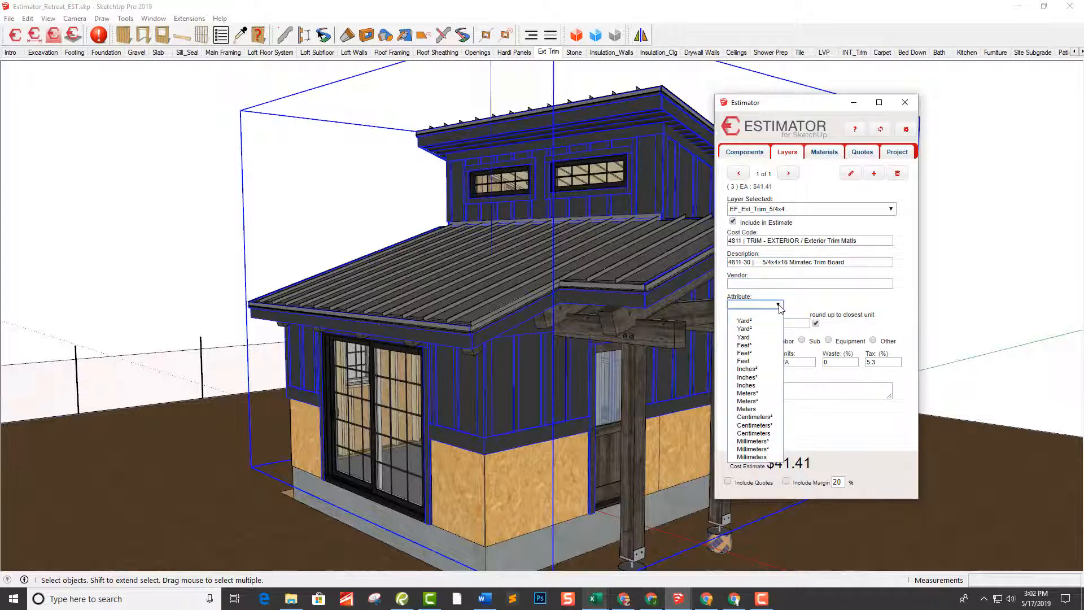
pyautogui.click(813, 300)
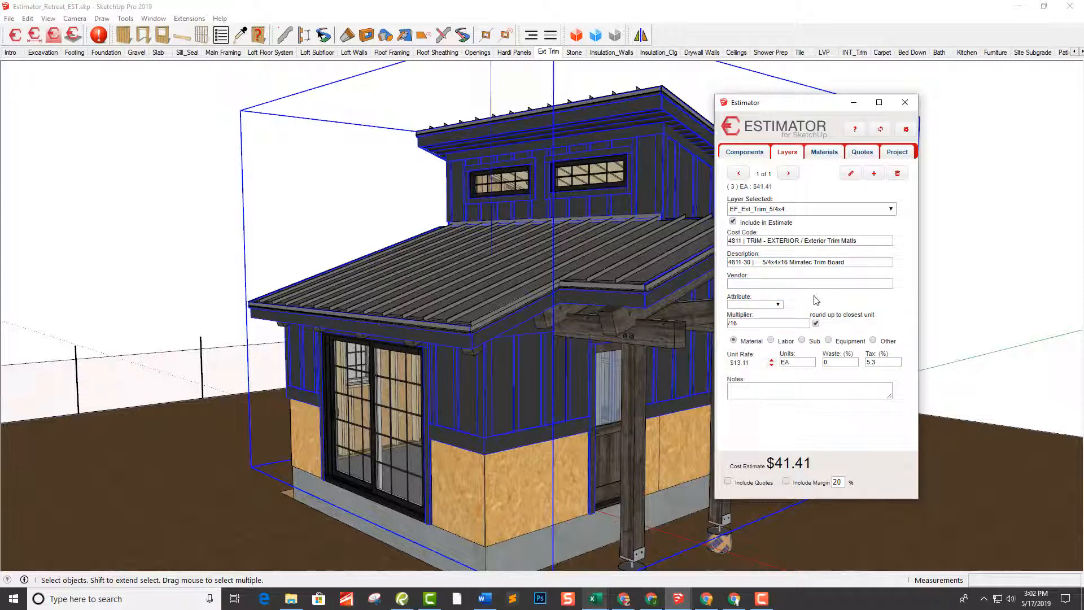
pyautogui.click(595, 599)
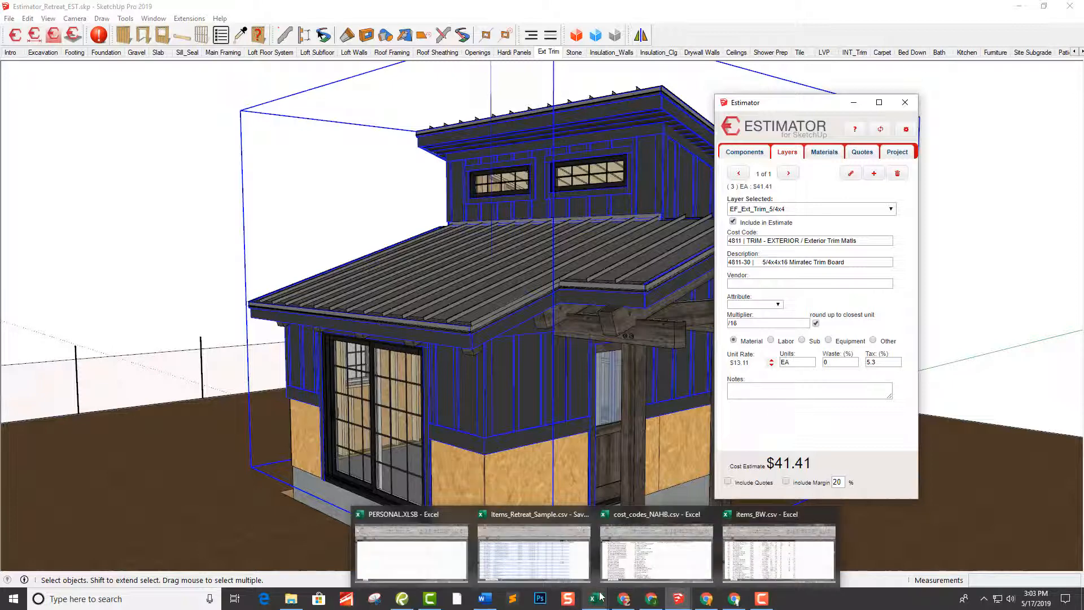
pyautogui.click(897, 173)
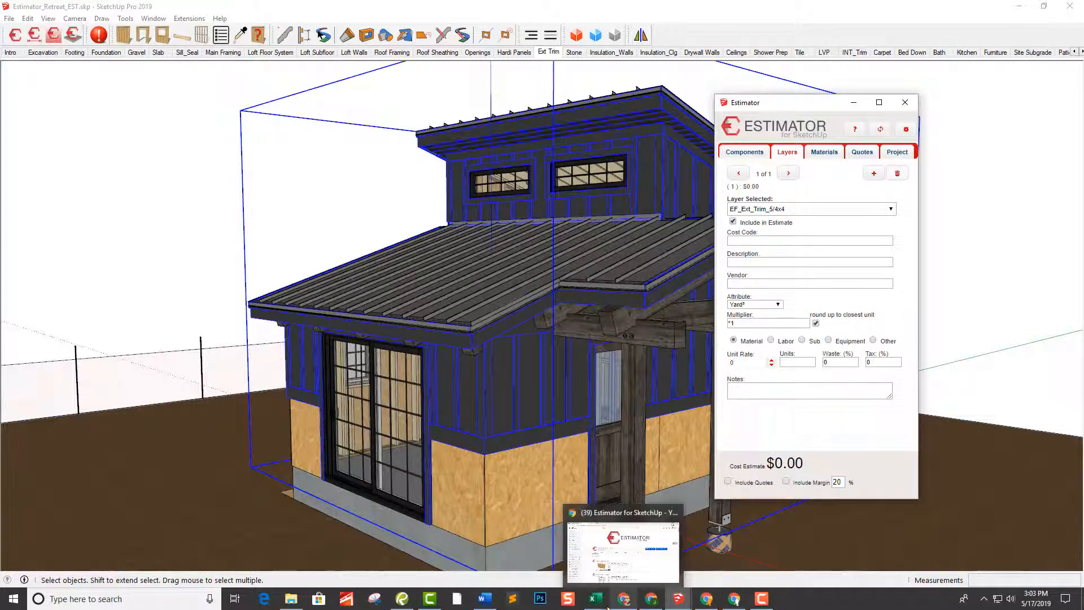
# Step: Switch to Items_Retreat_Sample.csv in Excel and set the 1x4x16 Mirratec Trim Board's attribute to Feet
pyautogui.moveTo(596, 601)
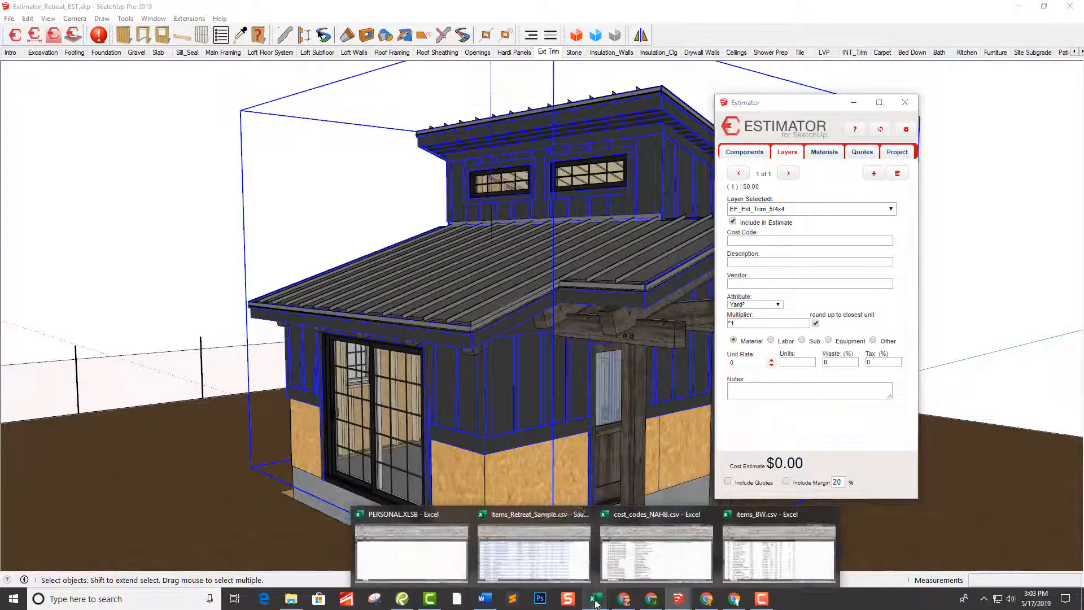
pyautogui.click(531, 553)
pyautogui.scroll(1, 423, 288)
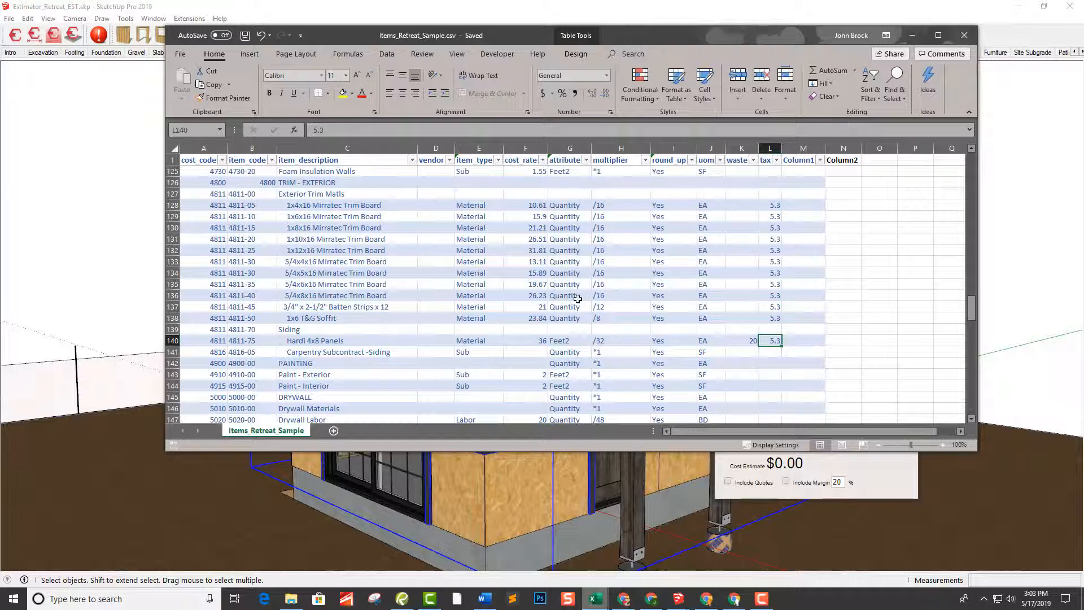
pyautogui.click(573, 209)
pyautogui.click(596, 207)
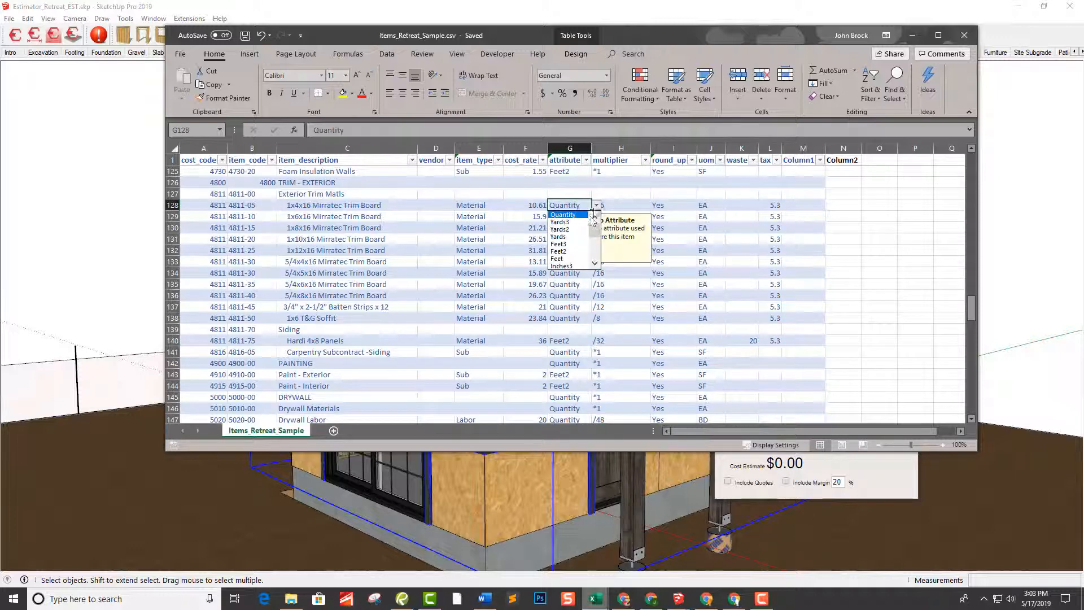
pyautogui.click(574, 258)
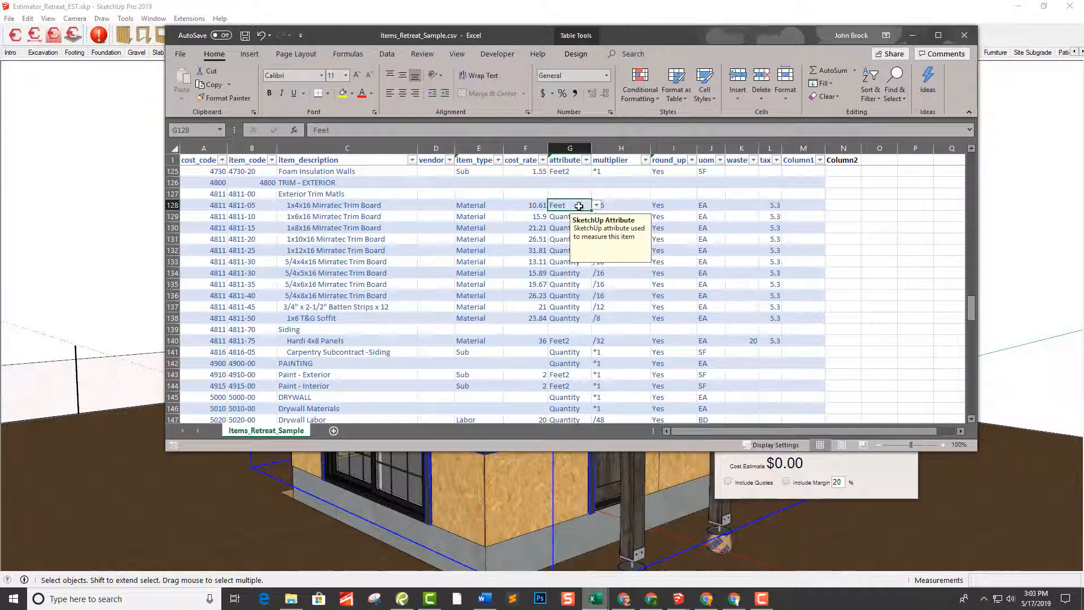
# Step: Fill the attribute column with Feet for the exterior trim items from 1x6x16 Mirratec Trim Board through 1x6 T&G Soffit
pyautogui.moveTo(567, 217); pyautogui.dragTo(587, 319)
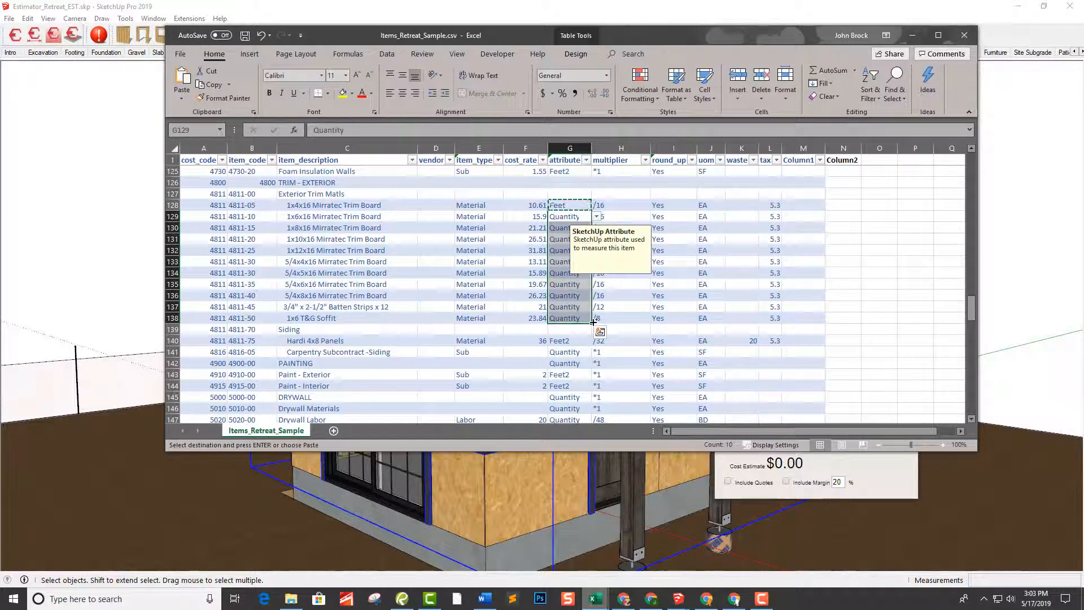
pyautogui.write('Feet')
pyautogui.click(912, 240)
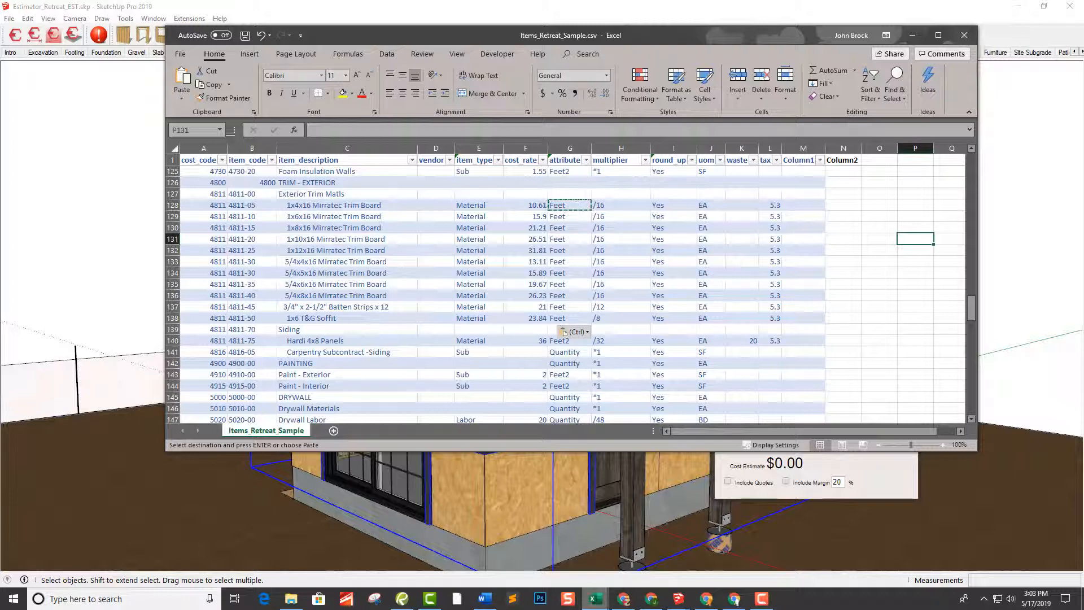
# Step: Save Items_Retreat_Sample.csv, switch back to SketchUp and refresh Estimator to reload the item database
pyautogui.click(245, 35)
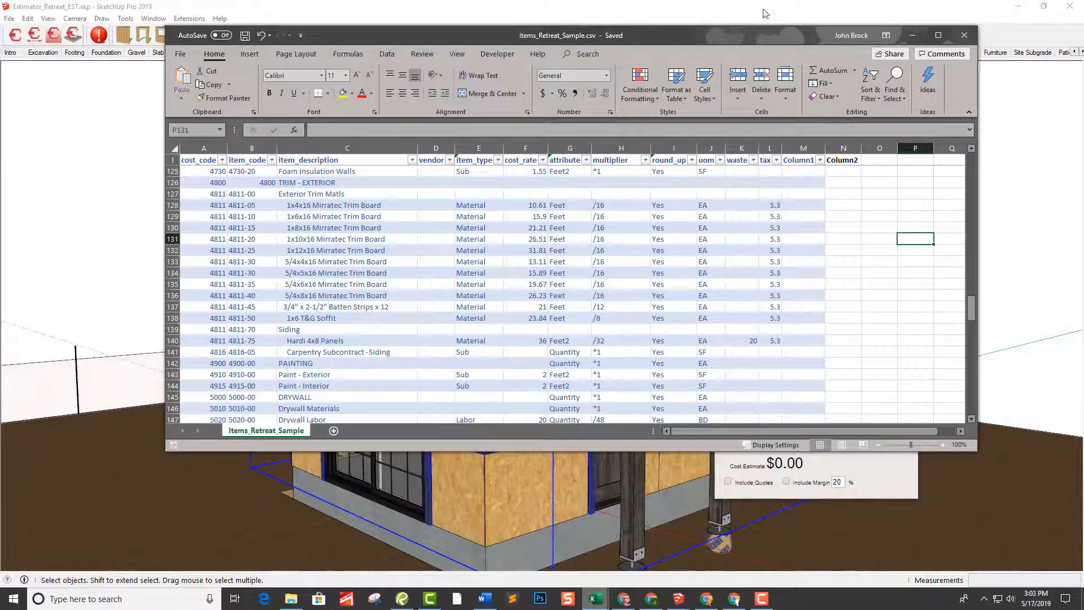
pyautogui.click(911, 36)
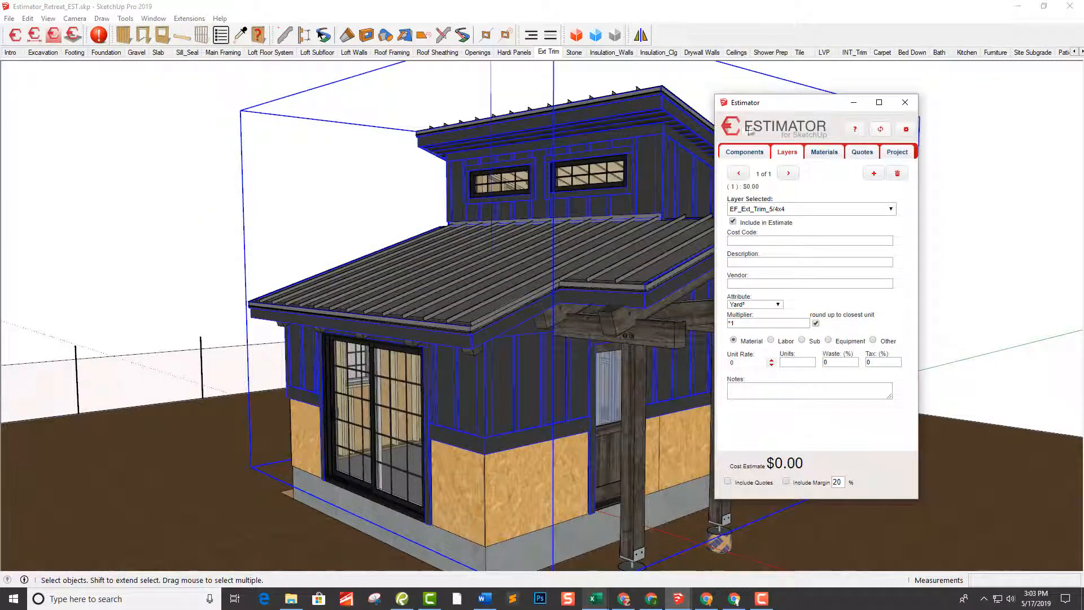
pyautogui.click(880, 130)
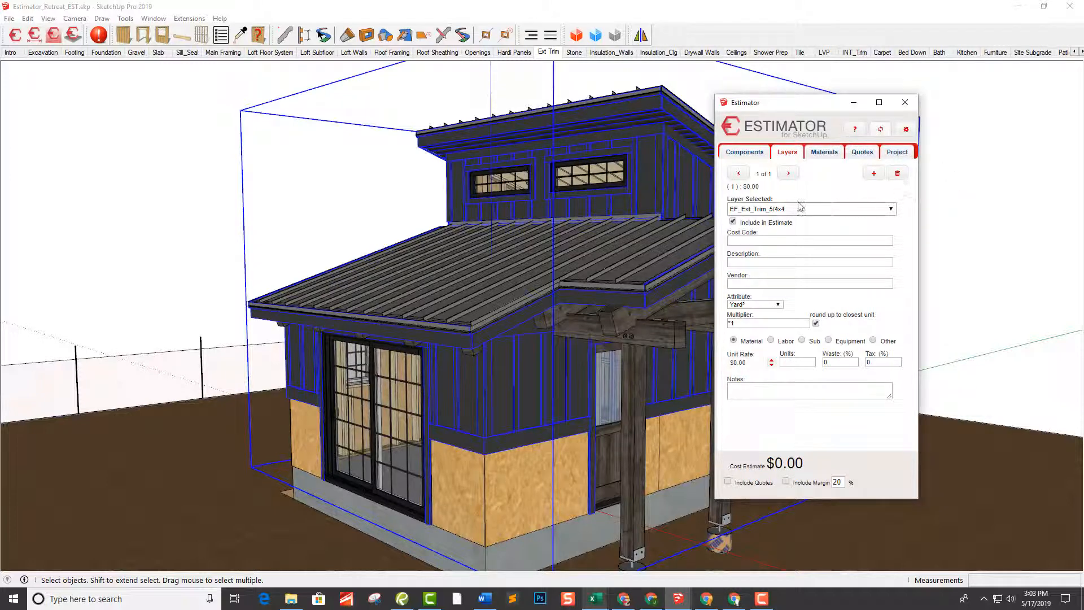
# Step: Assign database item 4811-30, 5/4x4x16 Mirratec Trim Board, to the EF_Ext_Trim_5/4x4 layer
pyautogui.click(789, 261)
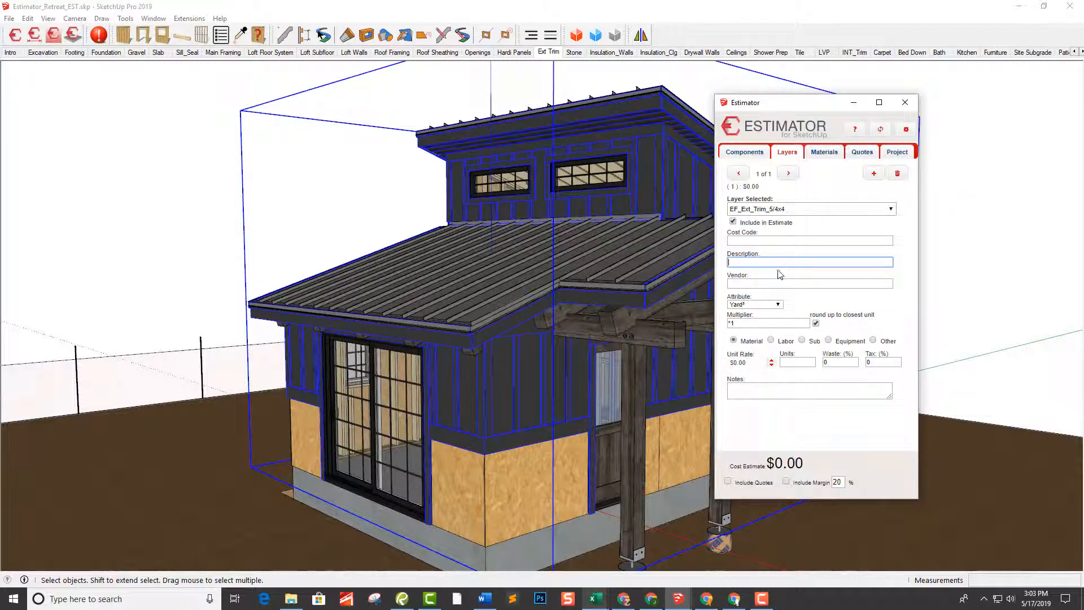
pyautogui.write('5/4x4x16 Mirratec Trim Board')
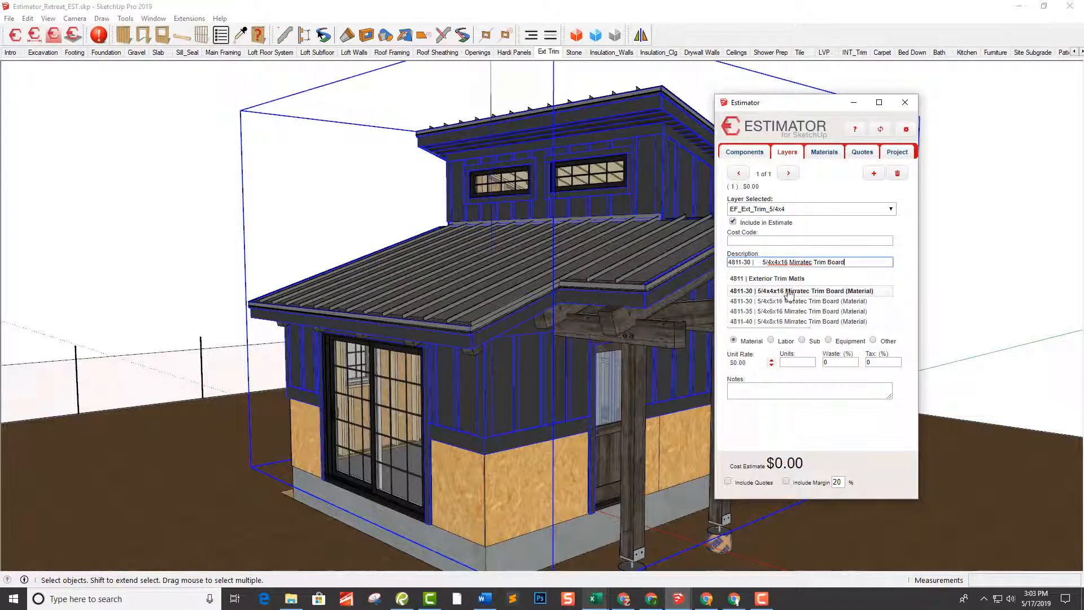
pyautogui.click(788, 291)
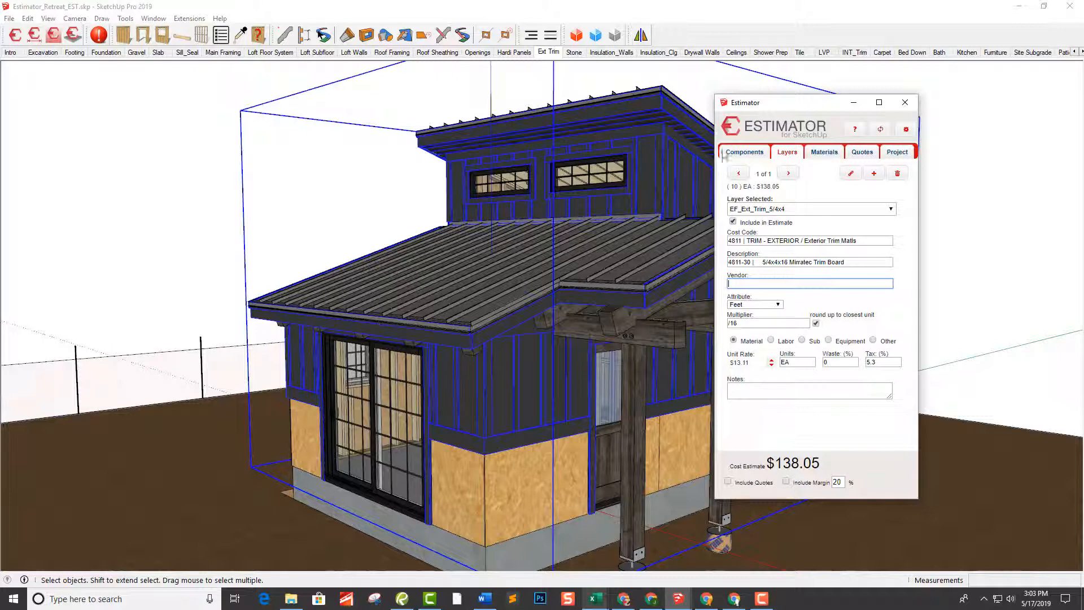
# Step: Assign database item 4811-40, 5/4x8x16 Mirratec Trim Board, to the EF_Ext_Trim_5/4x8 layer
pyautogui.click(768, 208)
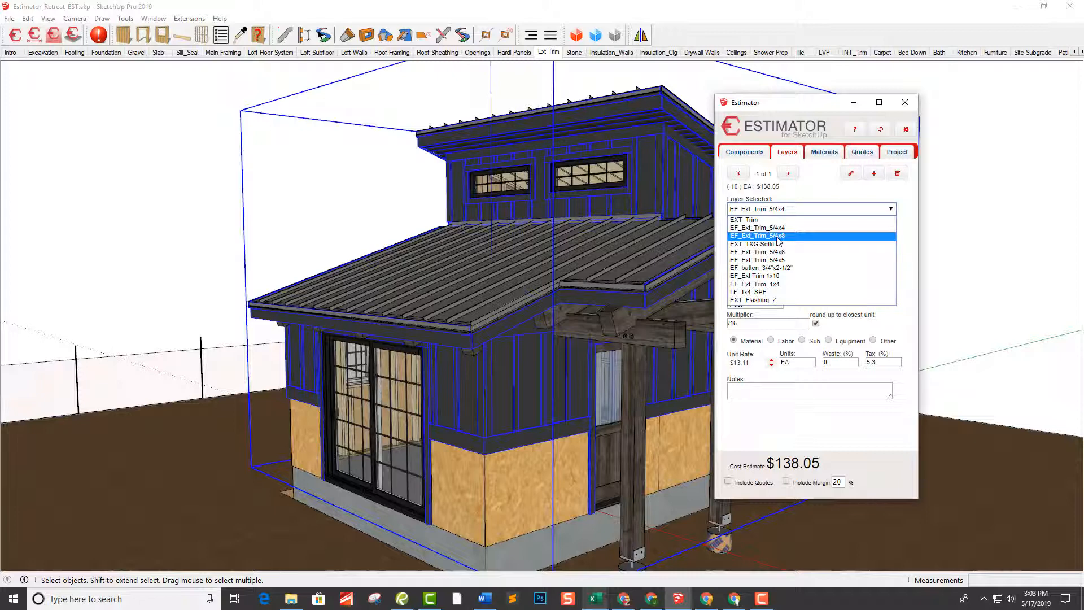
pyautogui.click(778, 236)
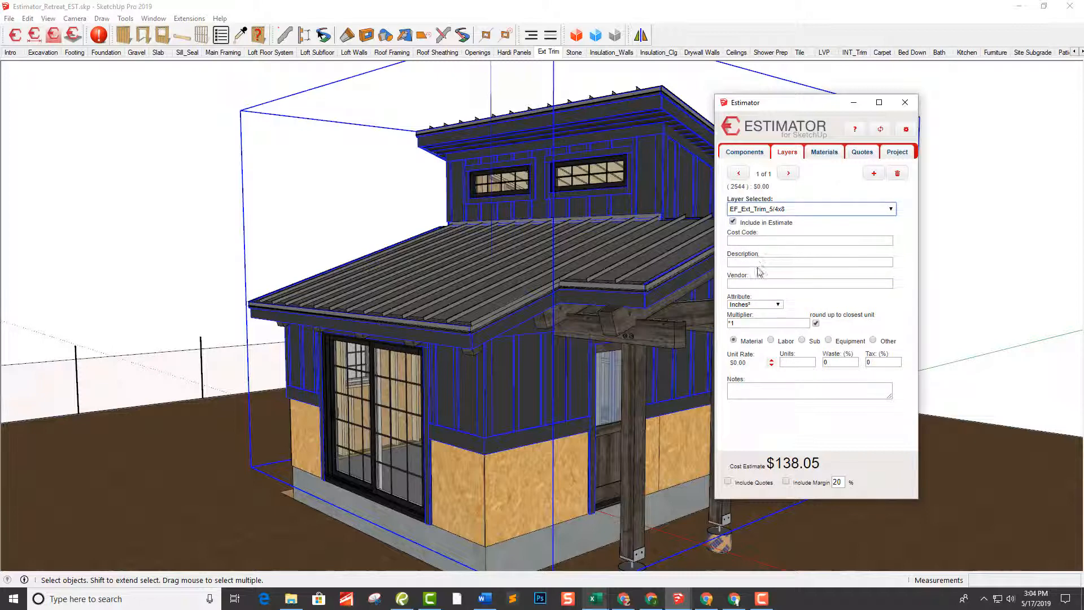
pyautogui.click(736, 262)
pyautogui.write('5/4x8x16 Mirratec Trim Board')
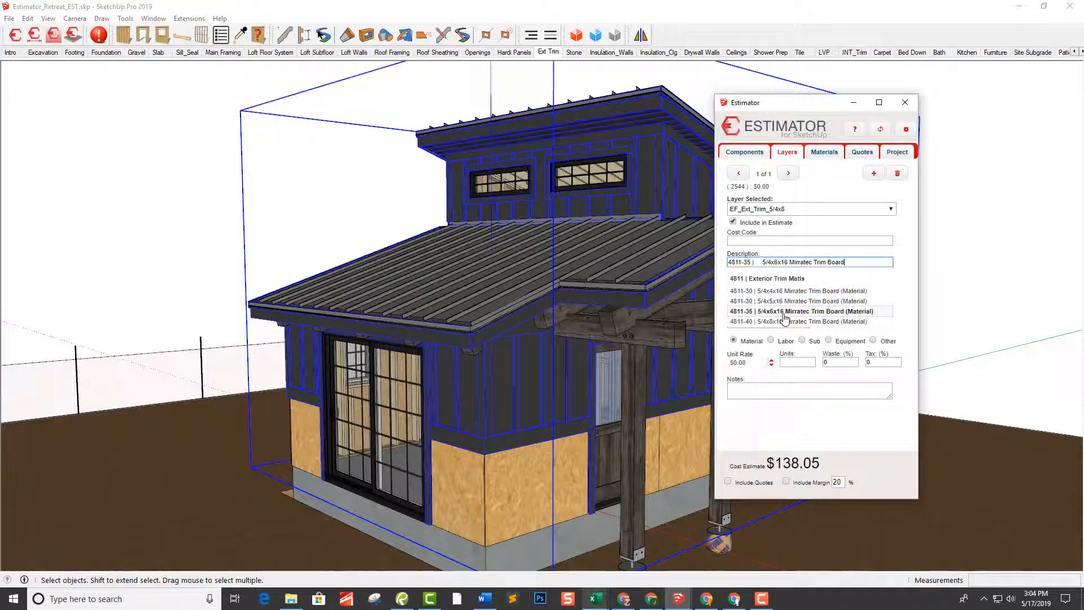
pyautogui.click(788, 321)
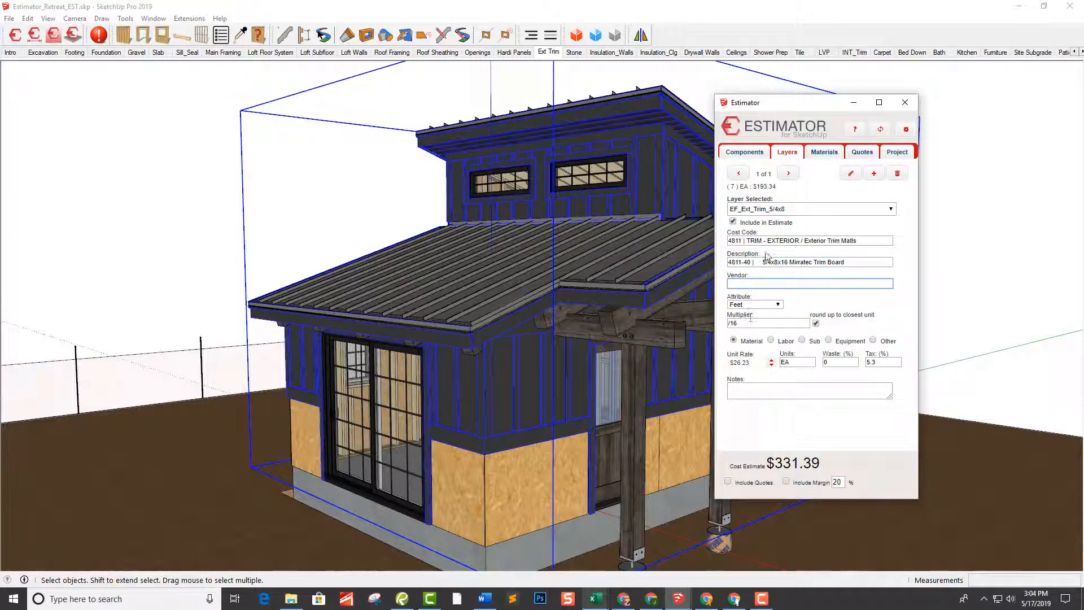
# Step: Assign database item 4811-50, 1x6 T&G Soffit, to the EXT_T&G Soffit layer
pyautogui.click(789, 210)
pyautogui.click(779, 247)
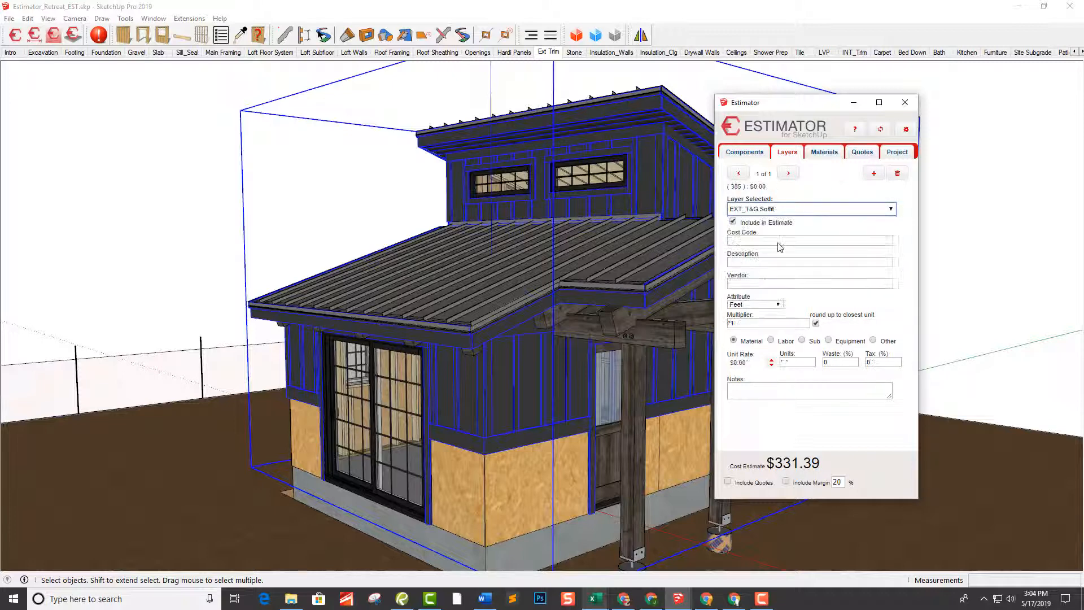
pyautogui.click(772, 261)
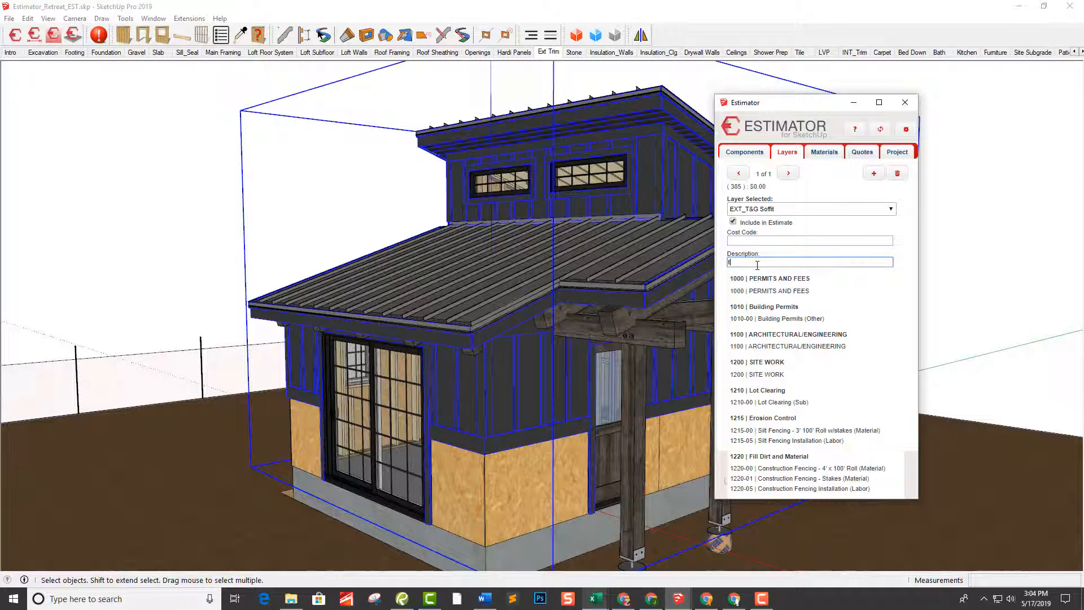
pyautogui.write('t&')
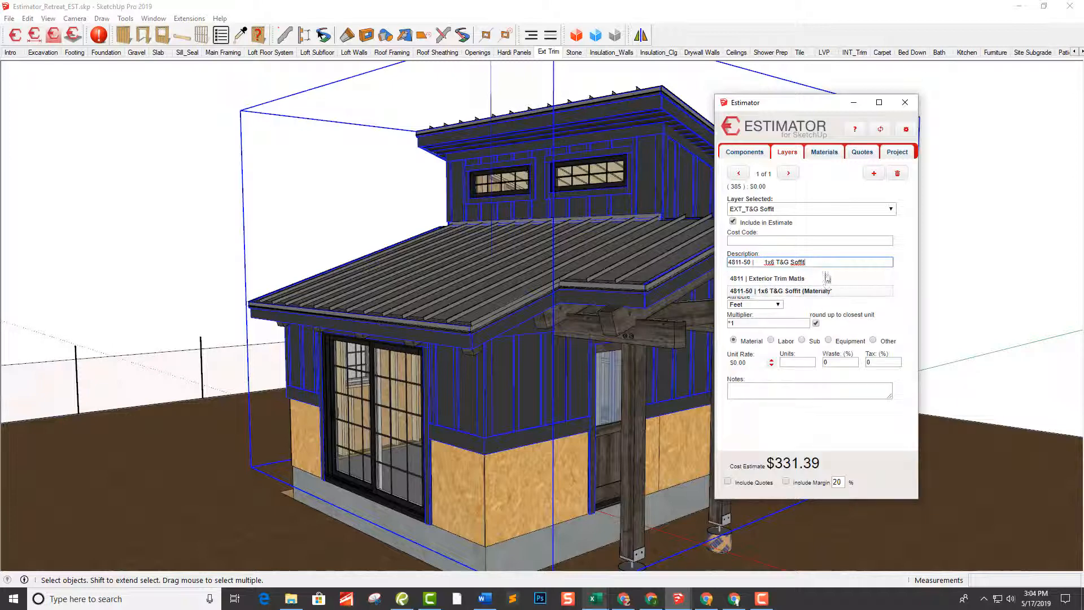
pyautogui.click(807, 291)
pyautogui.click(796, 283)
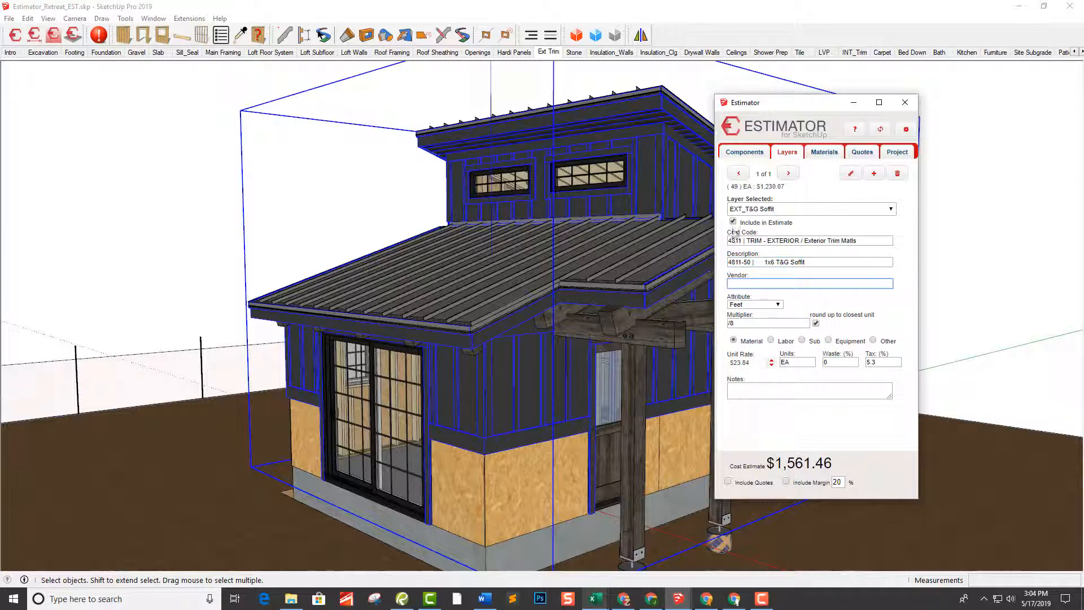
# Step: Assign database item 4811-35, 5/4x6x16 Mirratec Trim Board, to the EF_Ext_Trim_5/4x6 layer
pyautogui.click(822, 210)
pyautogui.click(779, 253)
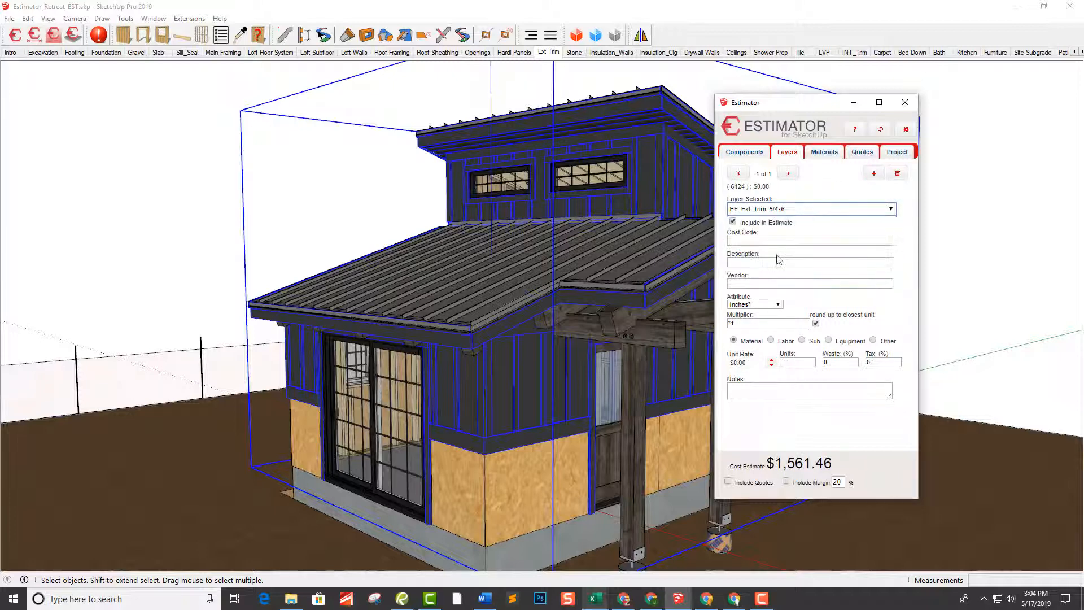
pyautogui.click(778, 262)
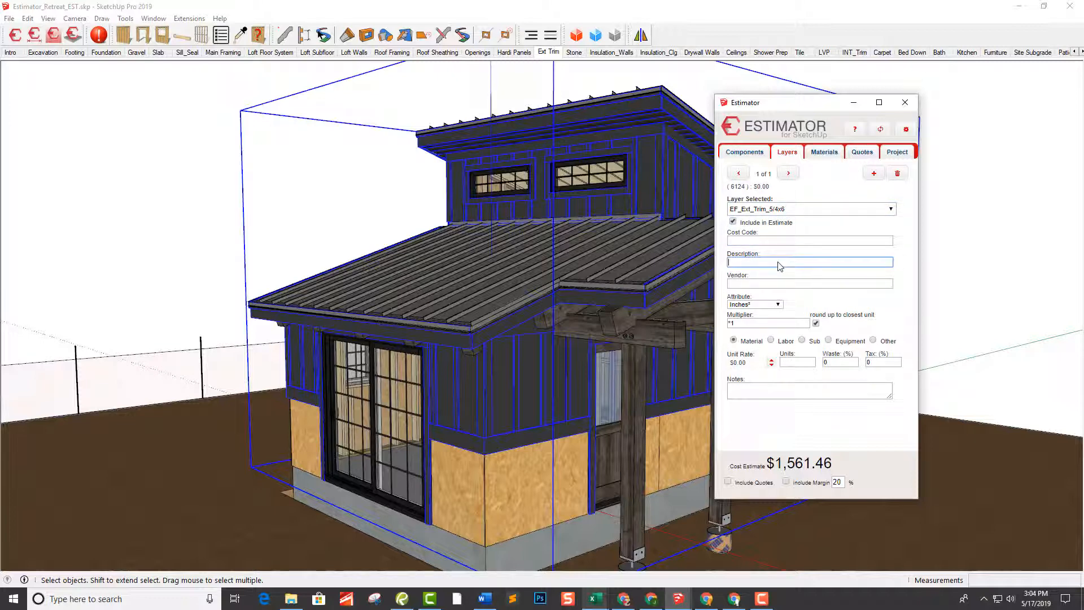
pyautogui.write('4811-35 |    5/4x6x16 Mirratec Trim Board')
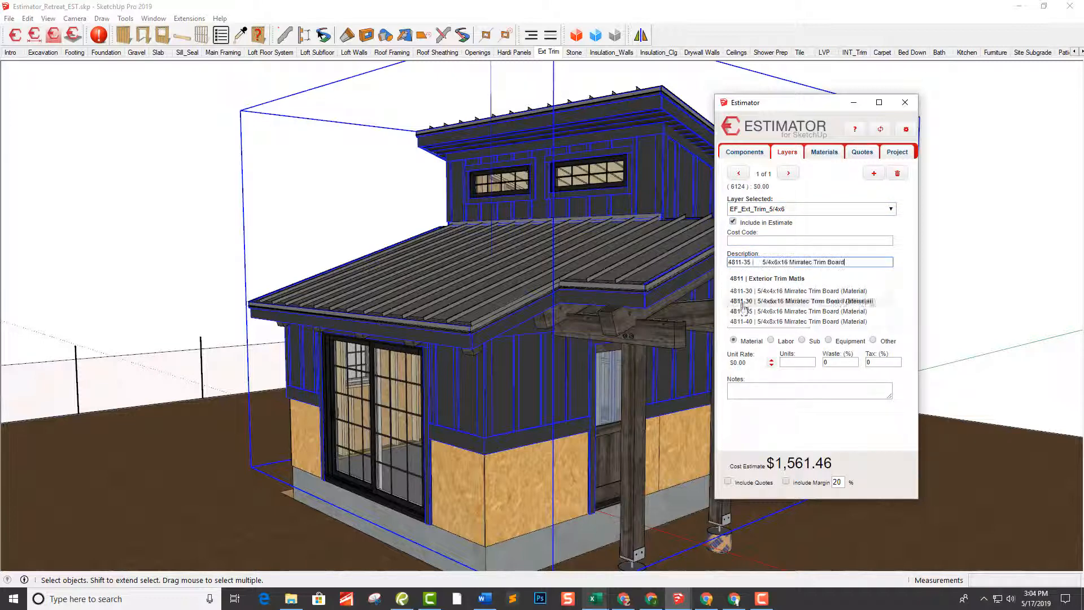
pyautogui.click(765, 312)
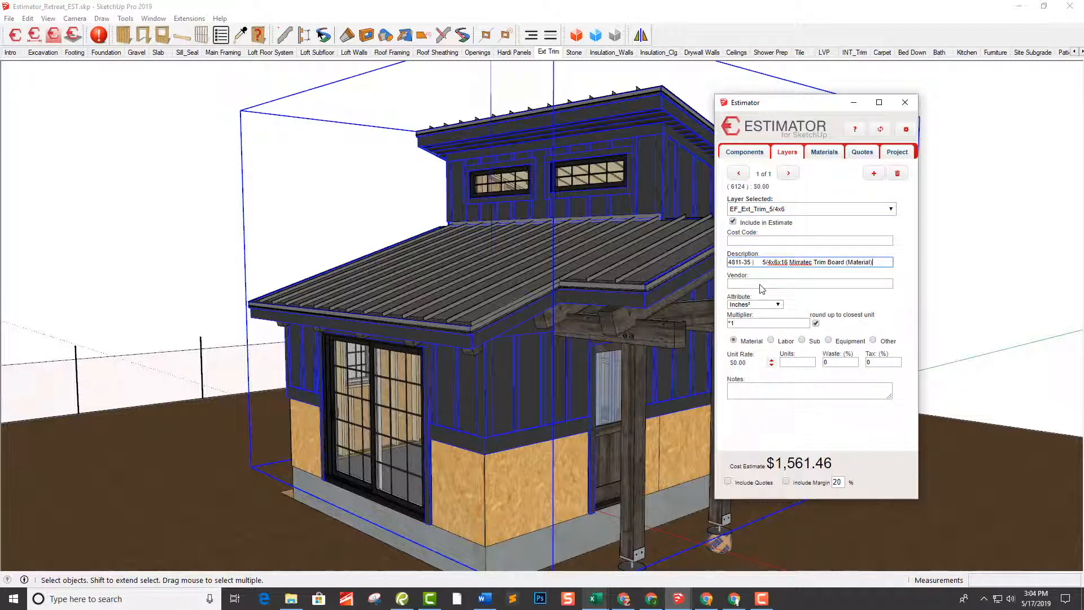
# Step: Assign database item 4811-30, 5/4x5x16 Mirratec Trim Board, to the EF_Ext_Trim_5/4x5 layer
pyautogui.click(774, 208)
pyautogui.click(779, 262)
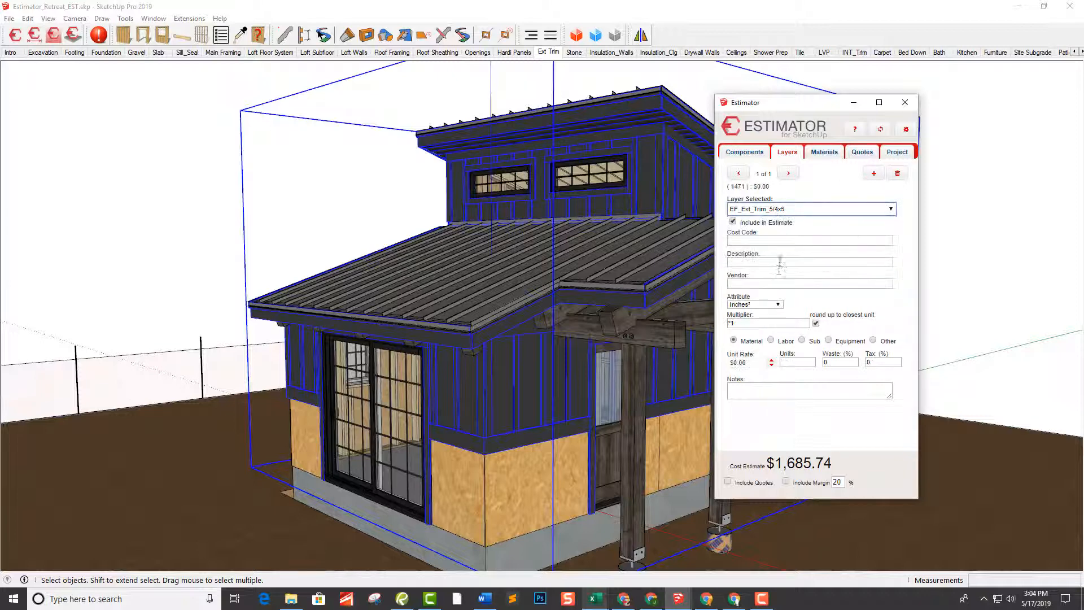
pyautogui.click(742, 261)
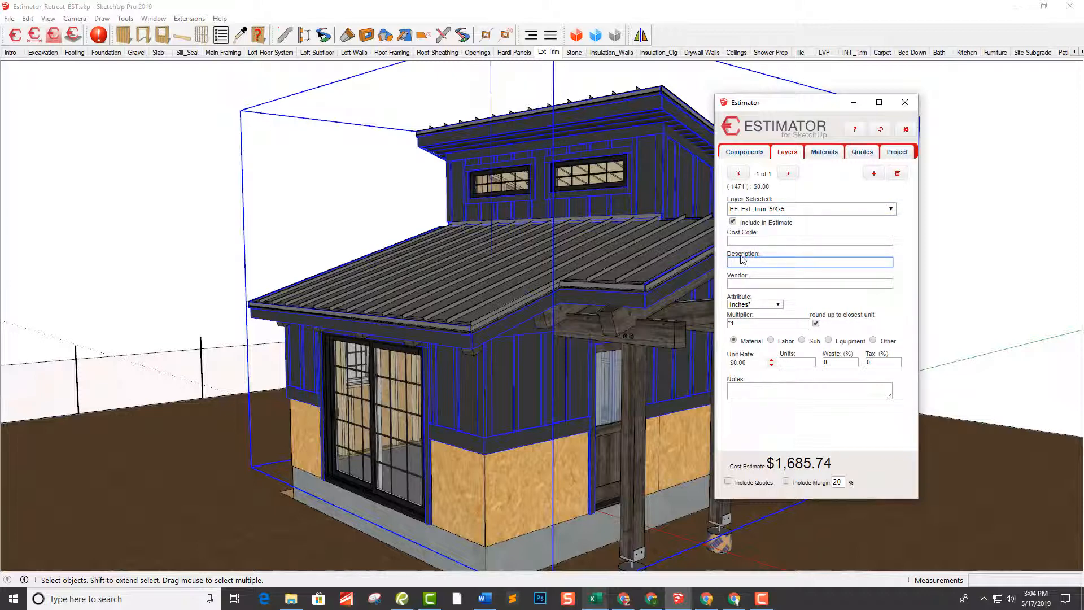
pyautogui.write('4811-30 | 5/4x5x16 Mirratec Trim Board')
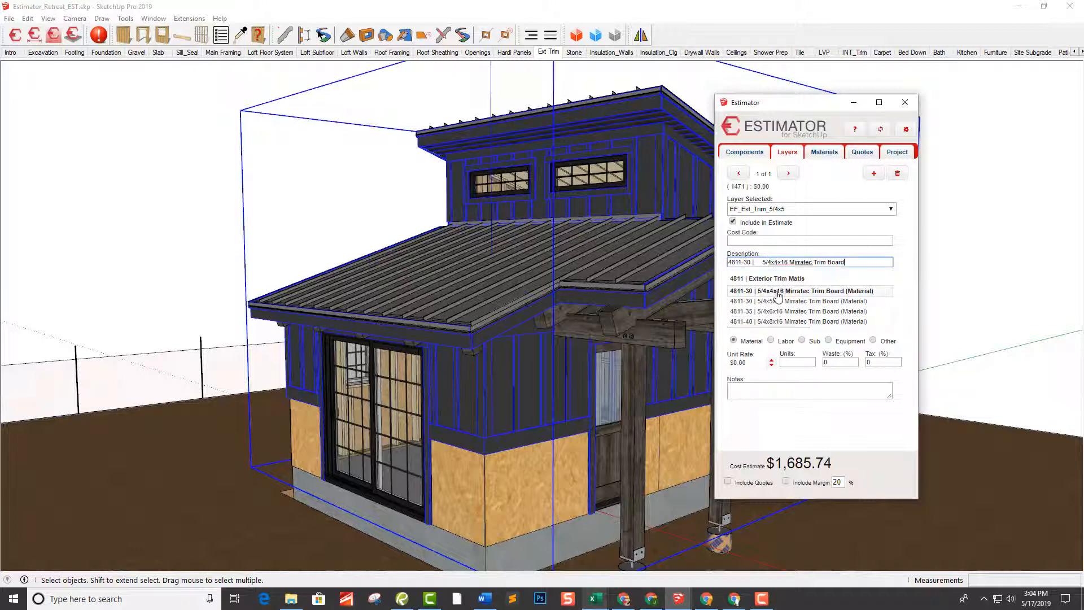
pyautogui.click(777, 301)
pyautogui.click(775, 283)
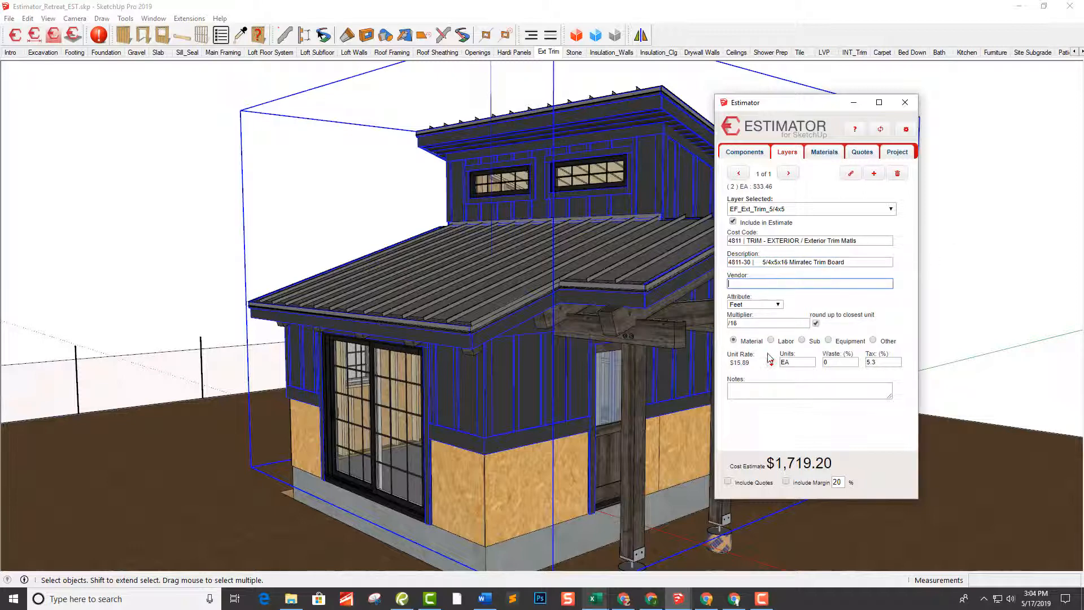
# Step: Assign database item 4811-45, 3/4" x 2-1/2" Batten Strips x 12, to the EF_batten_3/4"x2-1/2" layer
pyautogui.click(791, 210)
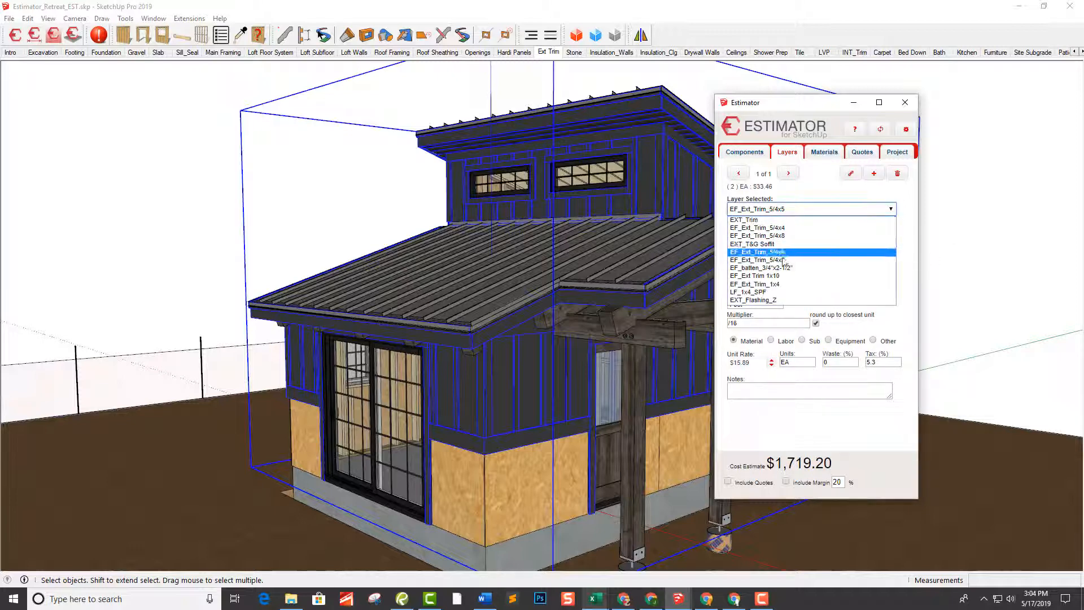
pyautogui.click(784, 261)
pyautogui.click(782, 262)
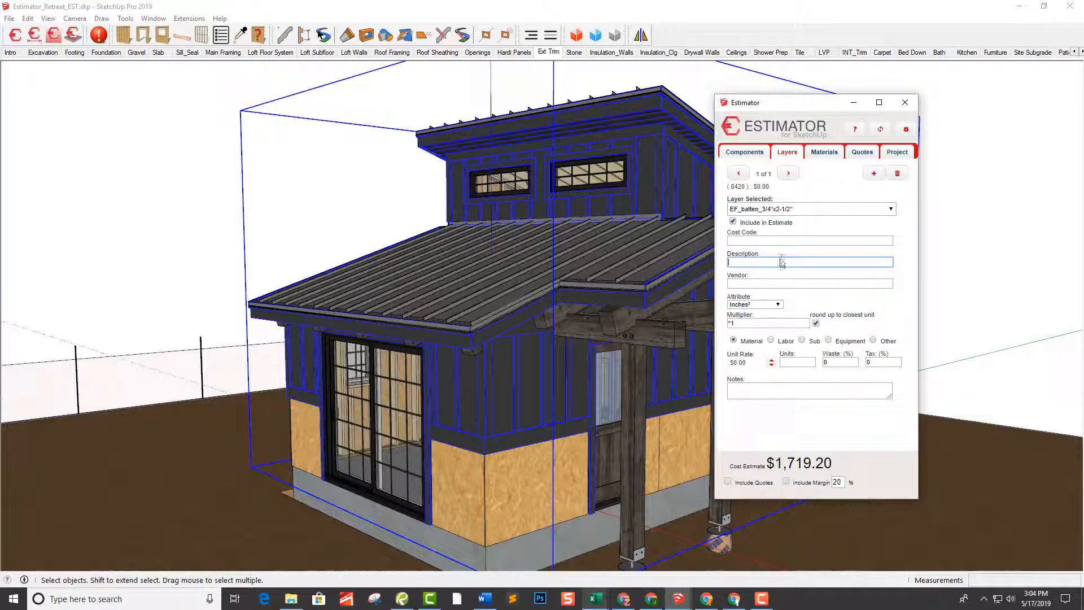
pyautogui.write('batt')
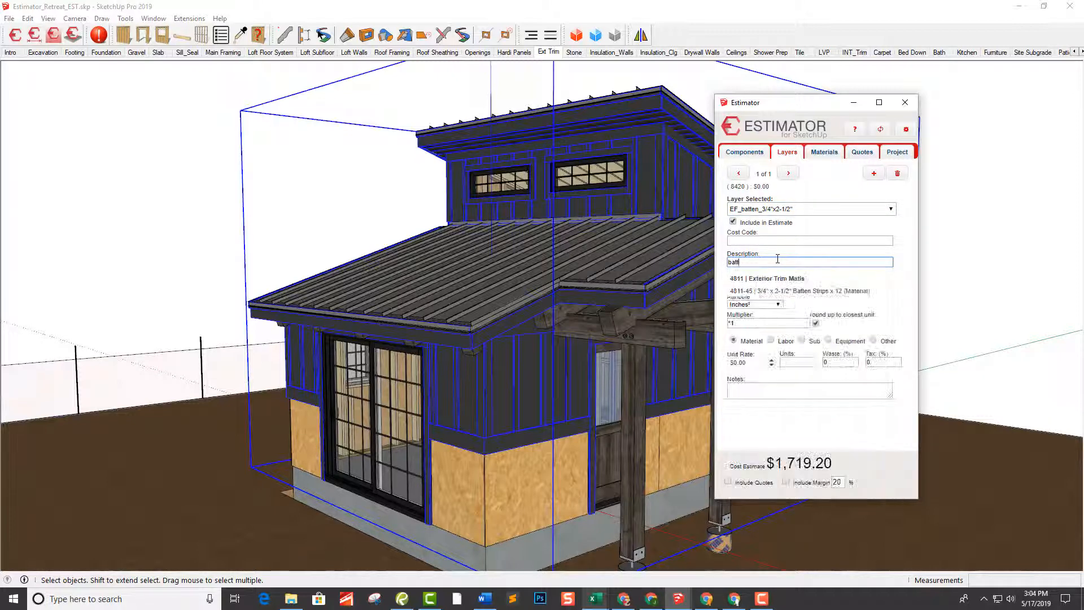
pyautogui.click(808, 290)
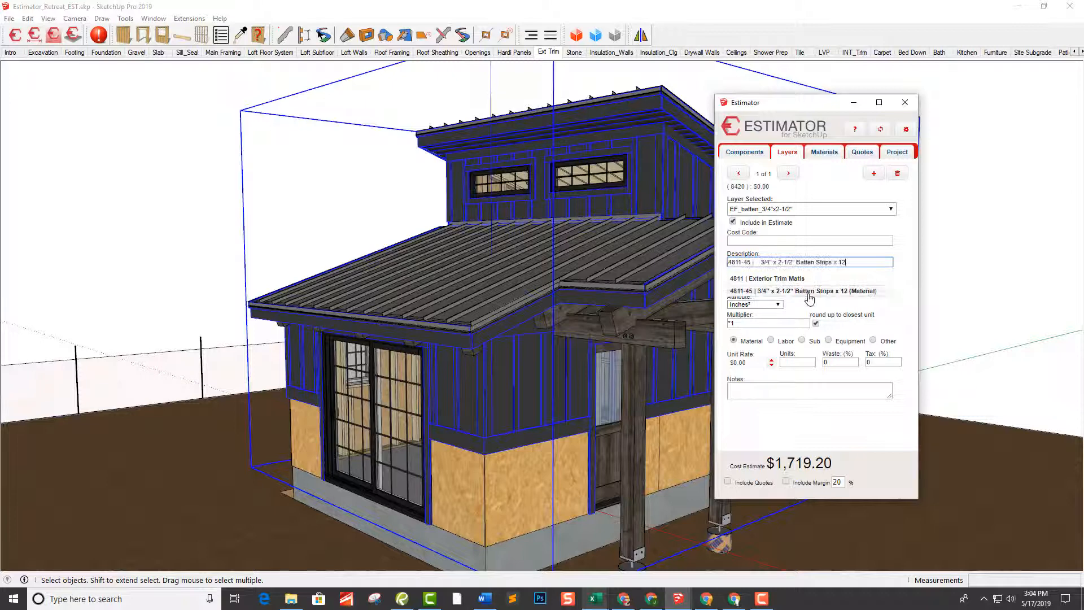
# Step: Assign database item 4811-20, 1x10x16 Mirratec Trim Board, to the EF_Ext Trim 1x10 layer
pyautogui.click(779, 210)
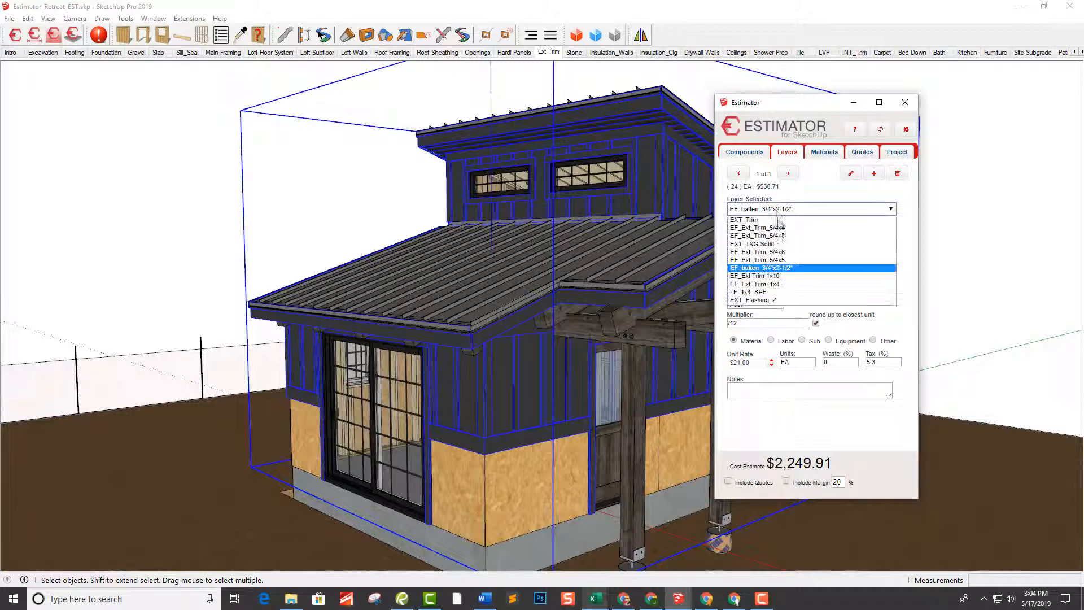
pyautogui.click(773, 277)
pyautogui.click(771, 263)
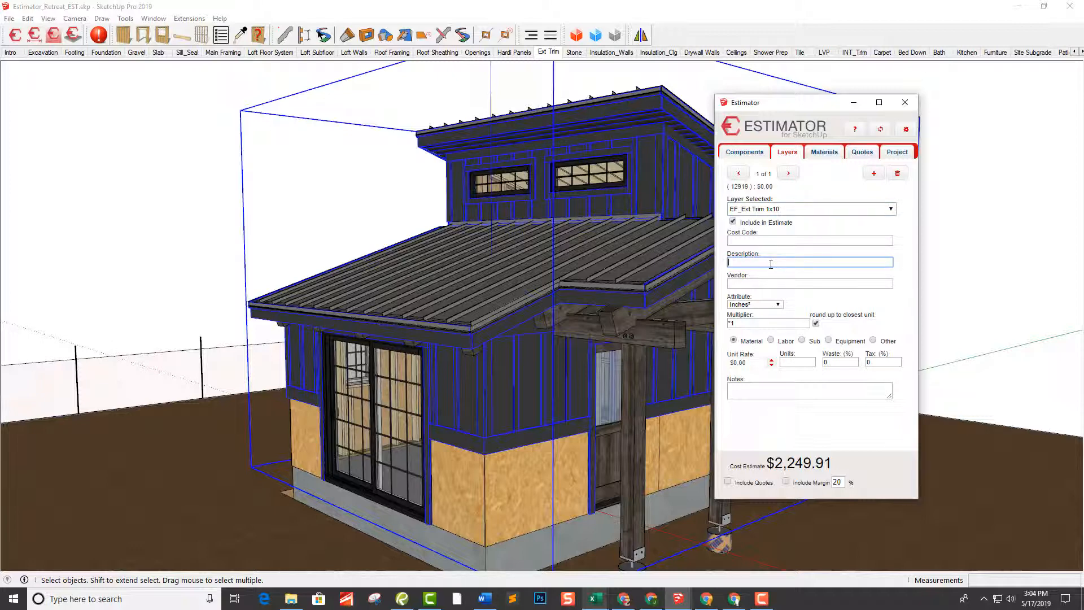
pyautogui.write('1x10x16 Mirratec Trim Board')
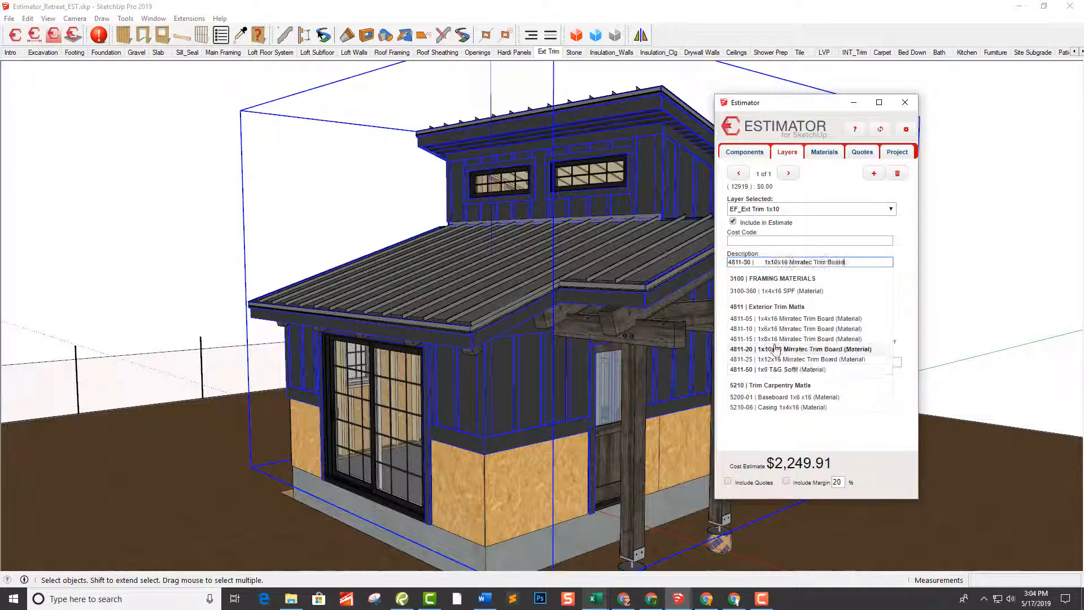
pyautogui.click(790, 349)
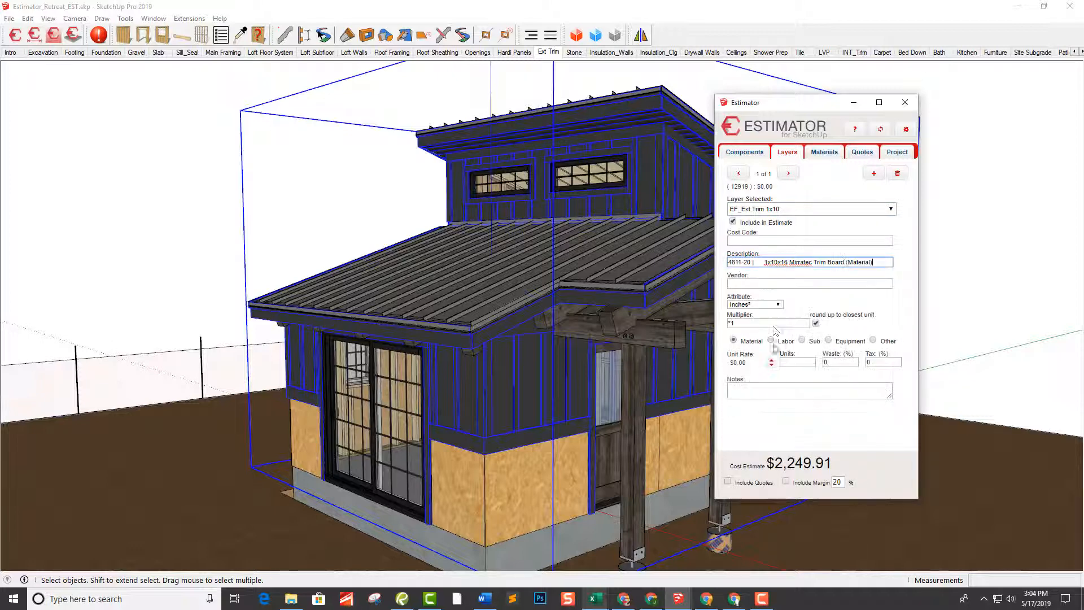
pyautogui.click(791, 283)
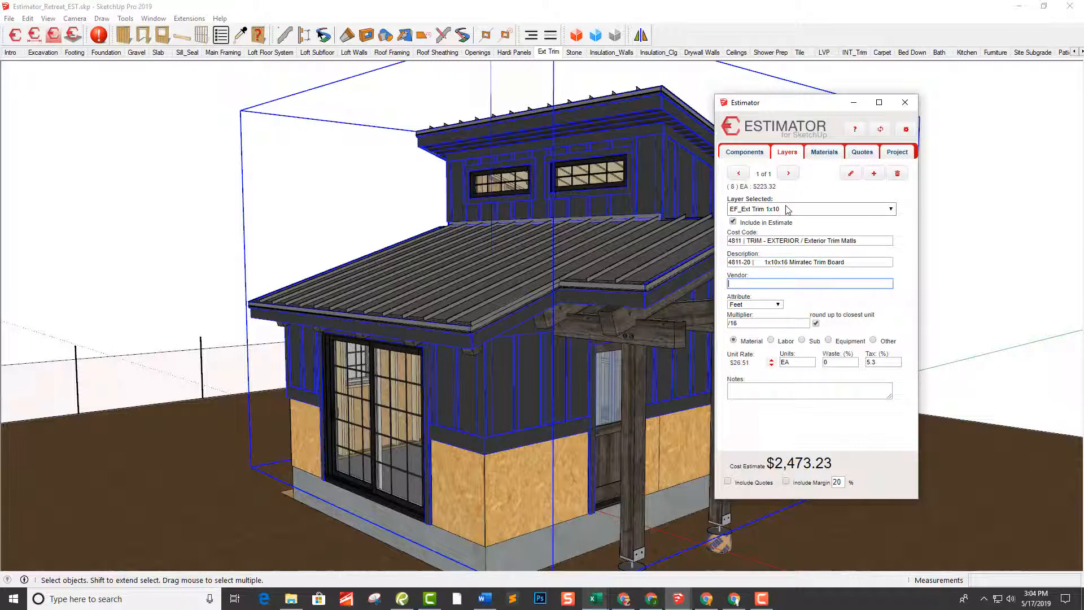
# Step: Select the EF_Ext_Trim_1x4 layer and fill its description with database item 3100-360, 1x4x16 SPF
pyautogui.click(788, 209)
pyautogui.click(775, 285)
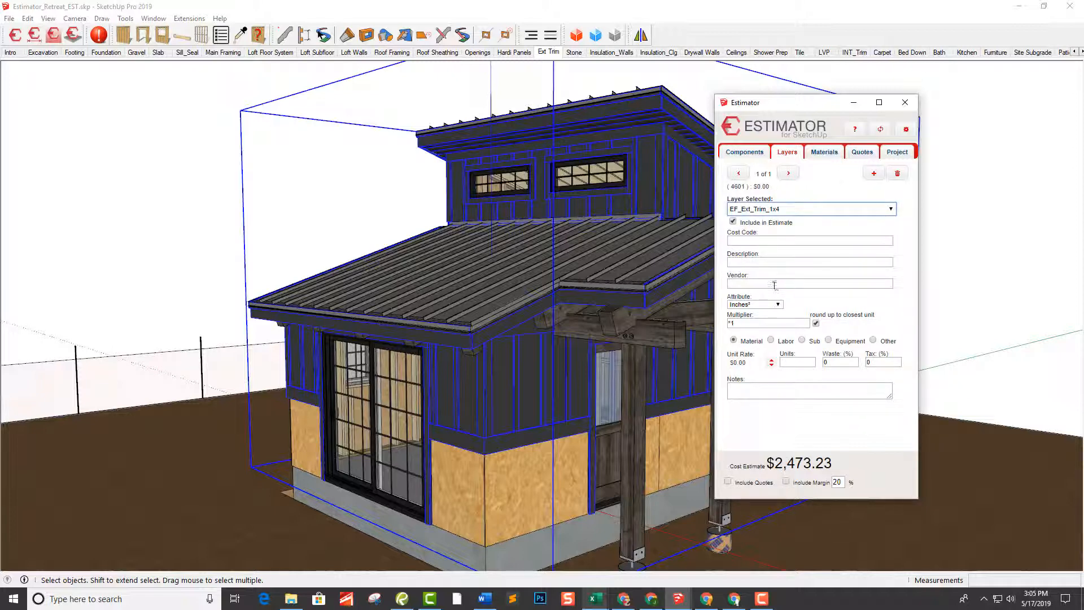
pyautogui.click(747, 266)
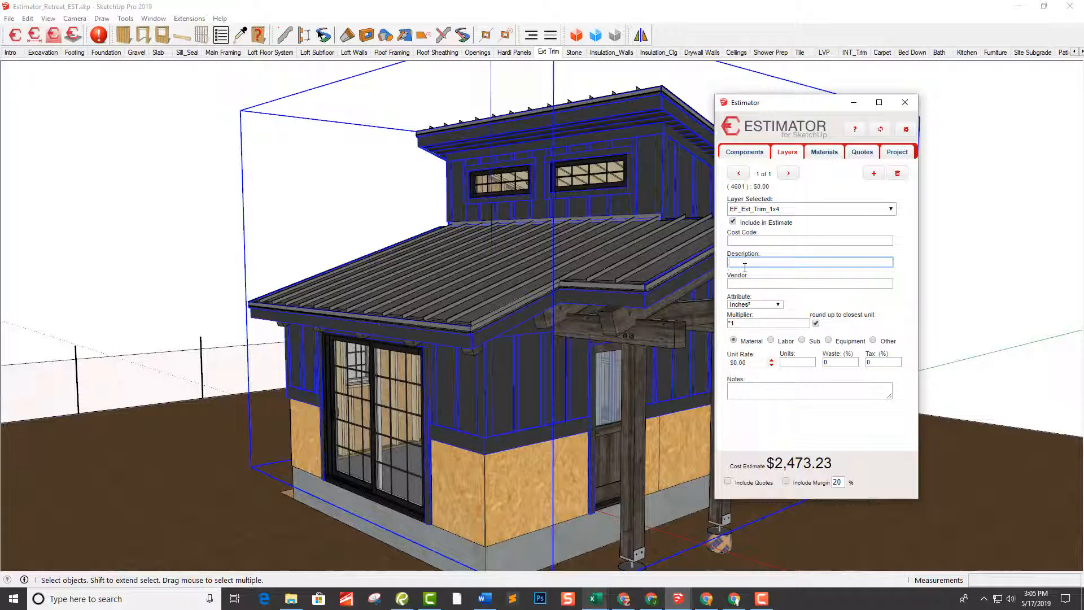
pyautogui.write('1x4x16 SPF')
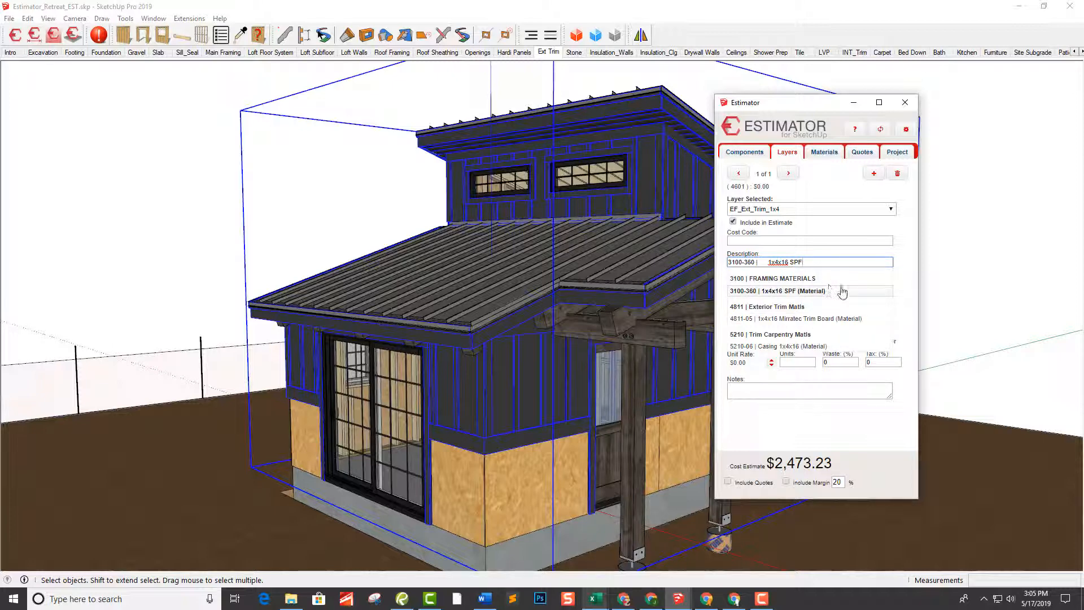
pyautogui.click(849, 242)
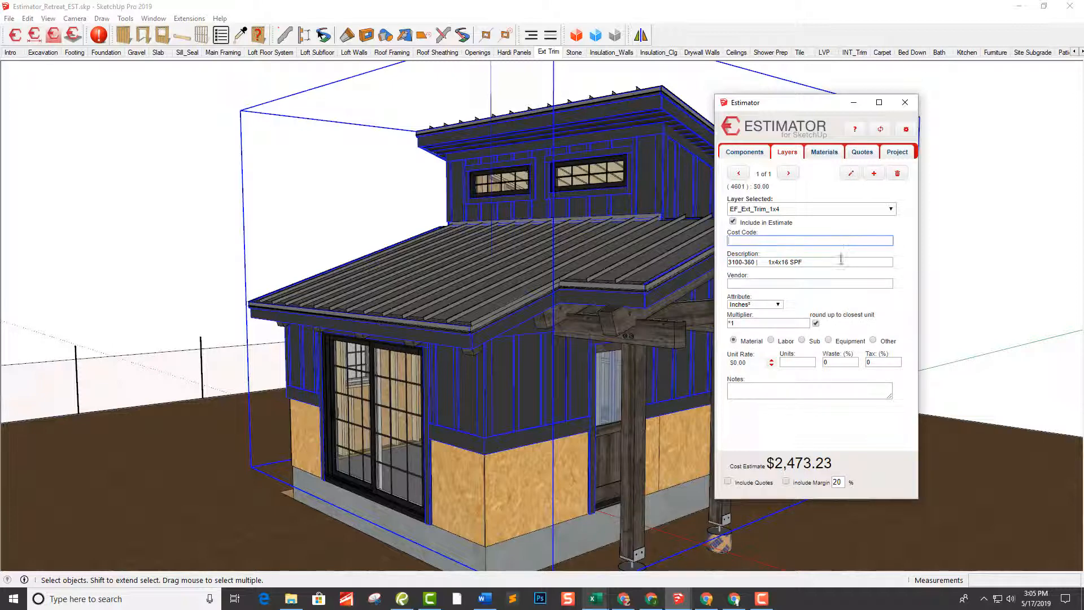
# Step: Replace the EF_Ext_Trim_1x4 layer's description with database item 4811-05, 1x4x16 Mirratec Trim Board
pyautogui.click(841, 261)
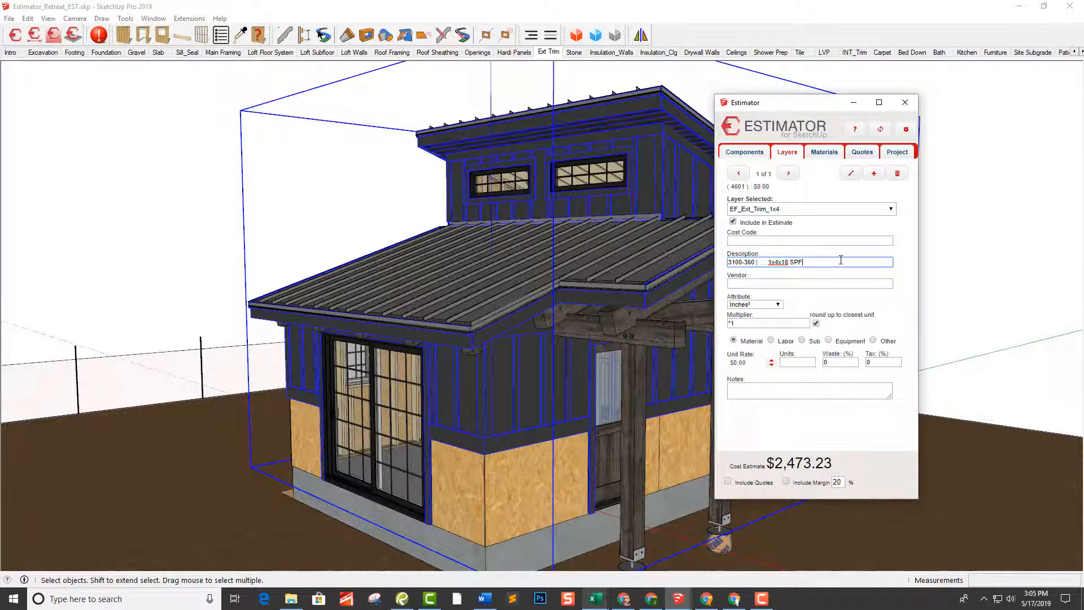
pyautogui.hotkey('ctrl', 'a')
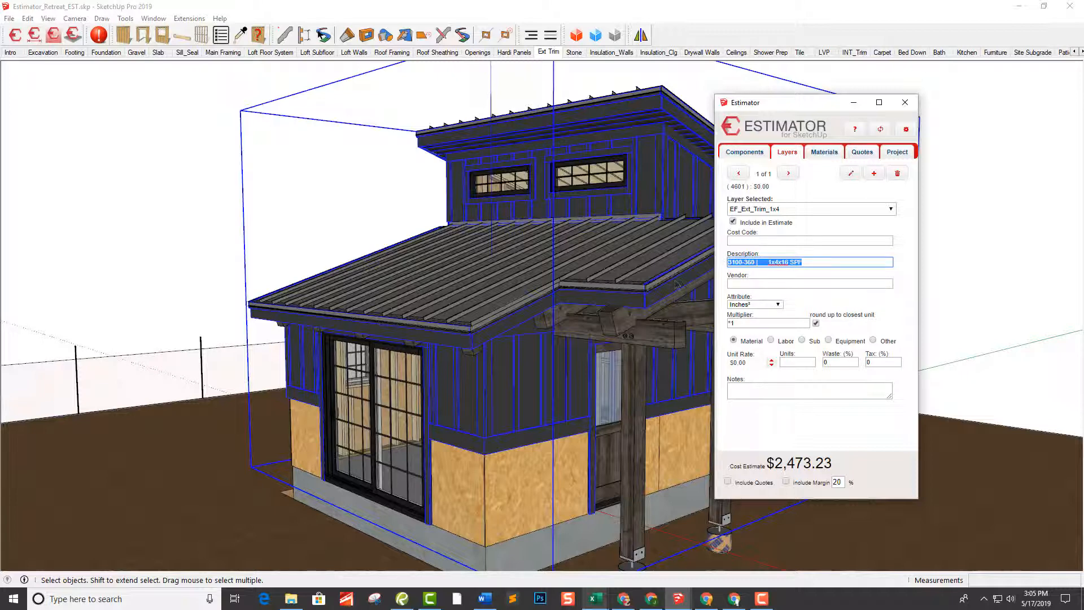
pyautogui.write('1x4')
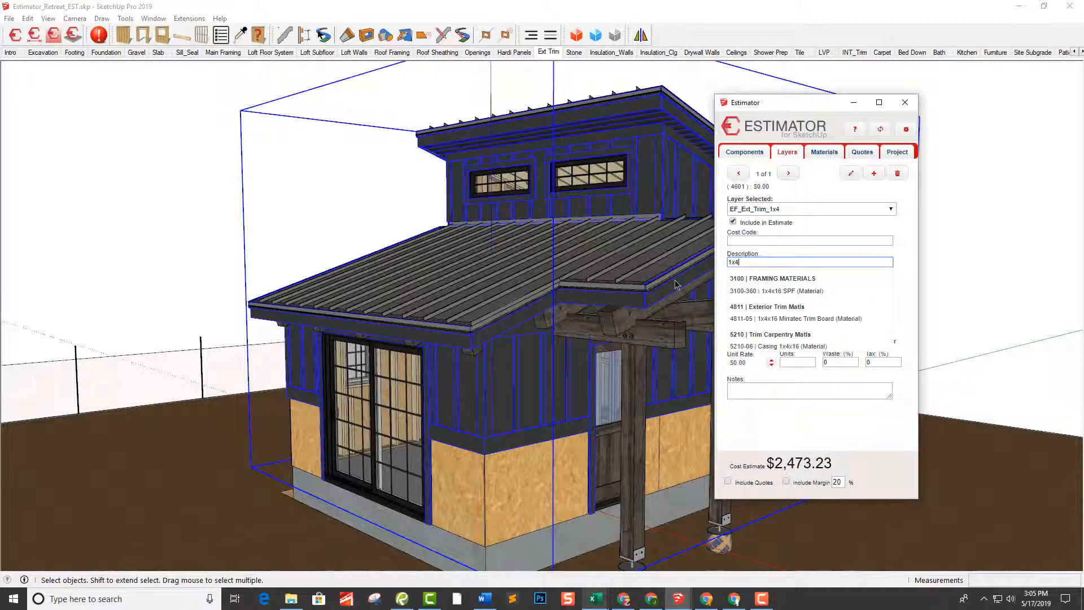
pyautogui.click(830, 317)
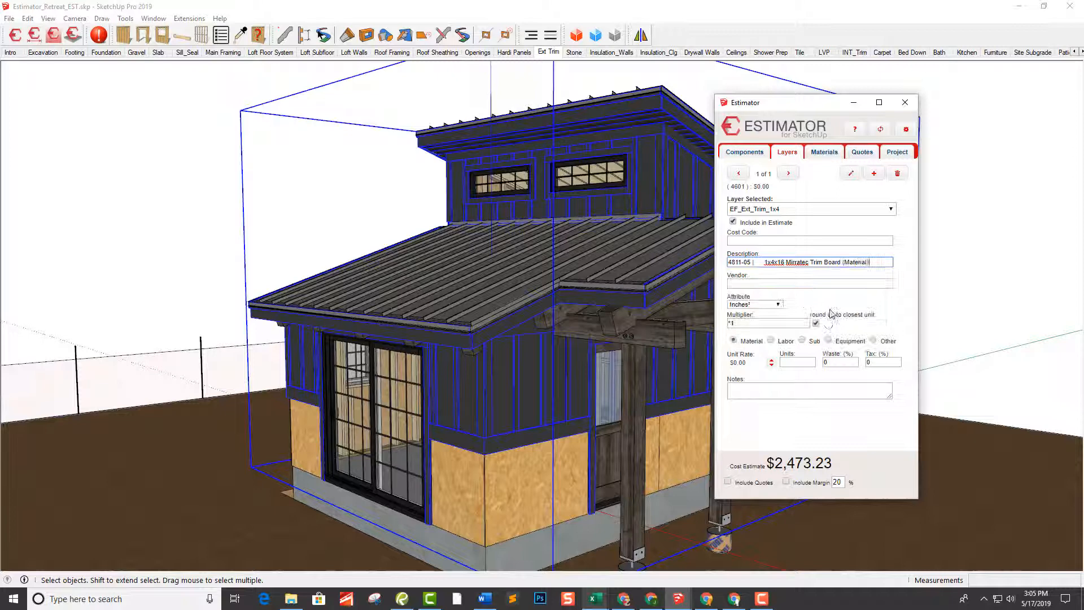
pyautogui.click(851, 282)
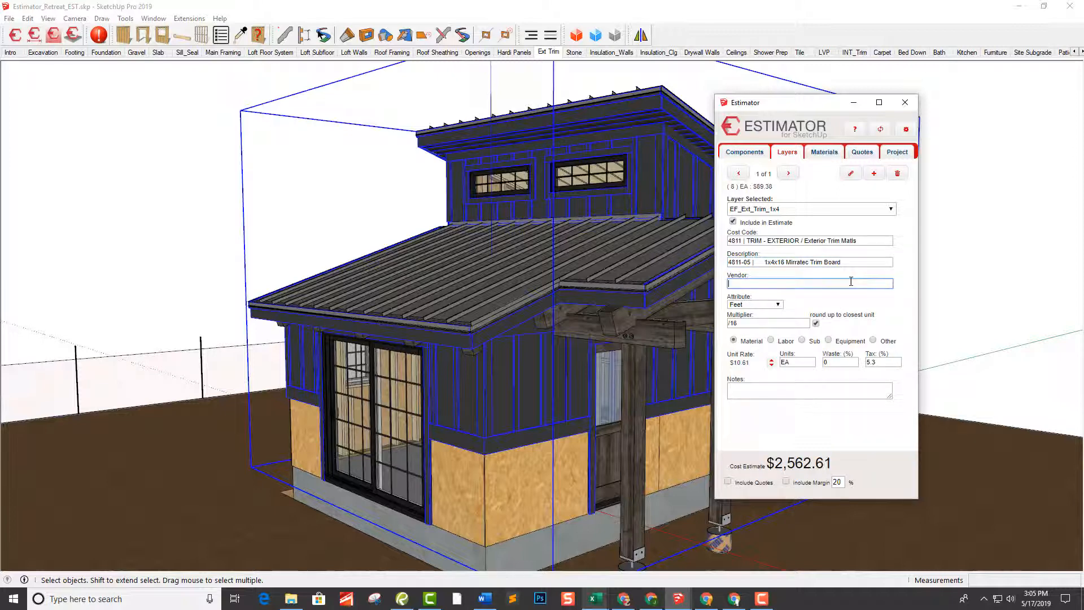
# Step: Assign database item 3100-360, 1x4x16 SPF, to the LF_1x4_SPF layer and clear the trim selection
pyautogui.click(791, 210)
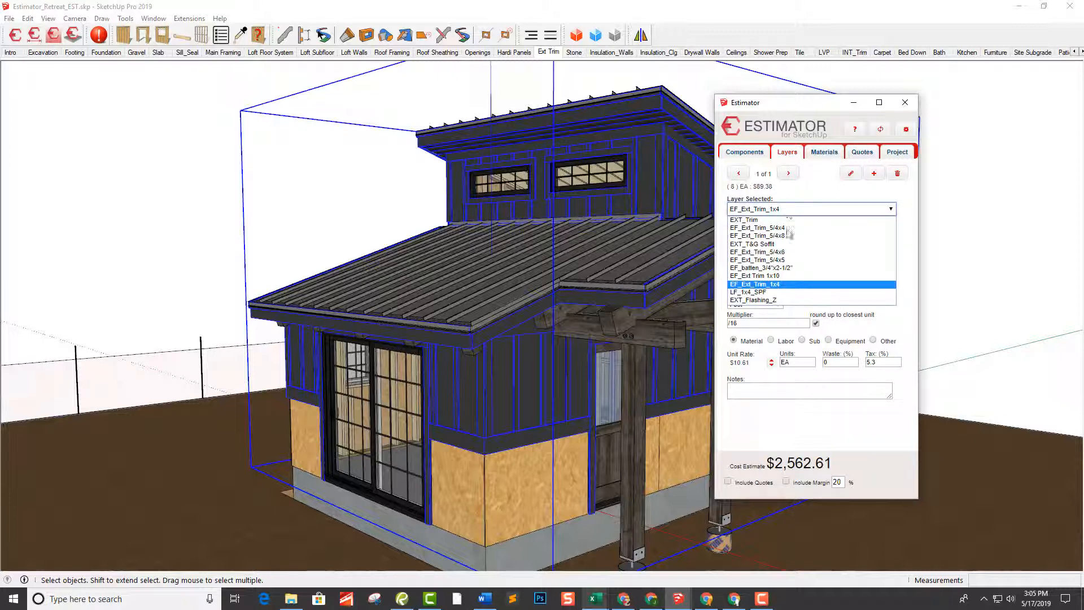
pyautogui.click(778, 293)
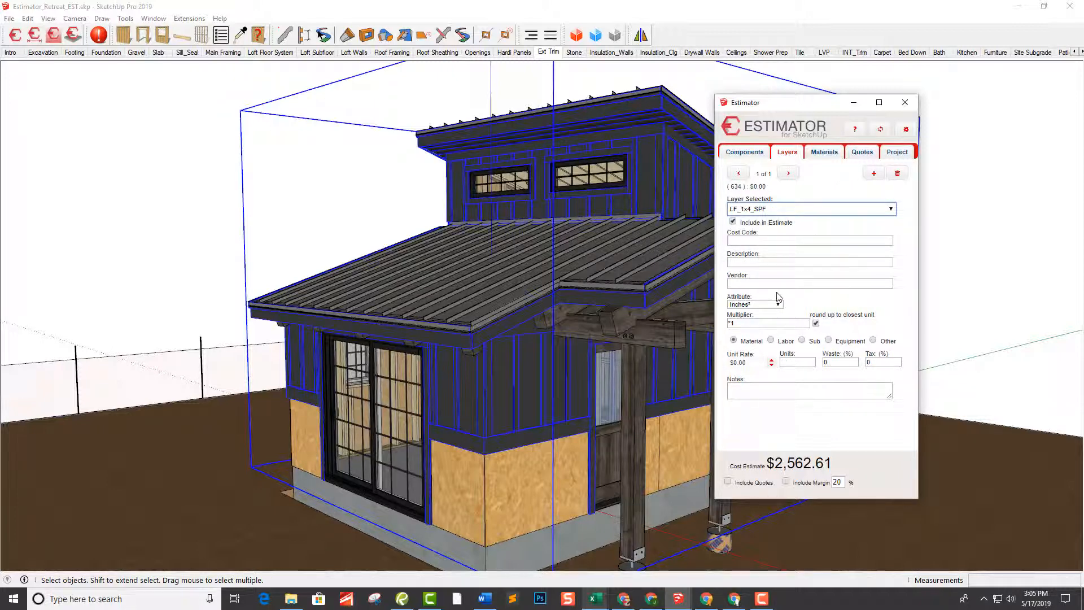
pyautogui.click(778, 263)
pyautogui.write('1x4x16 SPF')
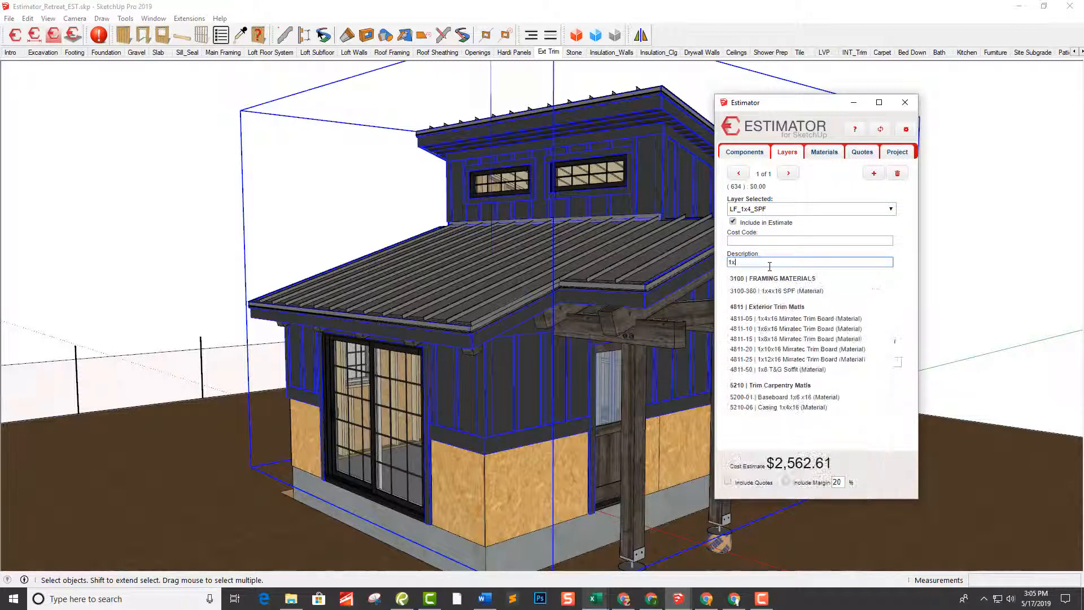
pyautogui.click(791, 292)
pyautogui.click(812, 283)
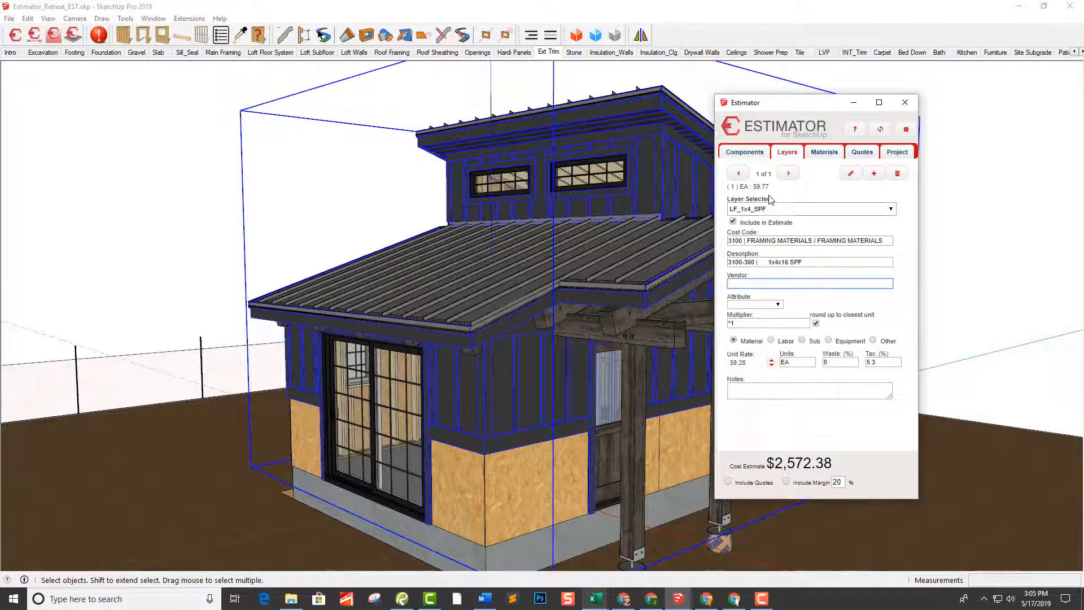
pyautogui.click(818, 209)
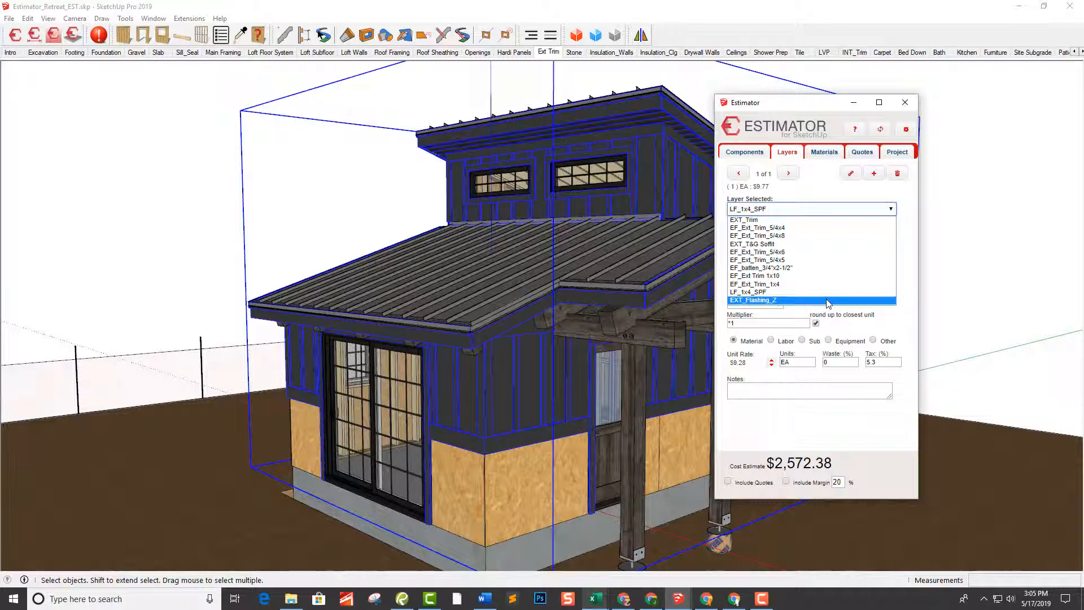
pyautogui.click(966, 226)
# Step: Select the metal roof and review the cost assignment on its Roof_Metal Panels layer
pyautogui.moveTo(430, 450)
pyautogui.mouseDown(button='middle')
pyautogui.moveTo(468, 453)
pyautogui.moveTo(577, 376)
pyautogui.moveTo(492, 421)
pyautogui.moveTo(473, 483)
pyautogui.mouseUp(button='middle')
pyautogui.scroll(4, 510, 413)
pyautogui.scroll(3, 363, 402)
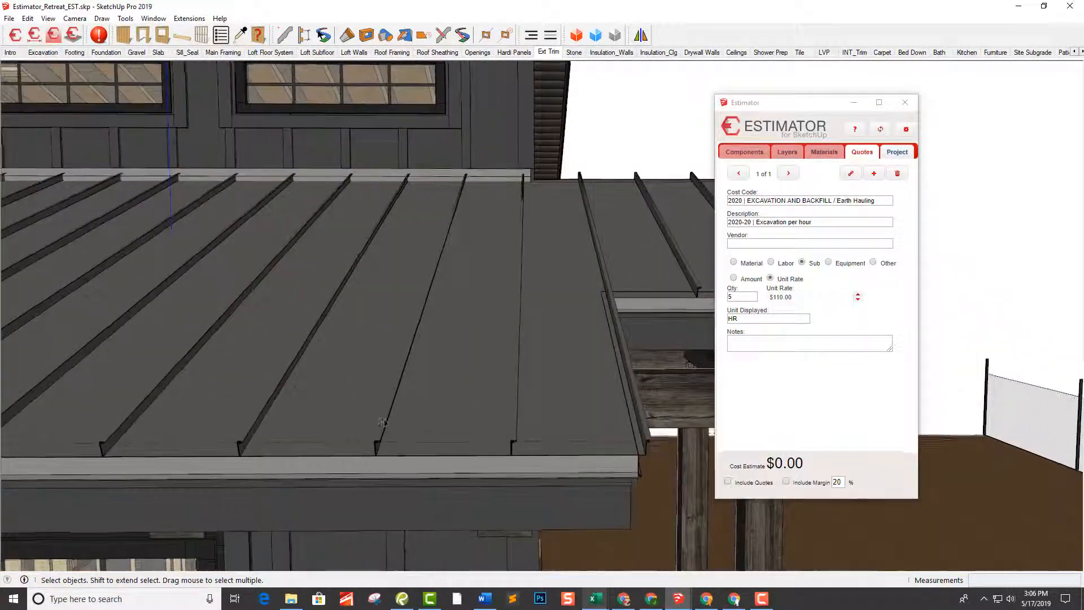
pyautogui.moveTo(424, 459); pyautogui.dragTo(395, 413, button='middle')
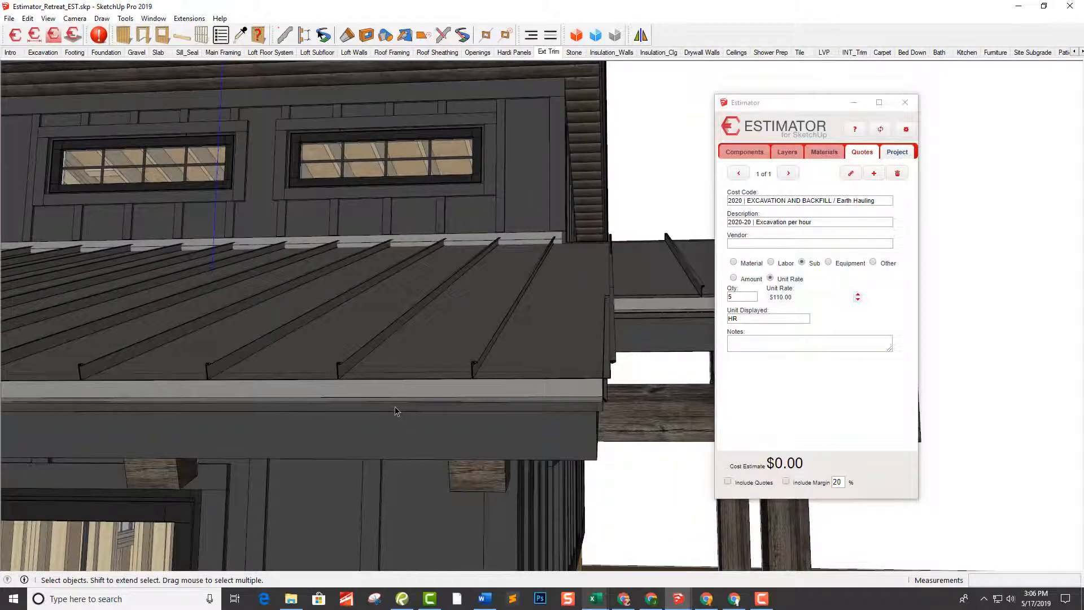
pyautogui.scroll(3, 457, 399)
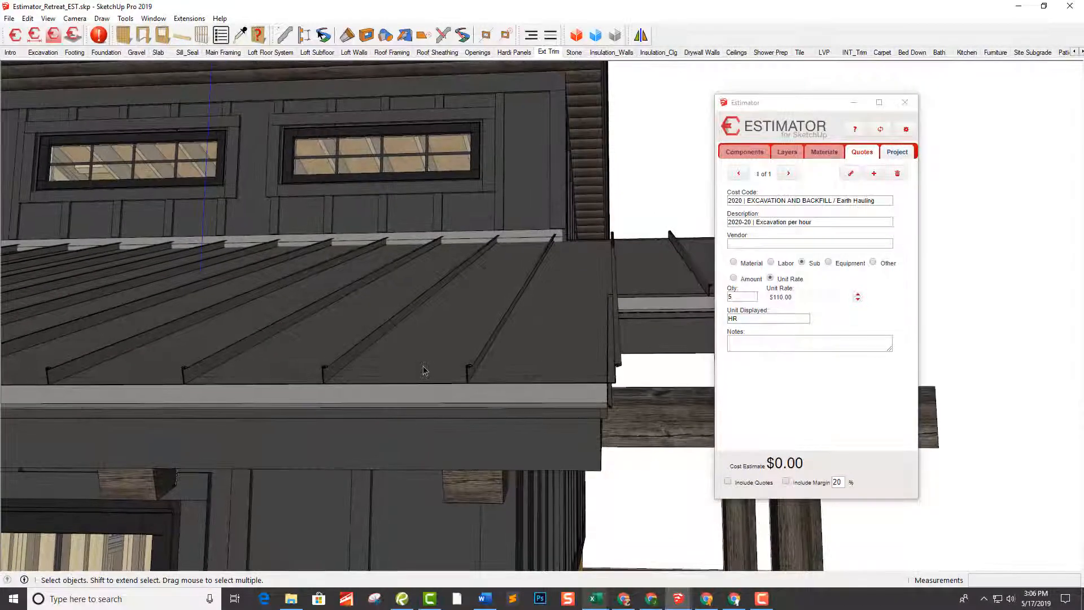
pyautogui.scroll(4, 255, 370)
pyautogui.scroll(3, 255, 370)
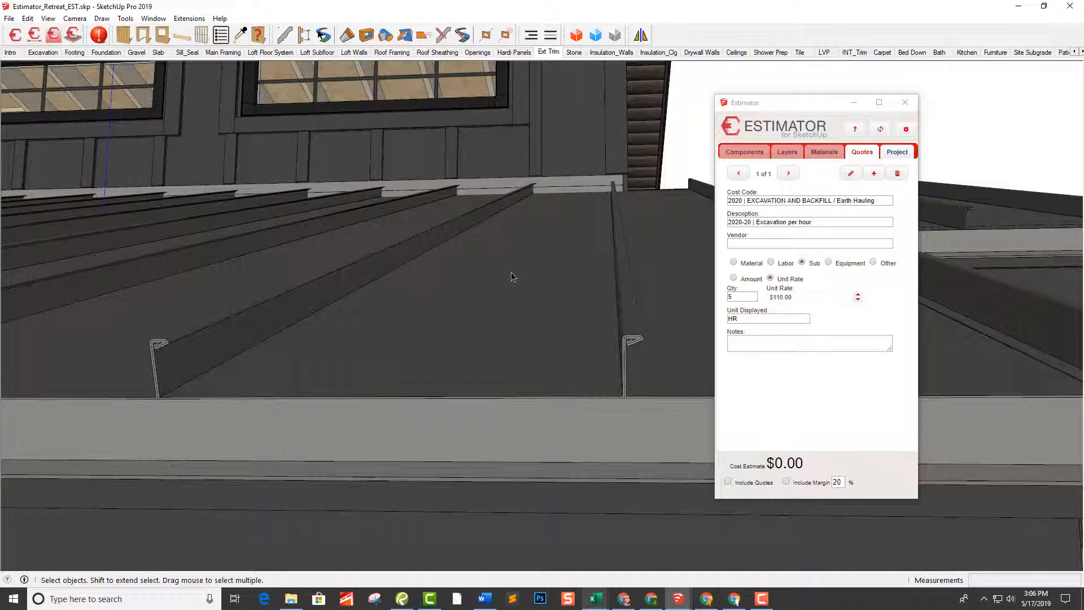
pyautogui.click(631, 336)
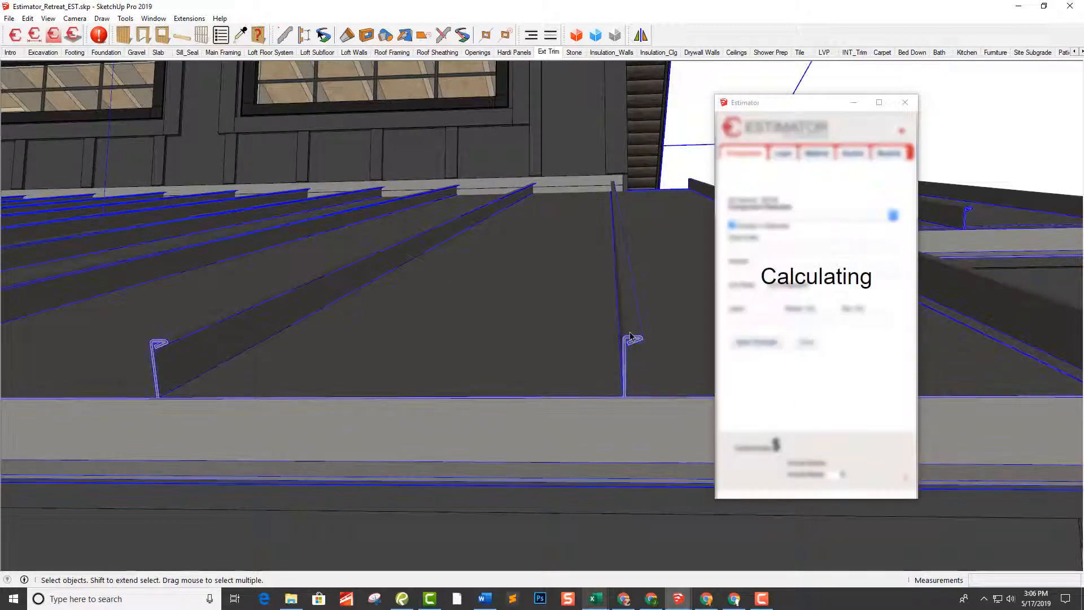
pyautogui.click(787, 153)
pyautogui.click(780, 210)
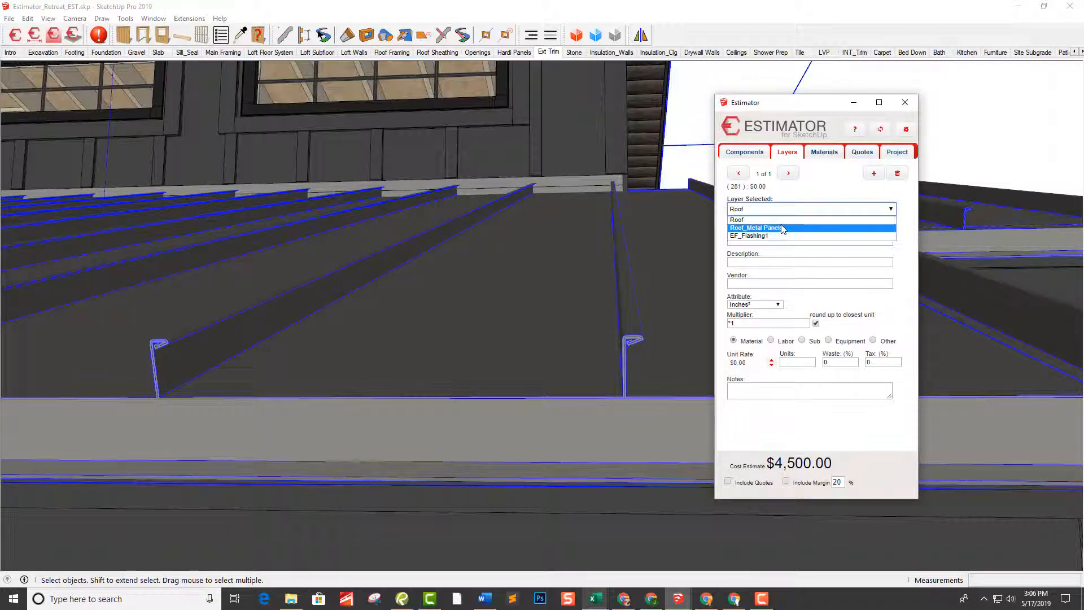
pyautogui.click(782, 229)
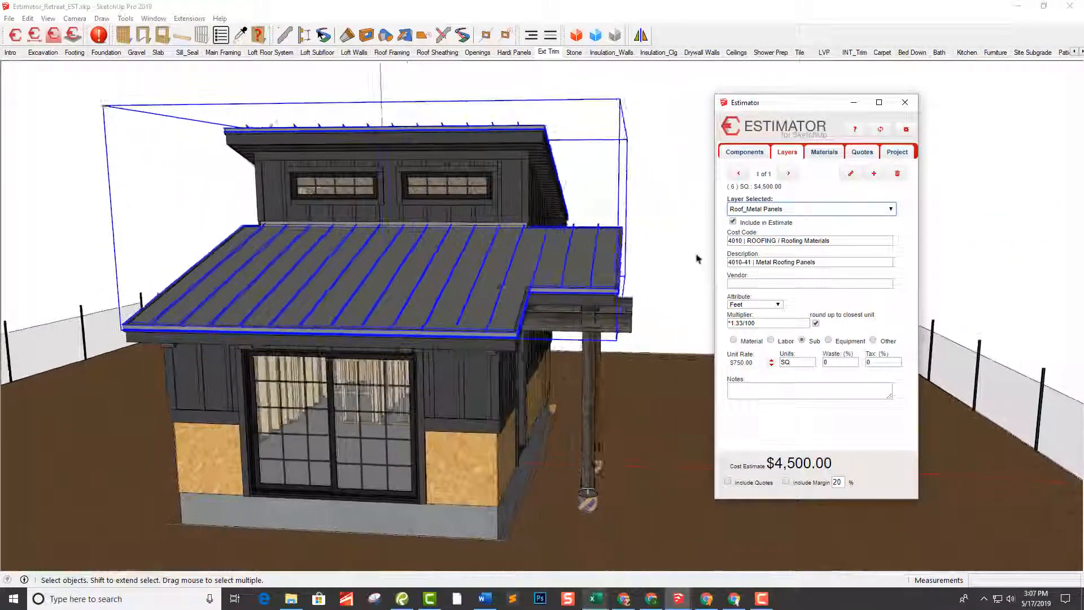
pyautogui.click(682, 149)
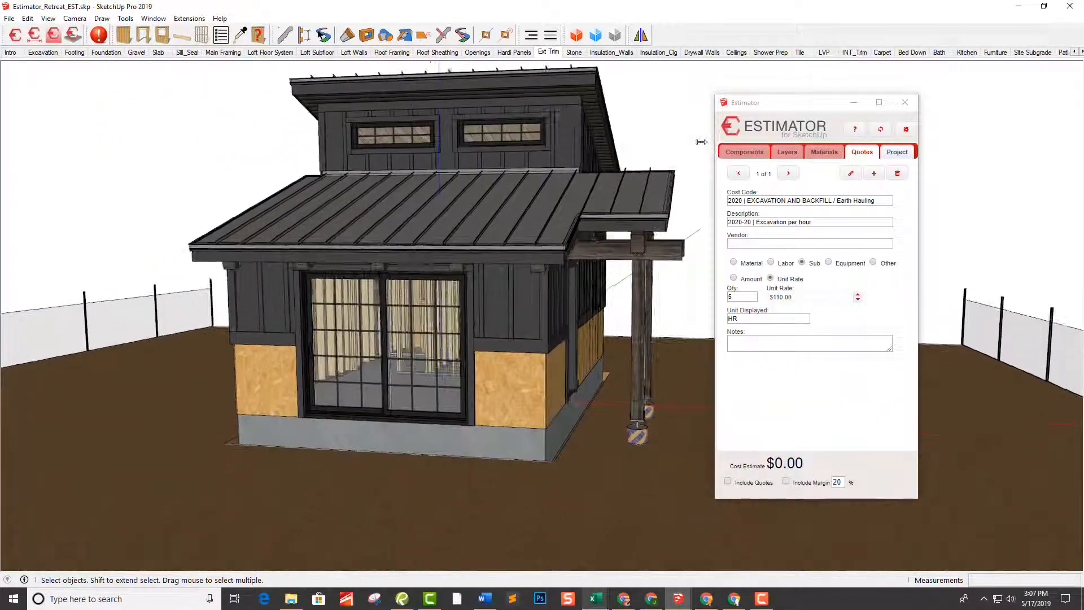
# Step: Switch to the Stone scene and select the stone veneer around the base of the building
pyautogui.click(579, 54)
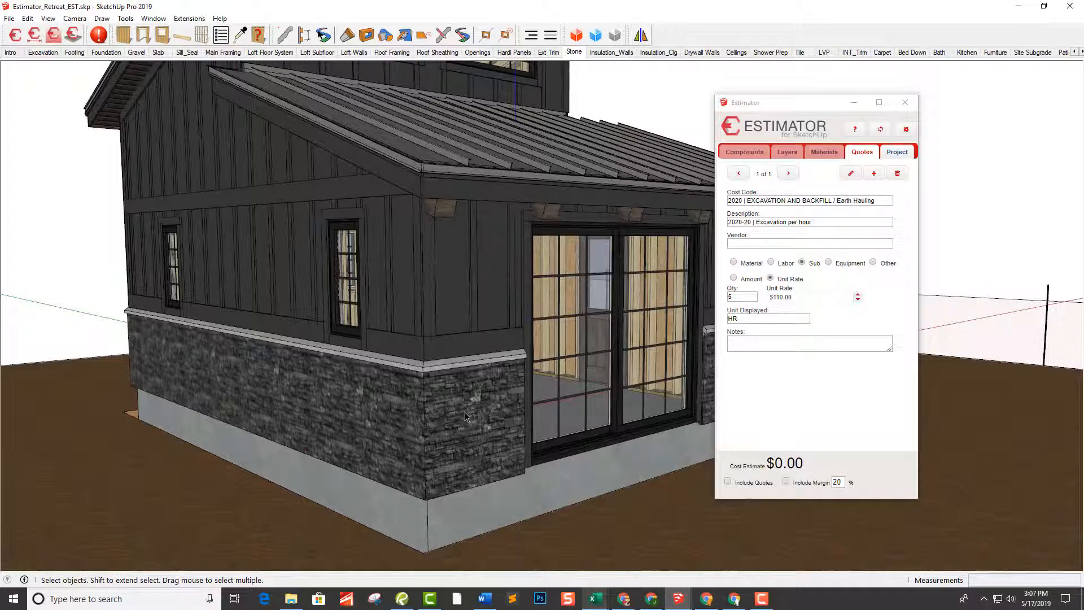
pyautogui.moveTo(498, 402); pyautogui.dragTo(443, 390, button='middle')
pyautogui.scroll(4, 447, 424)
pyautogui.click(520, 363)
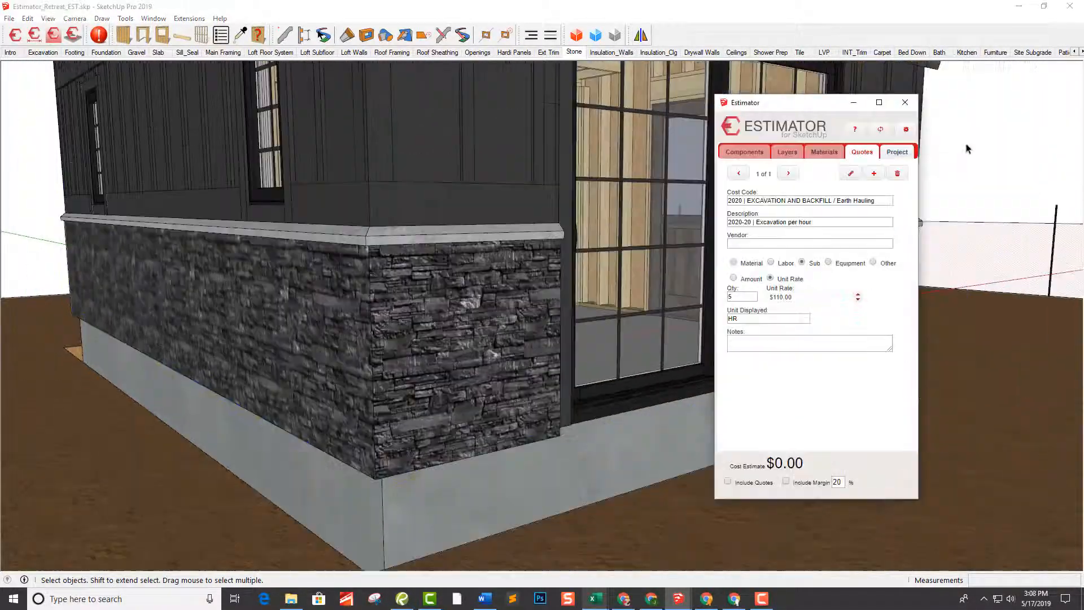
pyautogui.click(947, 166)
pyautogui.click(493, 356)
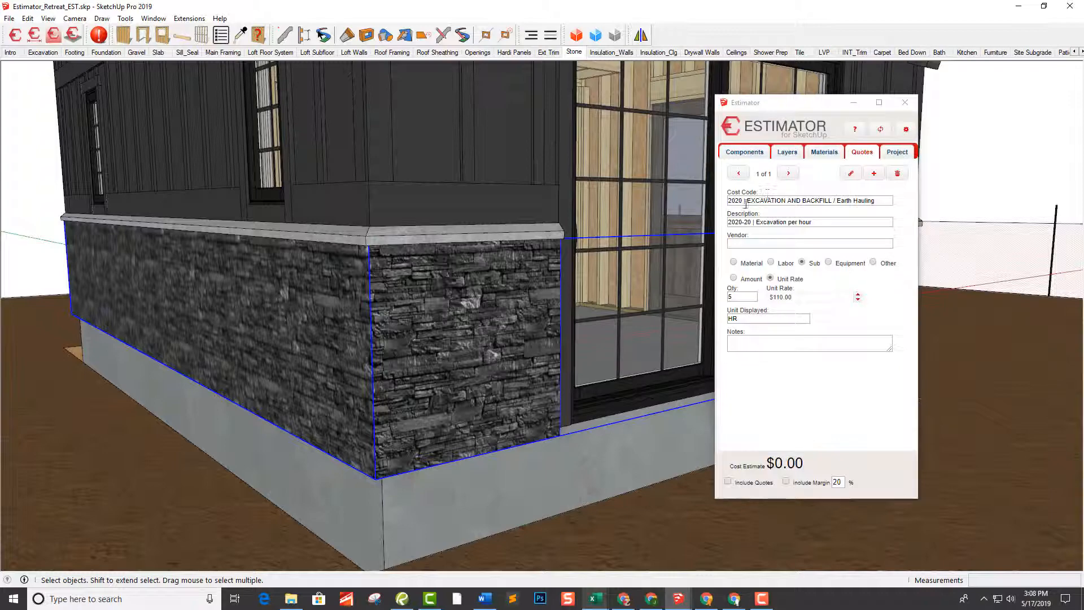
pyautogui.moveTo(466, 320); pyautogui.dragTo(422, 338, button='middle')
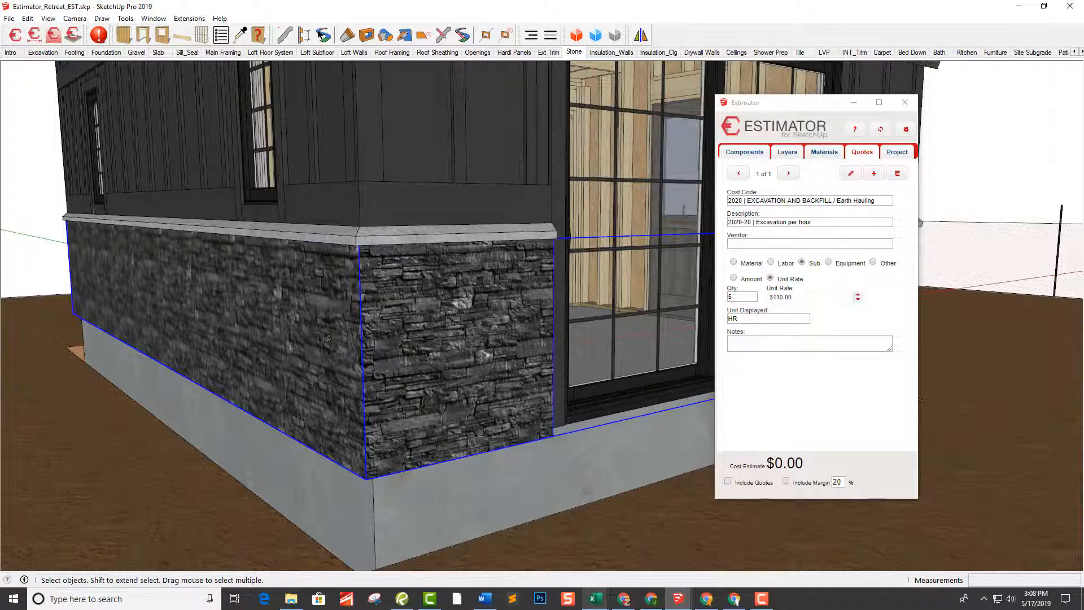
pyautogui.moveTo(239, 303); pyautogui.dragTo(342, 310, button='middle')
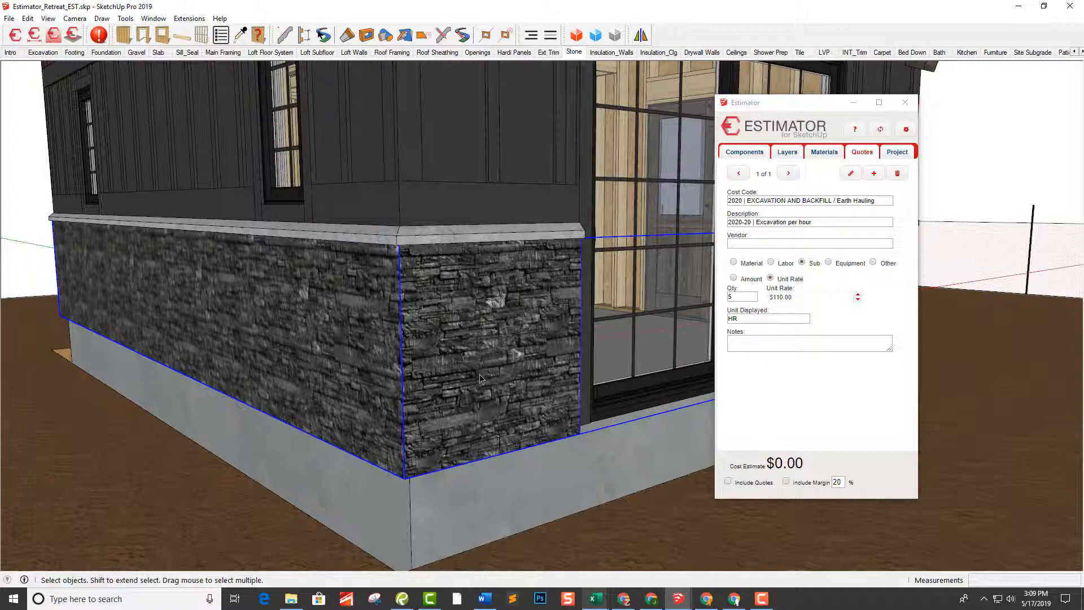
pyautogui.moveTo(490, 333); pyautogui.dragTo(447, 322, button='middle')
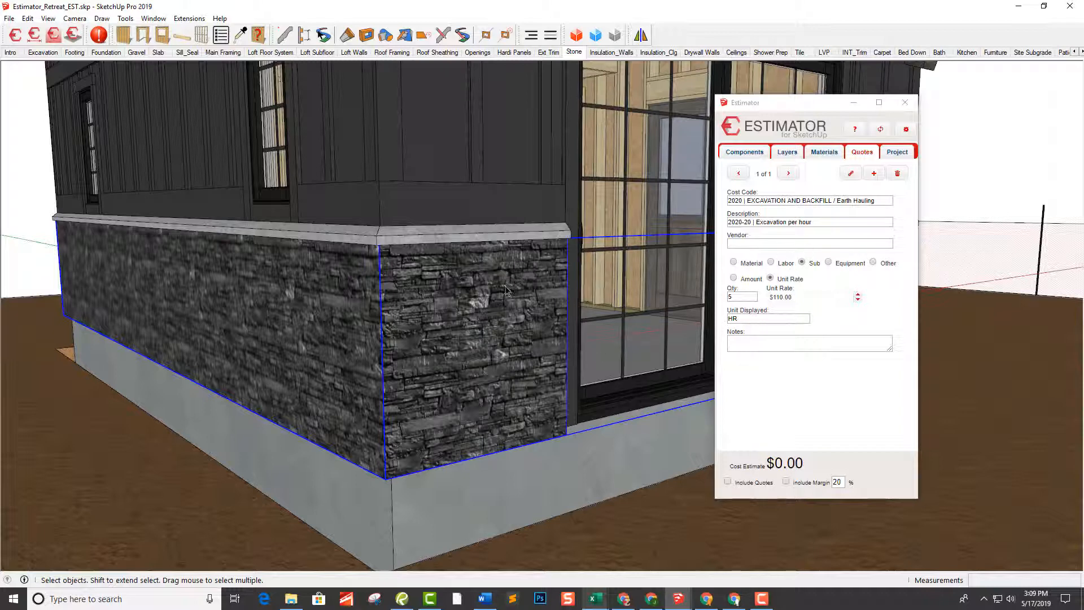
# Step: Assign database item 4147-05, Stone Veneer, to the selected veneer's [Color A05] material
pyautogui.click(825, 153)
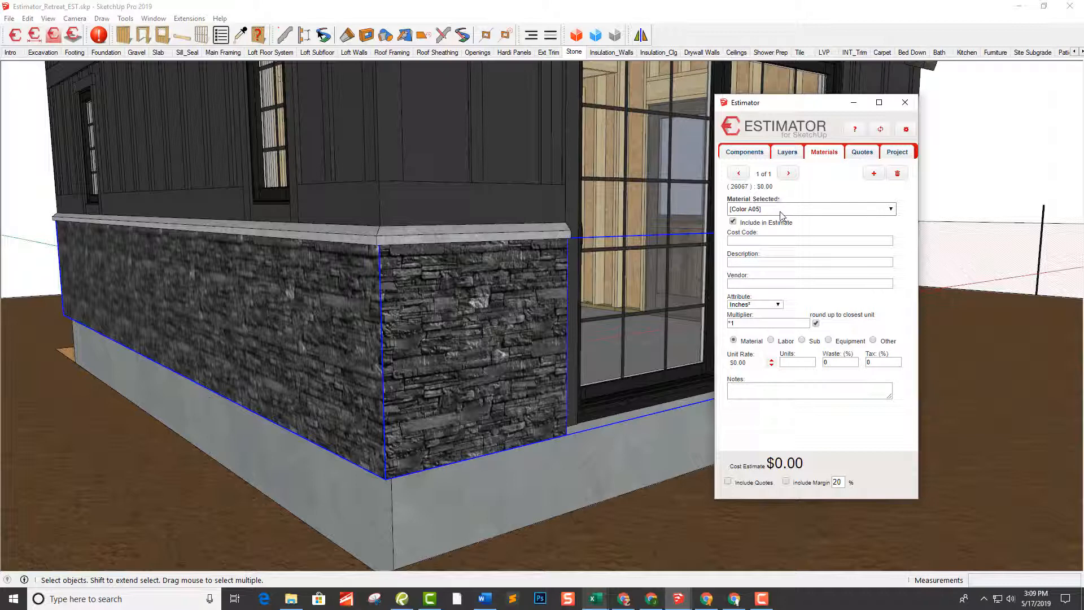
pyautogui.click(763, 263)
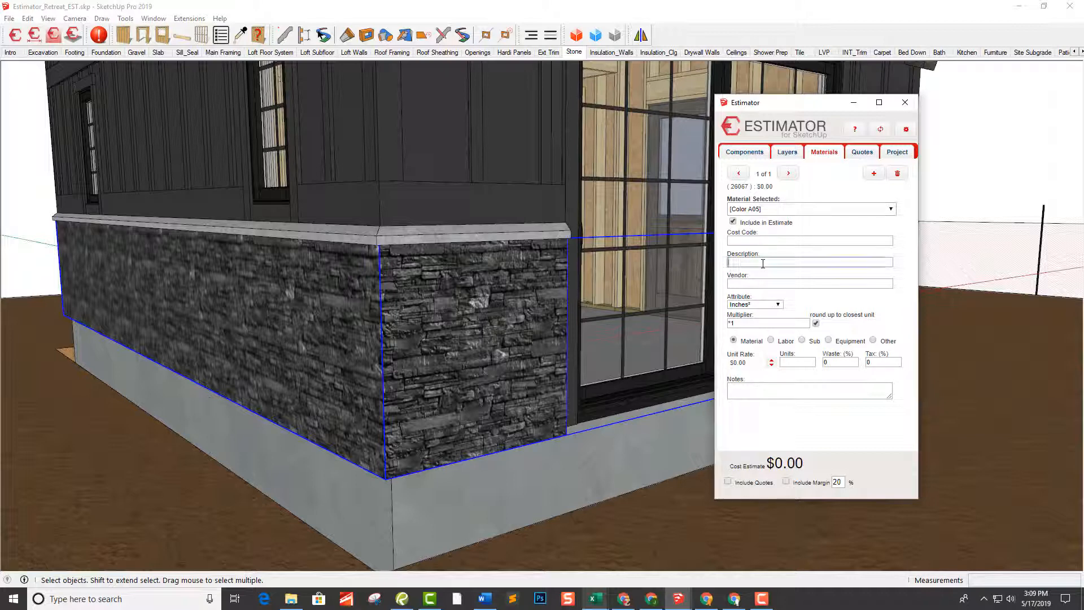
pyautogui.write('stone')
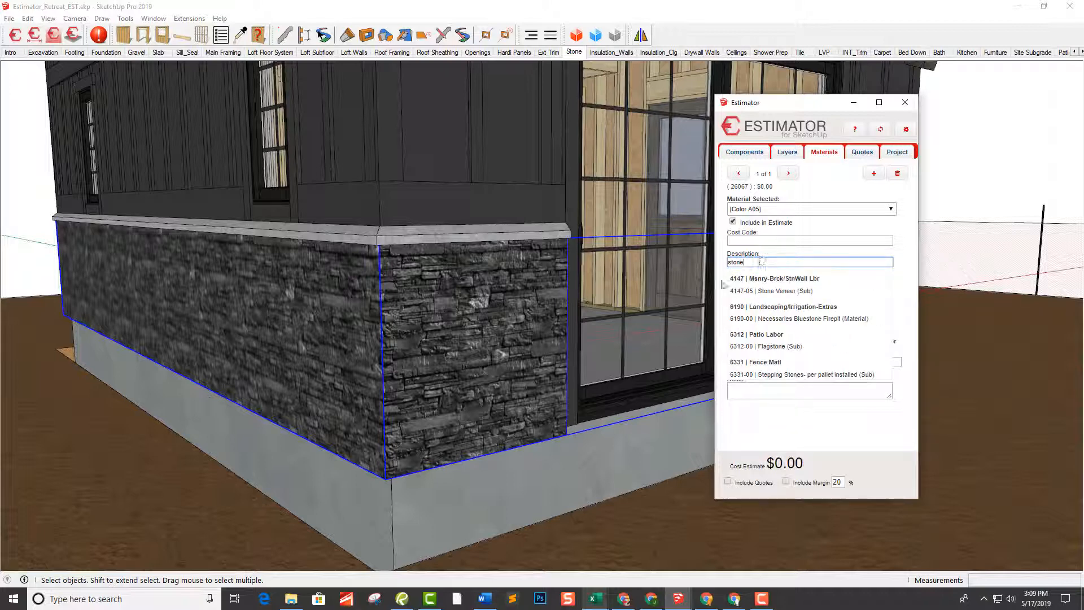
pyautogui.click(790, 291)
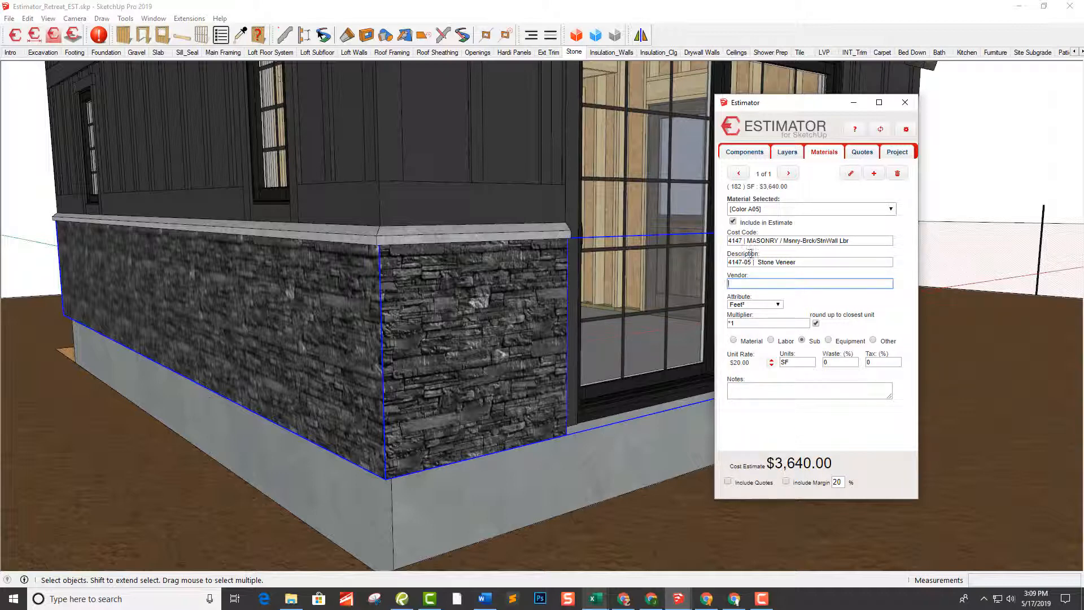
pyautogui.scroll(-6, 444, 355)
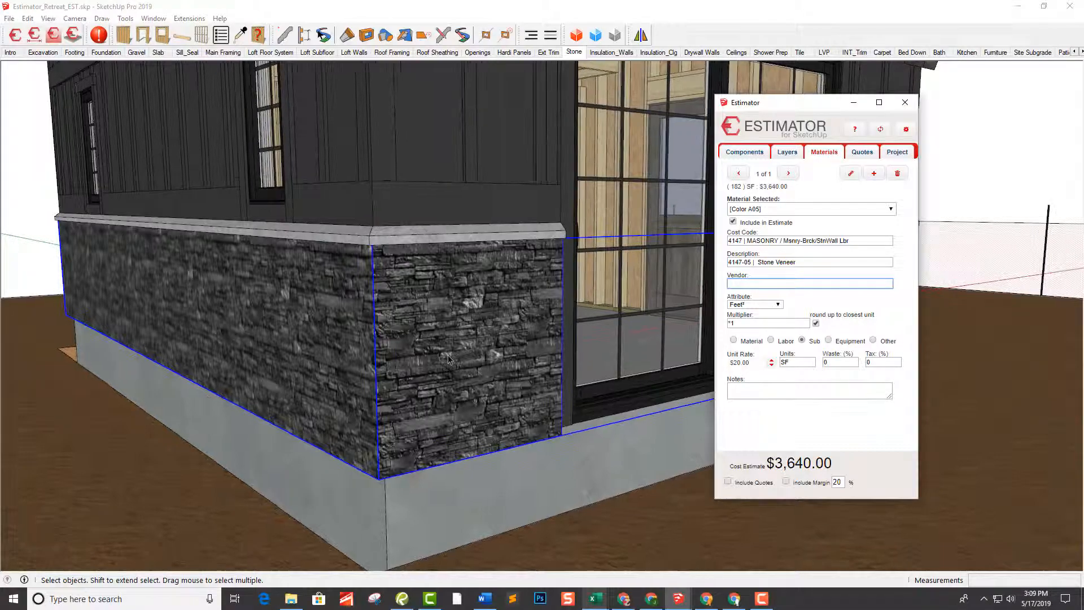
pyautogui.moveTo(593, 355); pyautogui.dragTo(554, 339, button='middle')
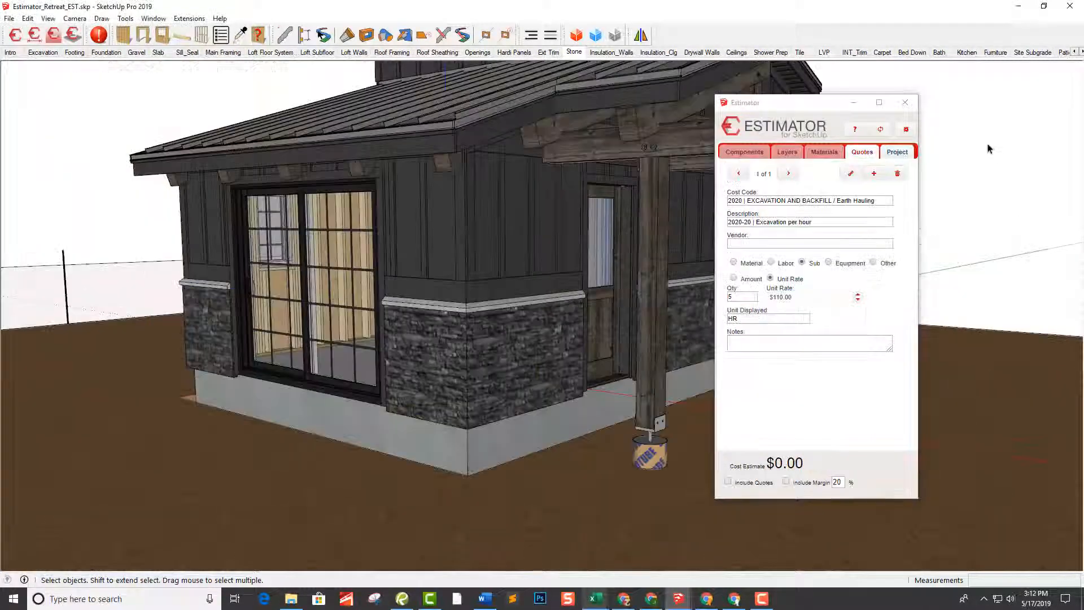
pyautogui.scroll(3, 528, 339)
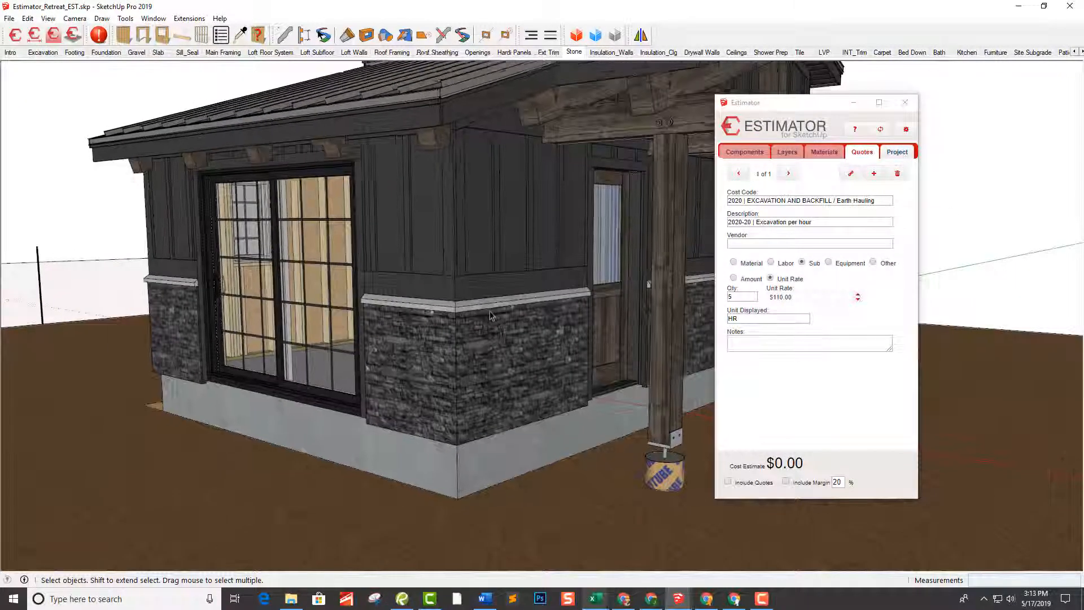
# Step: Select the stone sill above the veneer and assign database item 4147-06, Stone Sill, to its EXT_Sill Stone layer
pyautogui.click(499, 307)
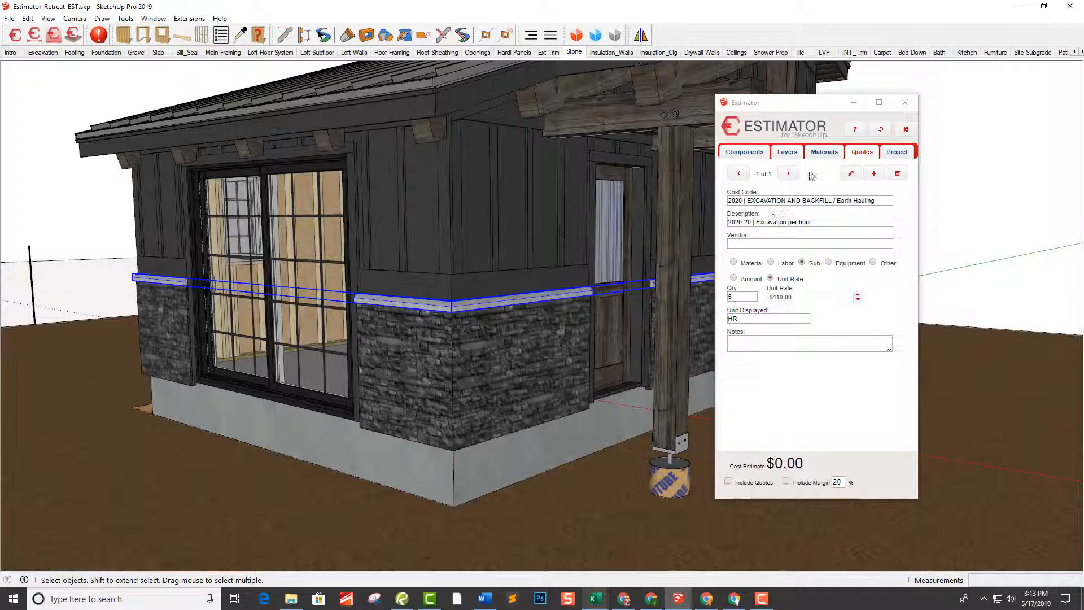
pyautogui.click(788, 152)
pyautogui.click(789, 209)
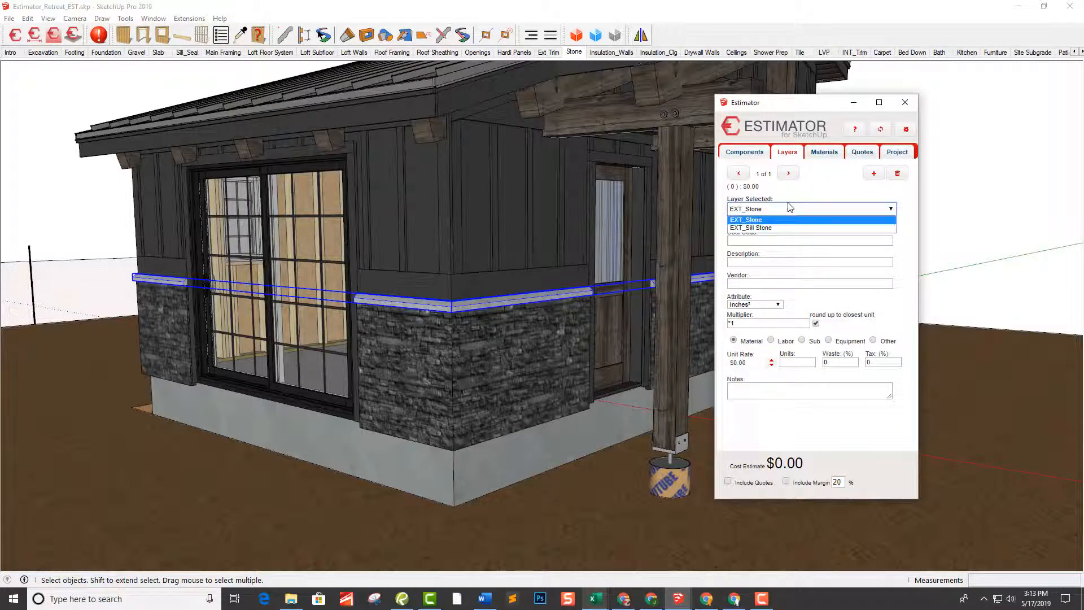
pyautogui.click(779, 228)
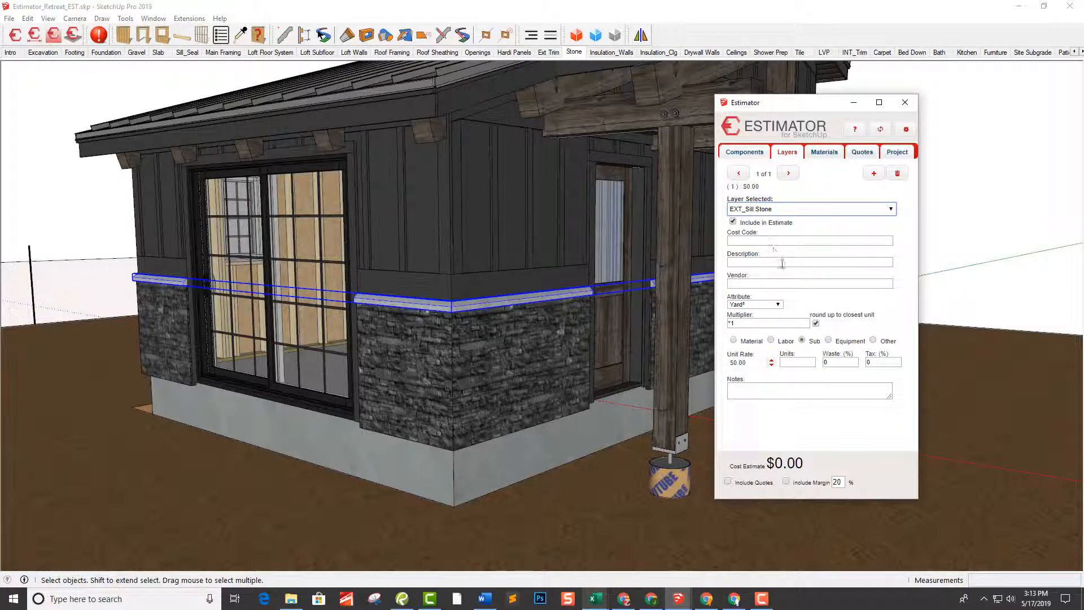
pyautogui.click(781, 261)
pyautogui.write('sill')
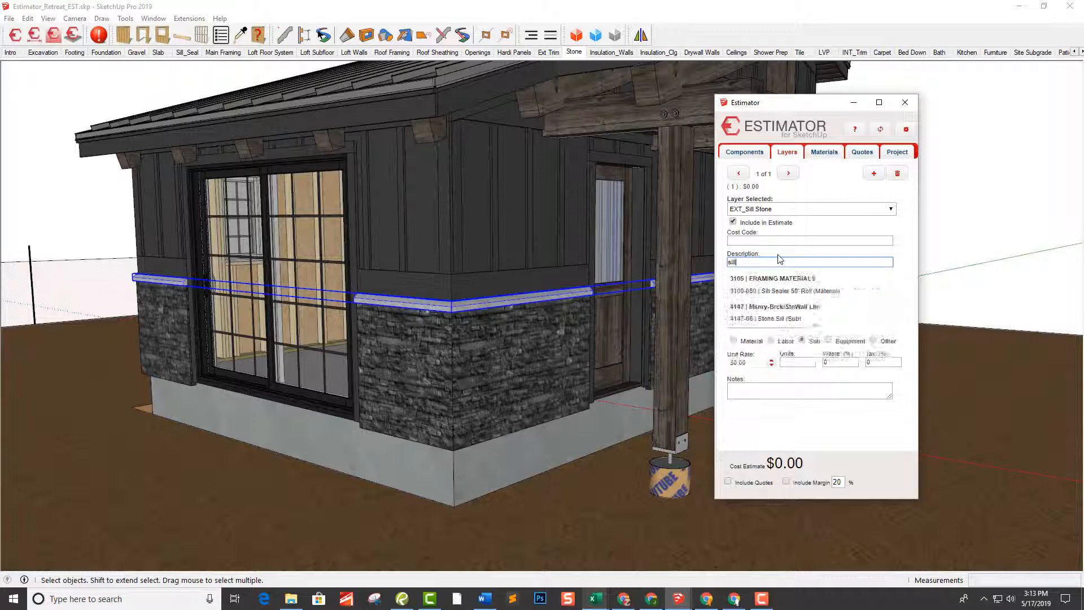
pyautogui.click(779, 318)
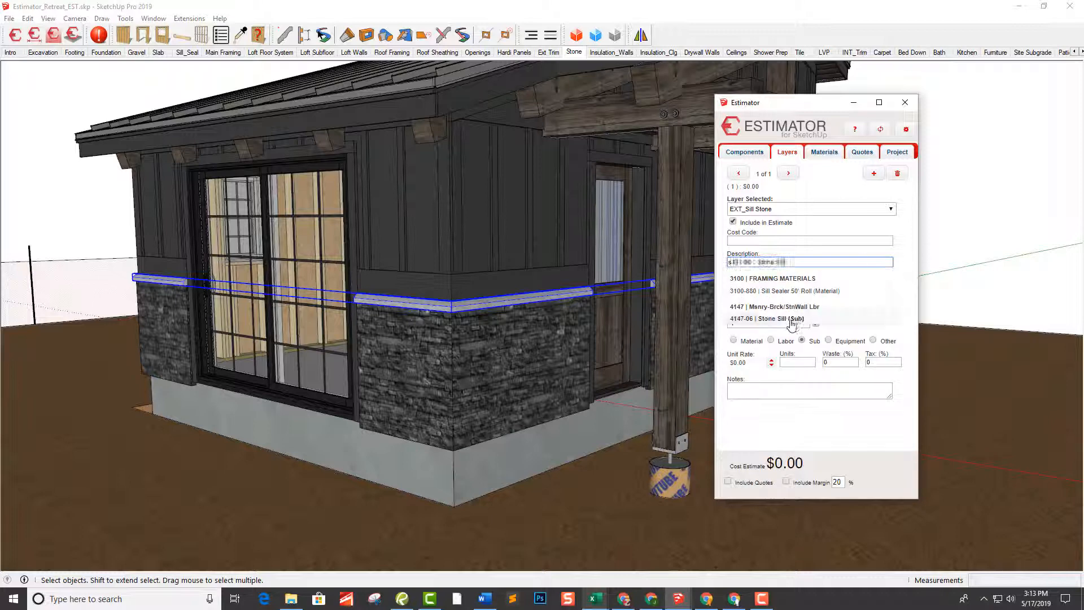
pyautogui.click(787, 283)
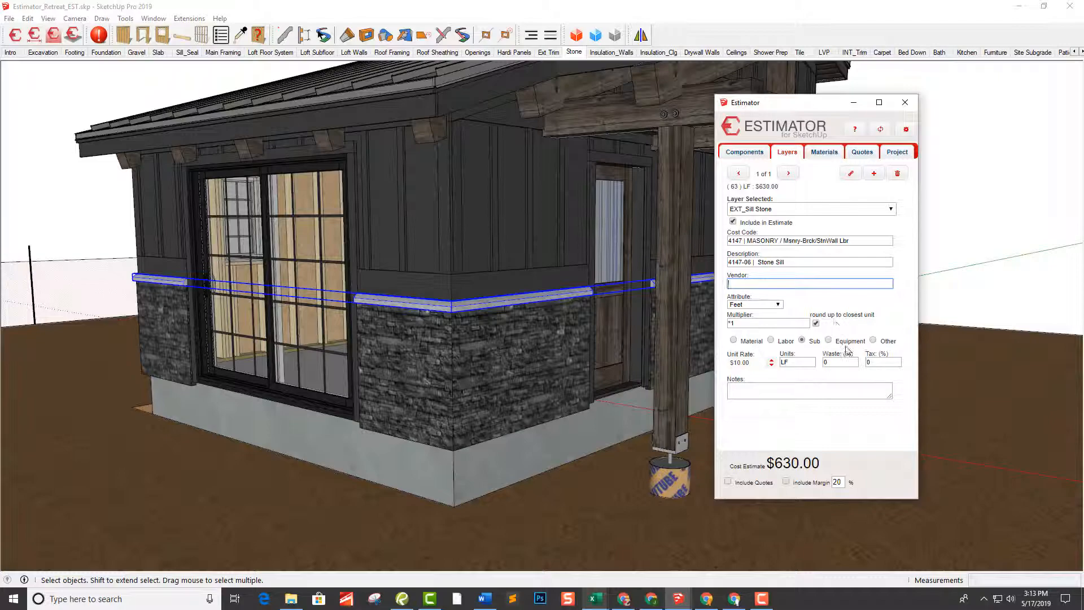
# Step: Select the whole building above the foundation and generate an HTML cost report for the selection
pyautogui.scroll(-3, 656, 210)
pyautogui.moveTo(604, 214); pyautogui.dragTo(656, 210, button='middle')
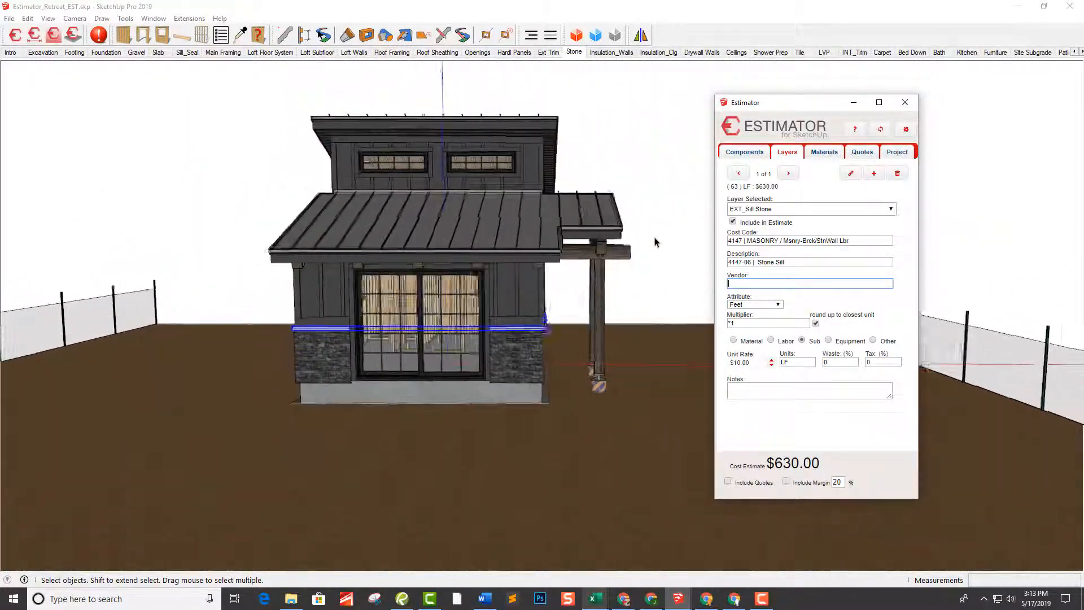
pyautogui.moveTo(584, 314); pyautogui.dragTo(266, 100)
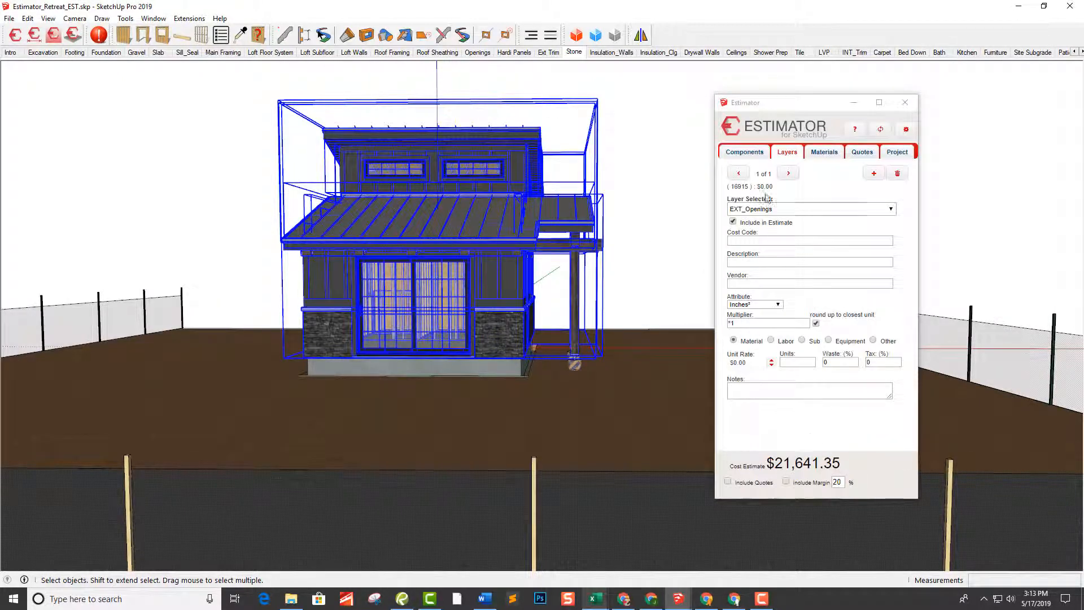
pyautogui.click(896, 153)
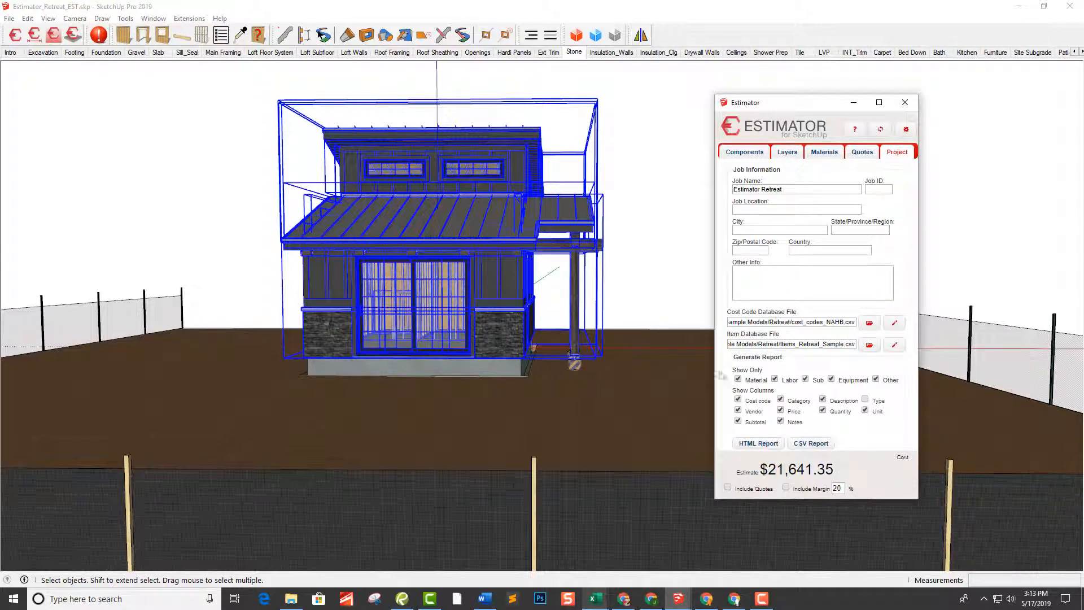
pyautogui.click(758, 443)
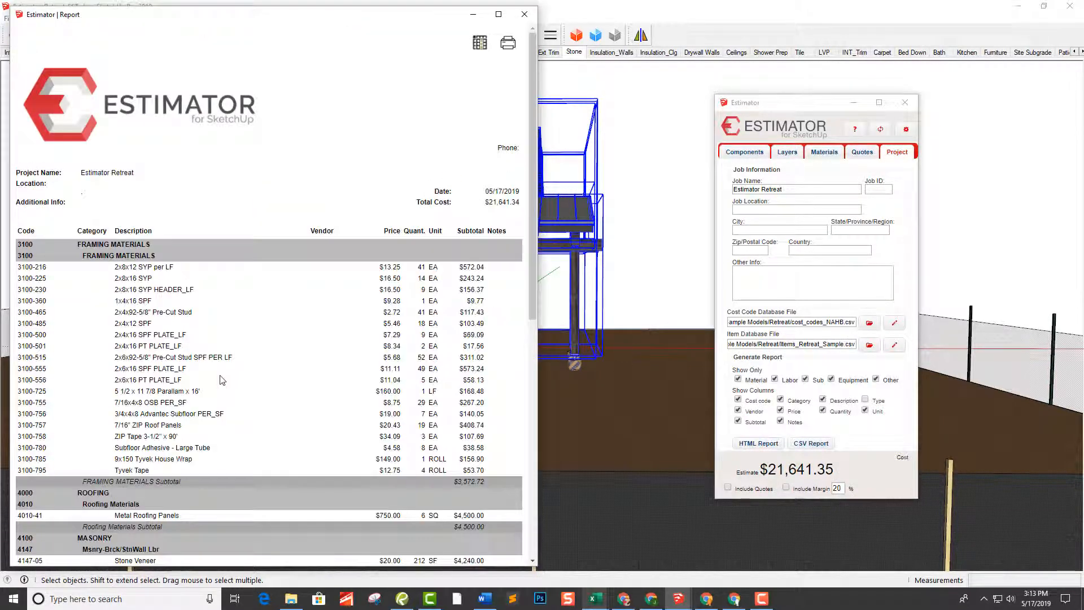
# Step: Review the report's itemized costs by category, including roofing, masonry, windows and doors, and exterior trim, and close the report
pyautogui.scroll(-8, 213, 370)
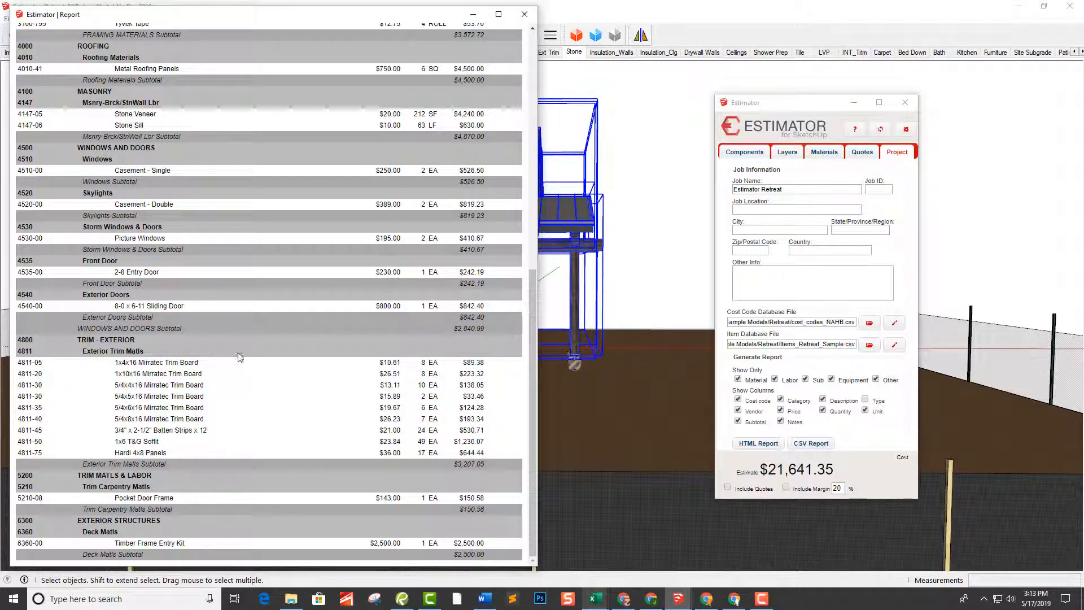
pyautogui.scroll(3, 240, 357)
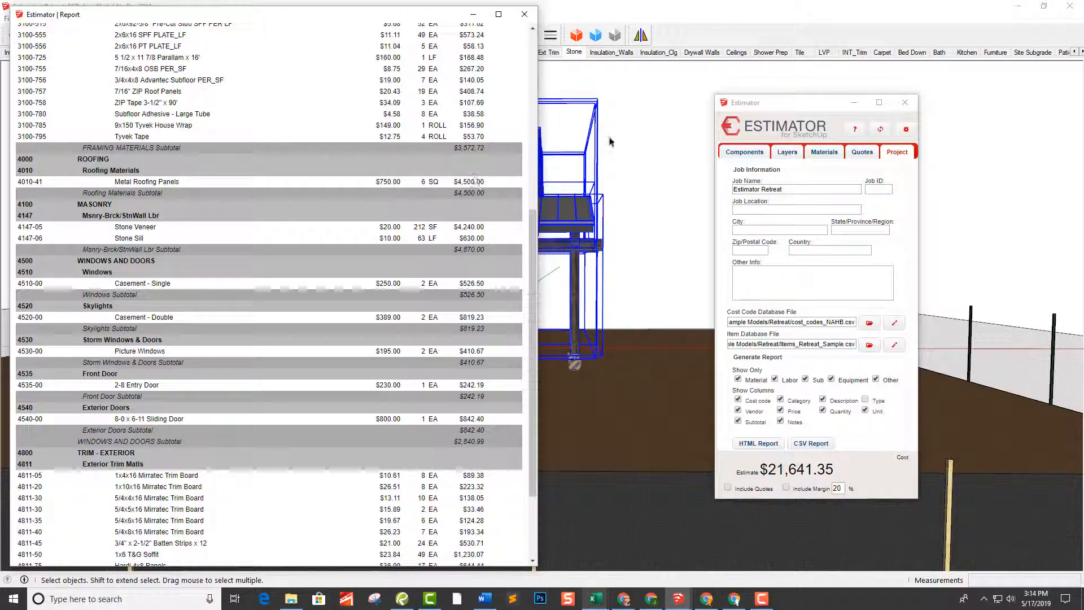
pyautogui.click(529, 15)
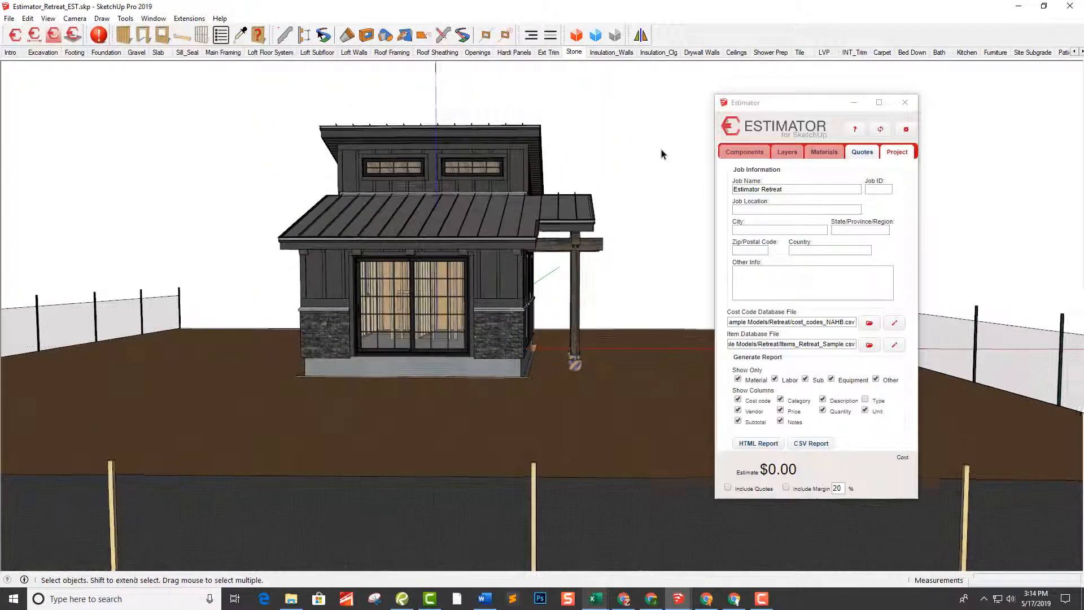
pyautogui.scroll(2, 661, 153)
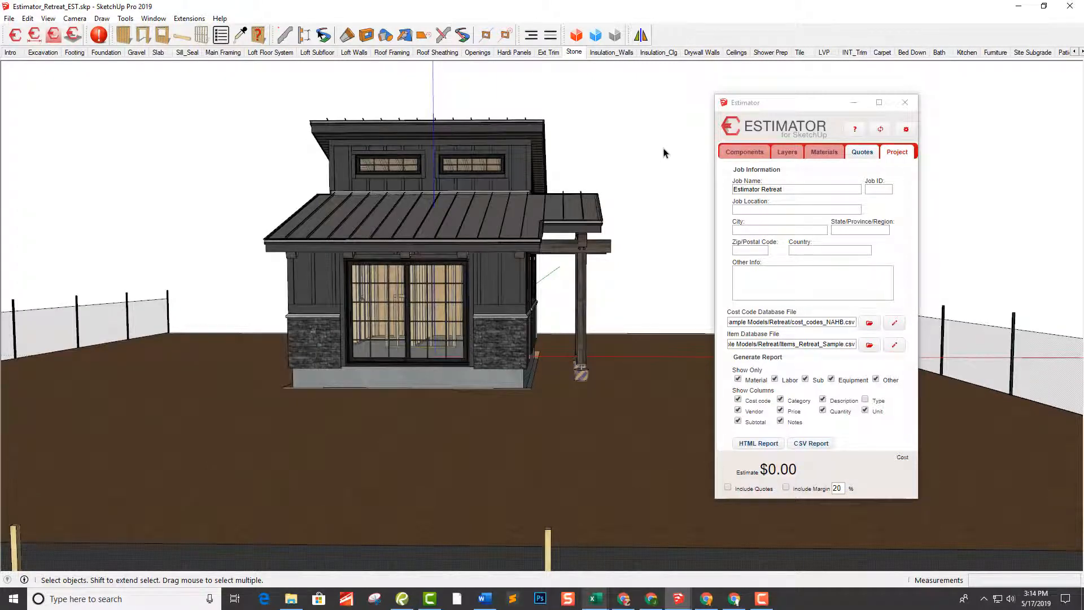